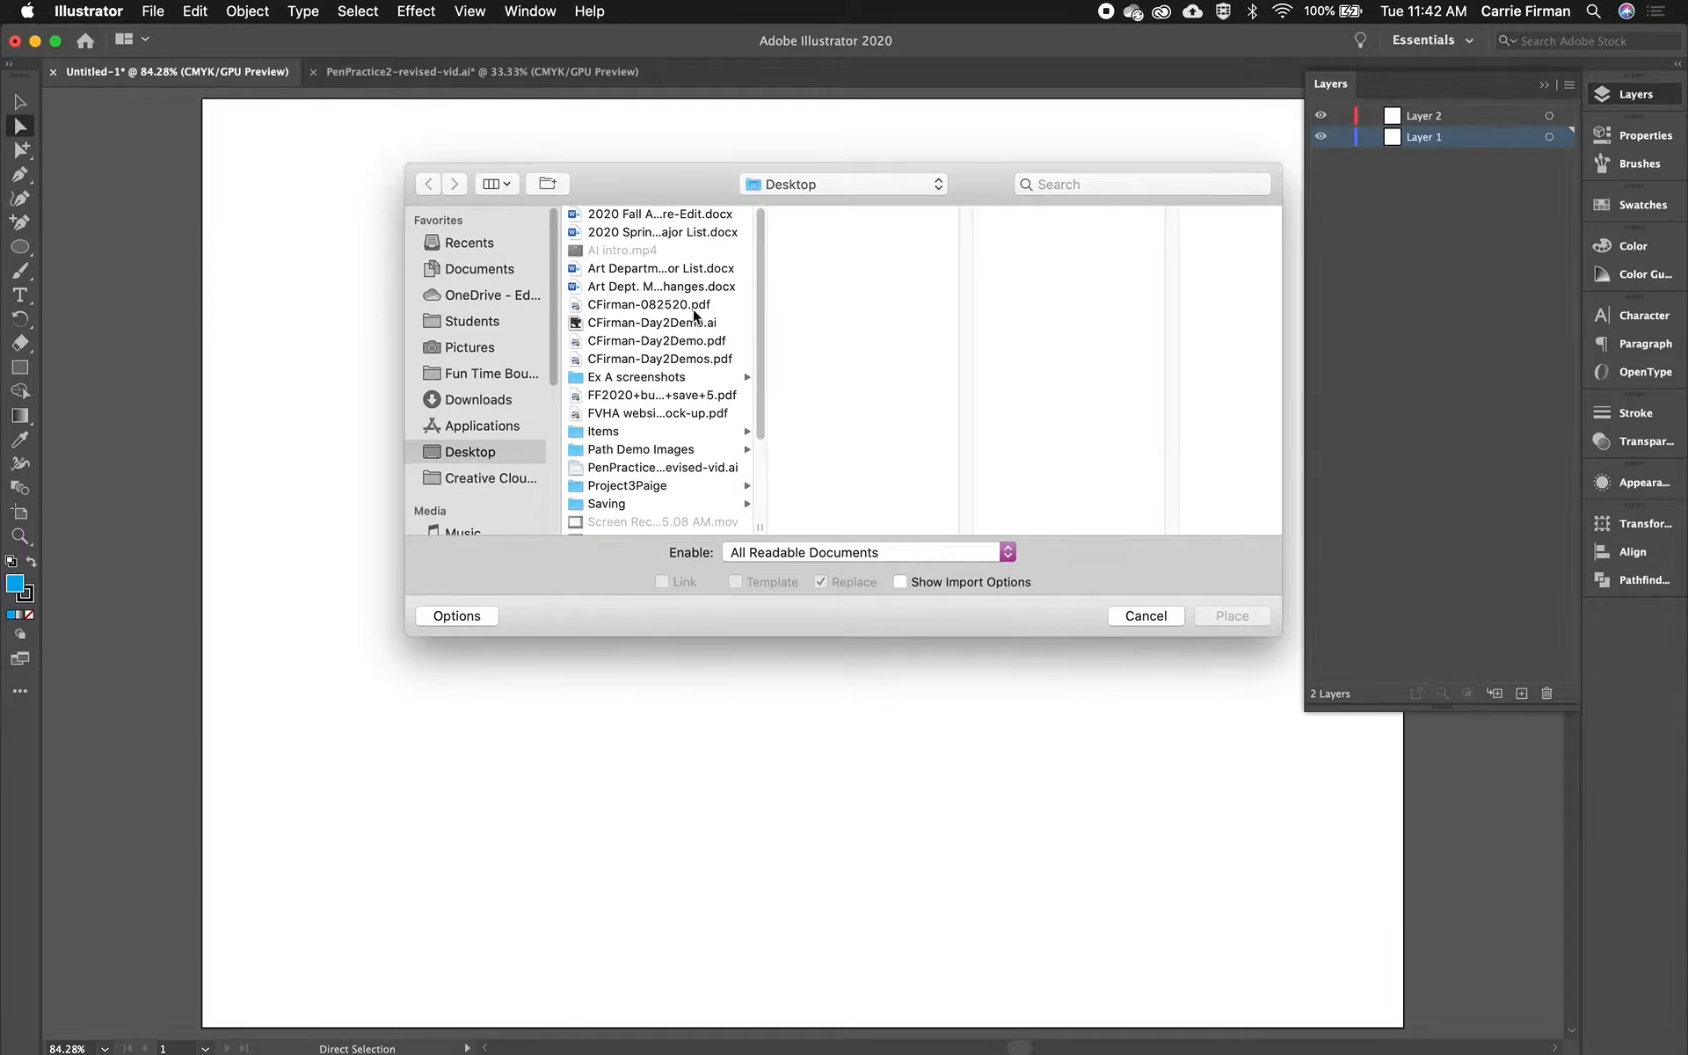
# - Place path-leaf.jpg from the Path Demo Images folder on the Desktop, sized to fill most of the artboard
pyautogui.scroll(-1, 694, 315)
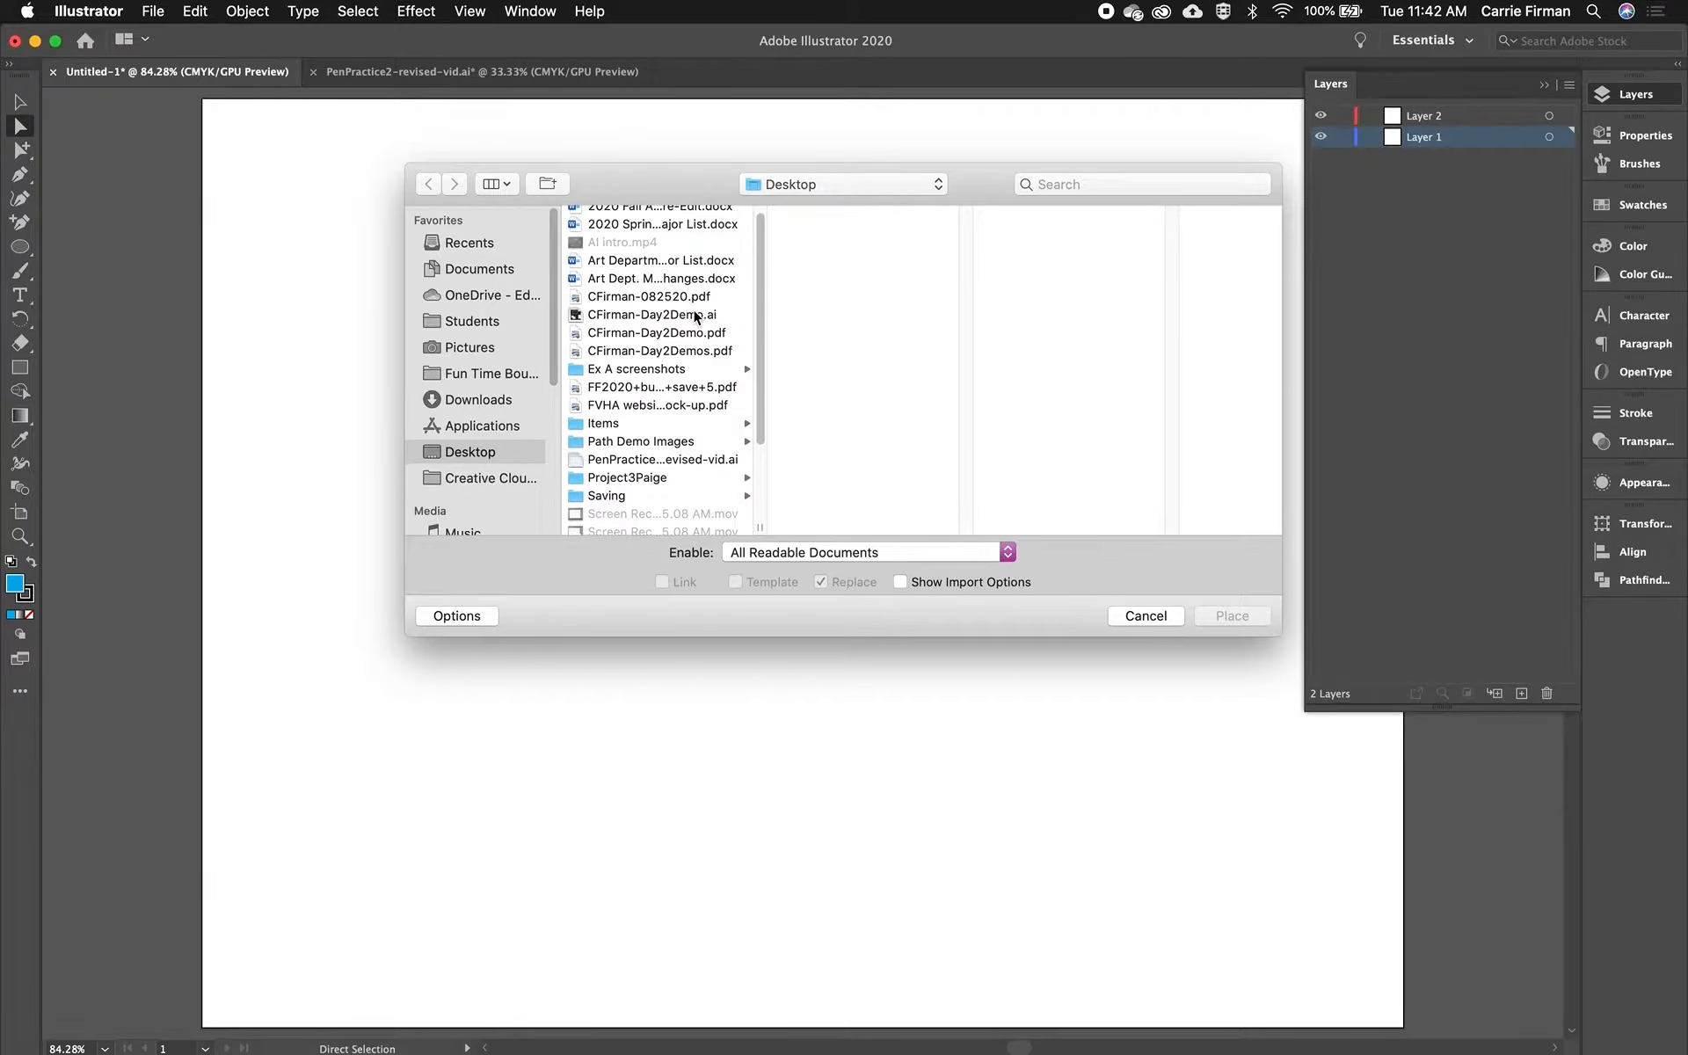
pyautogui.scroll(-2, 713, 413)
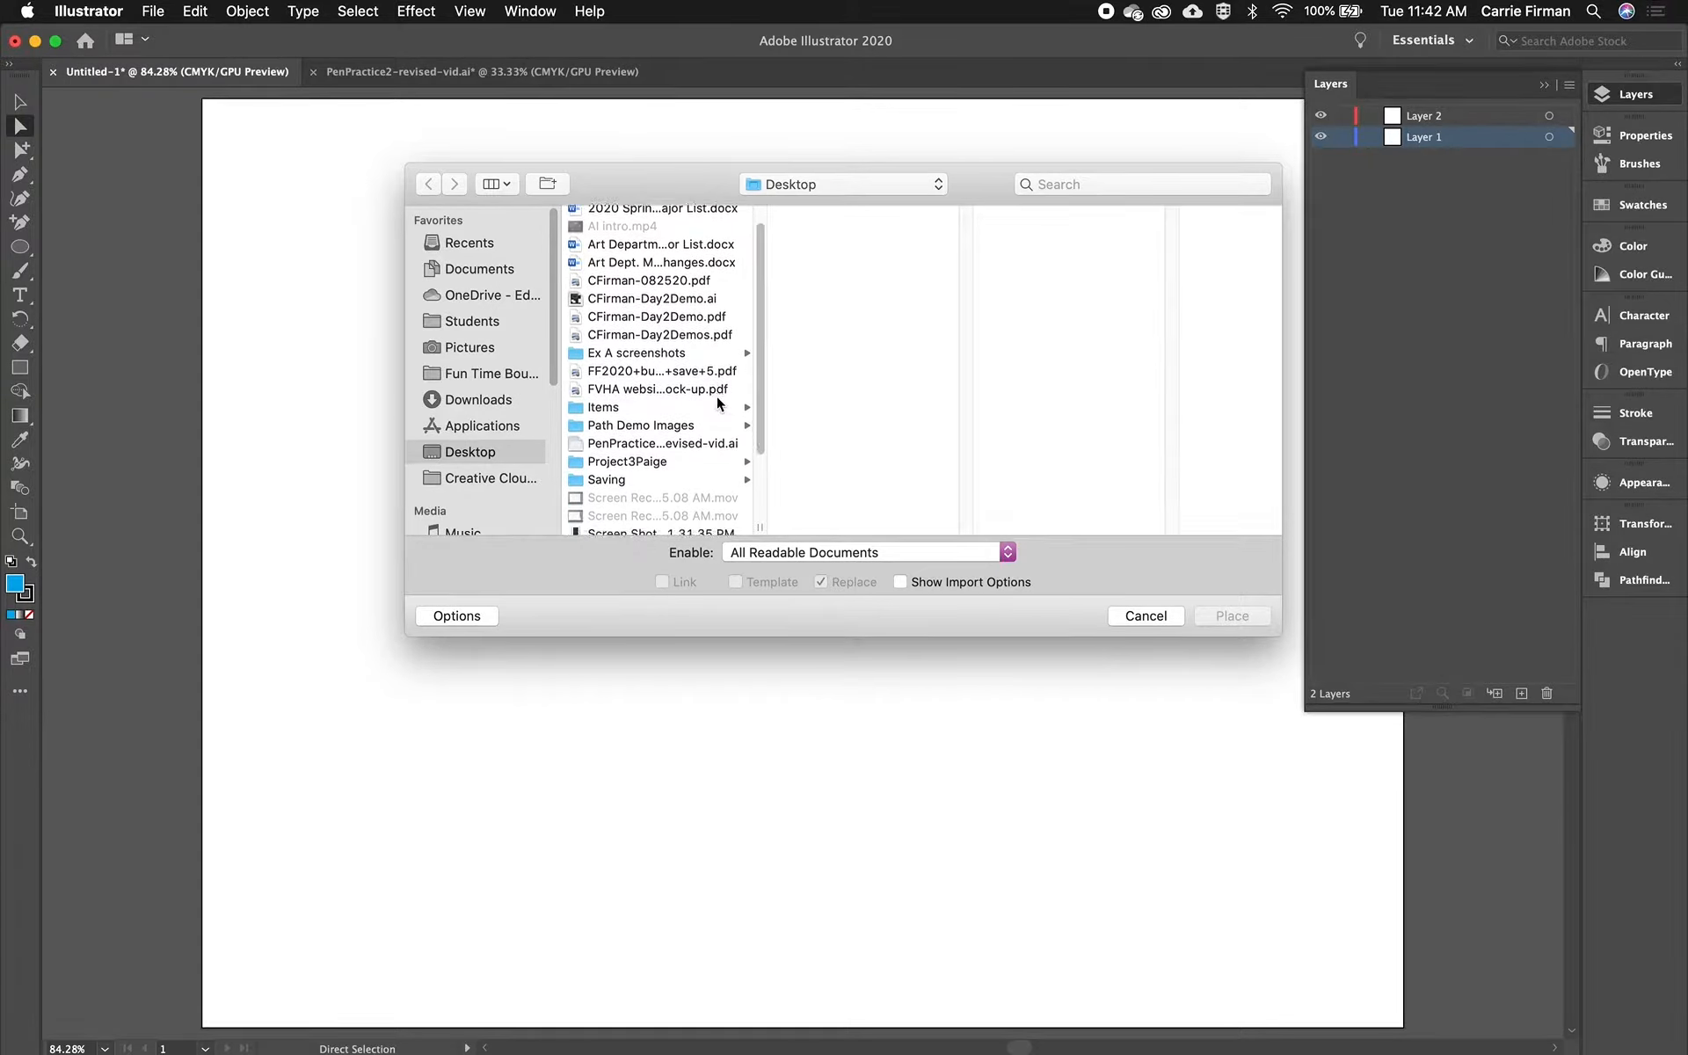
pyautogui.click(714, 422)
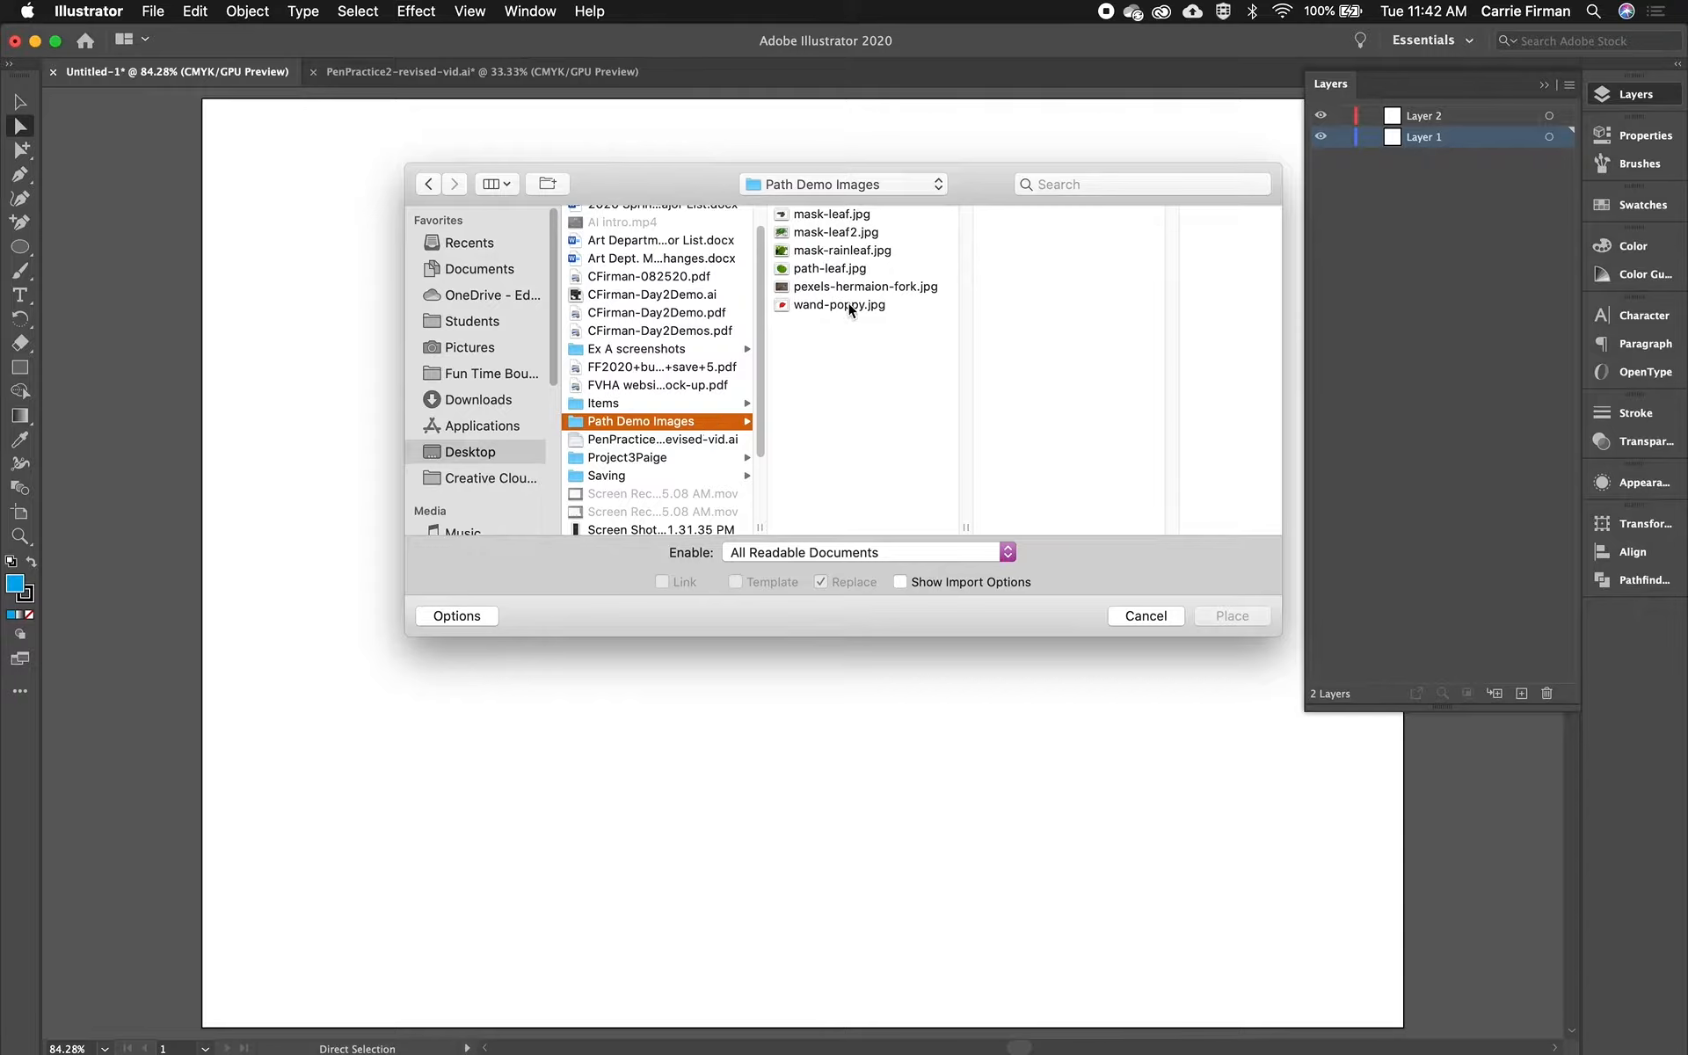
pyautogui.click(851, 269)
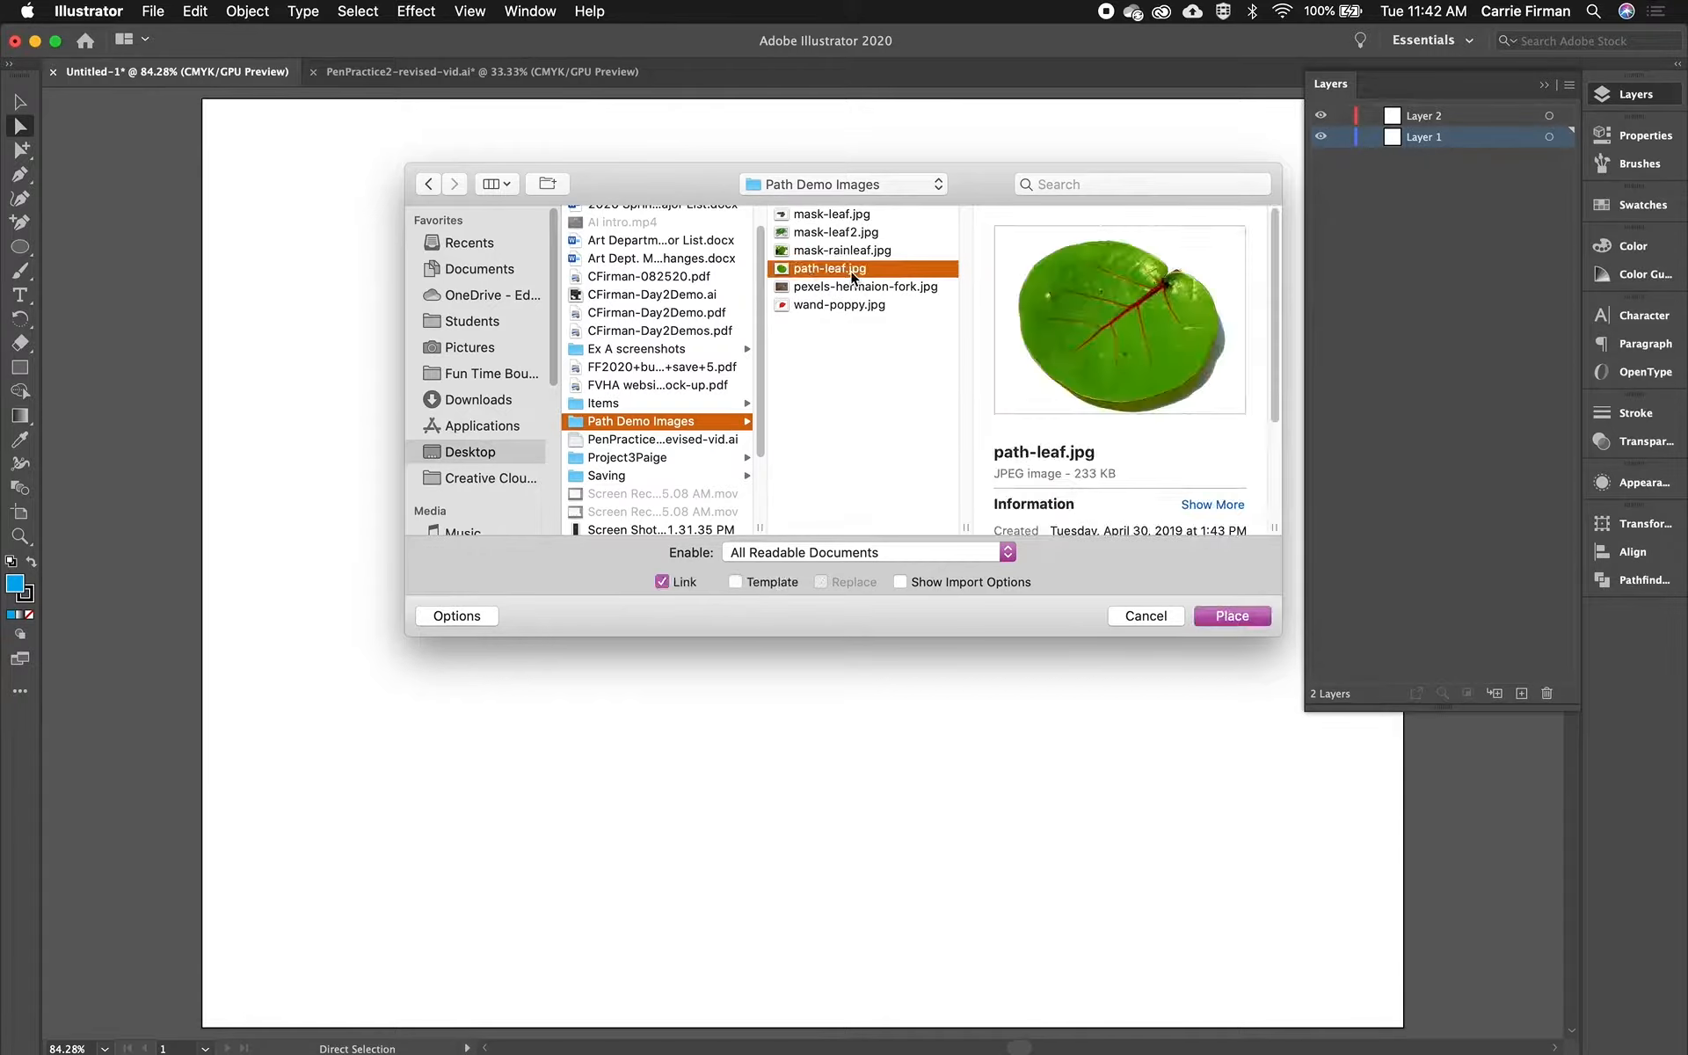
pyautogui.click(1233, 615)
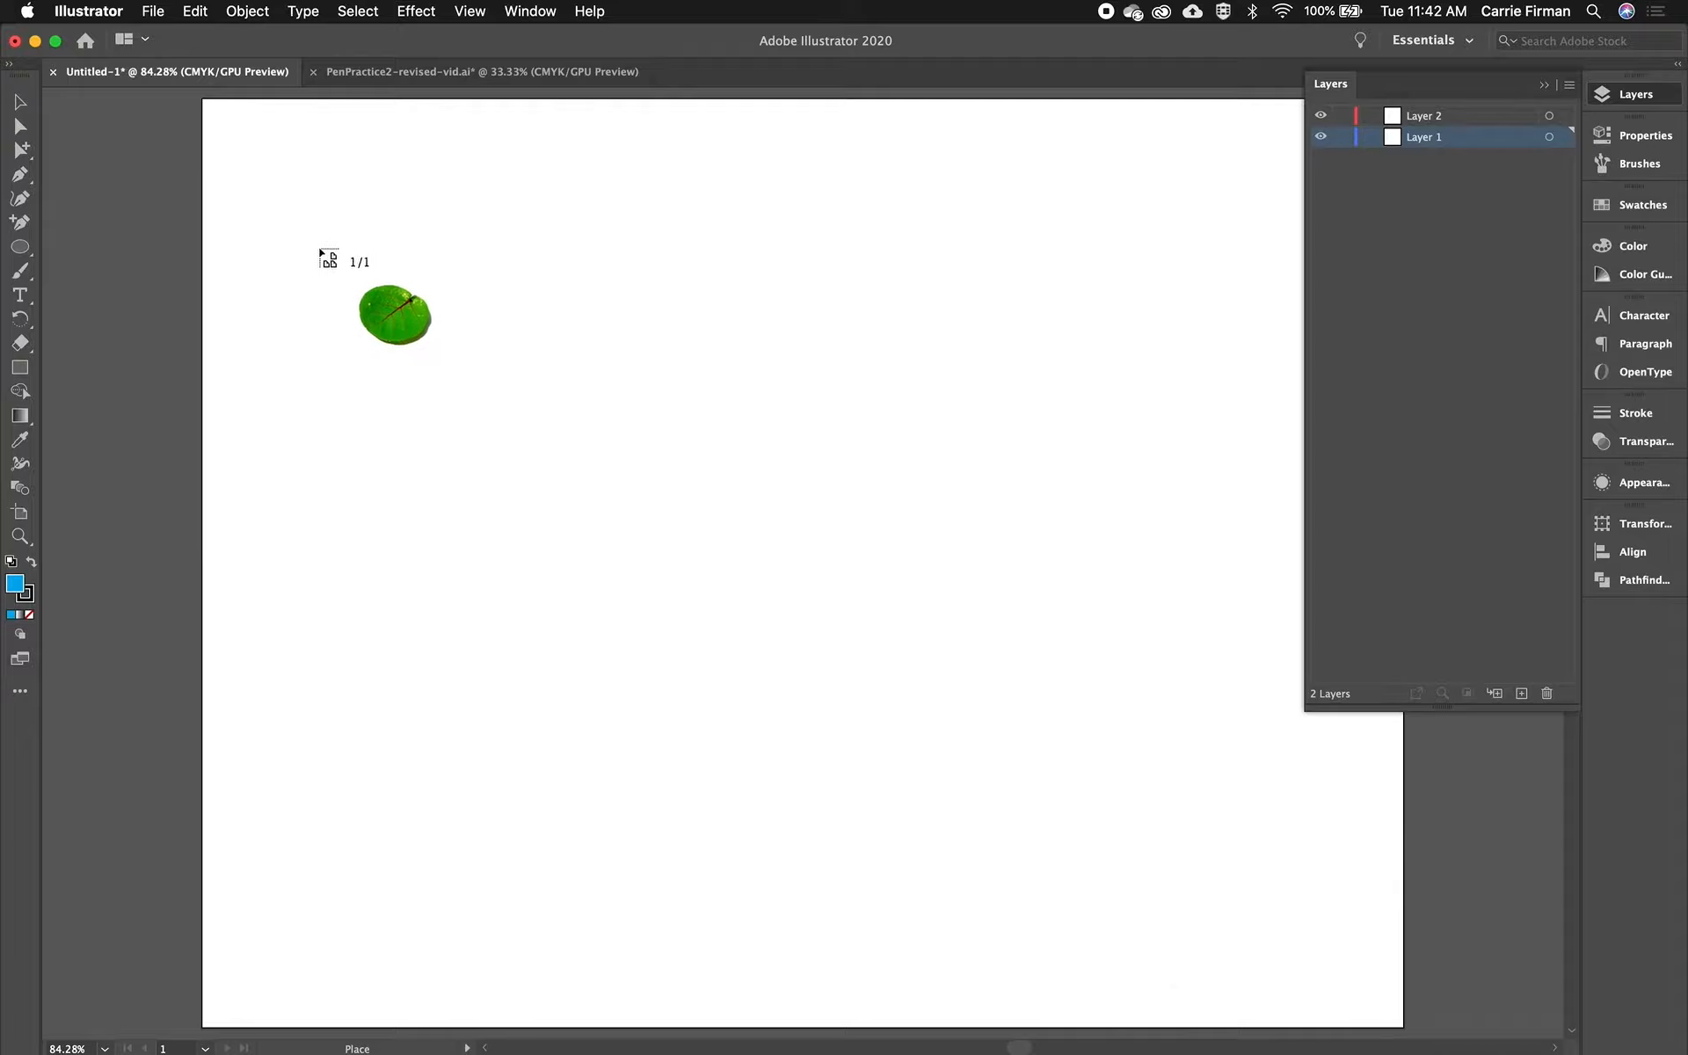
pyautogui.moveTo(270, 167); pyautogui.dragTo(1343, 971)
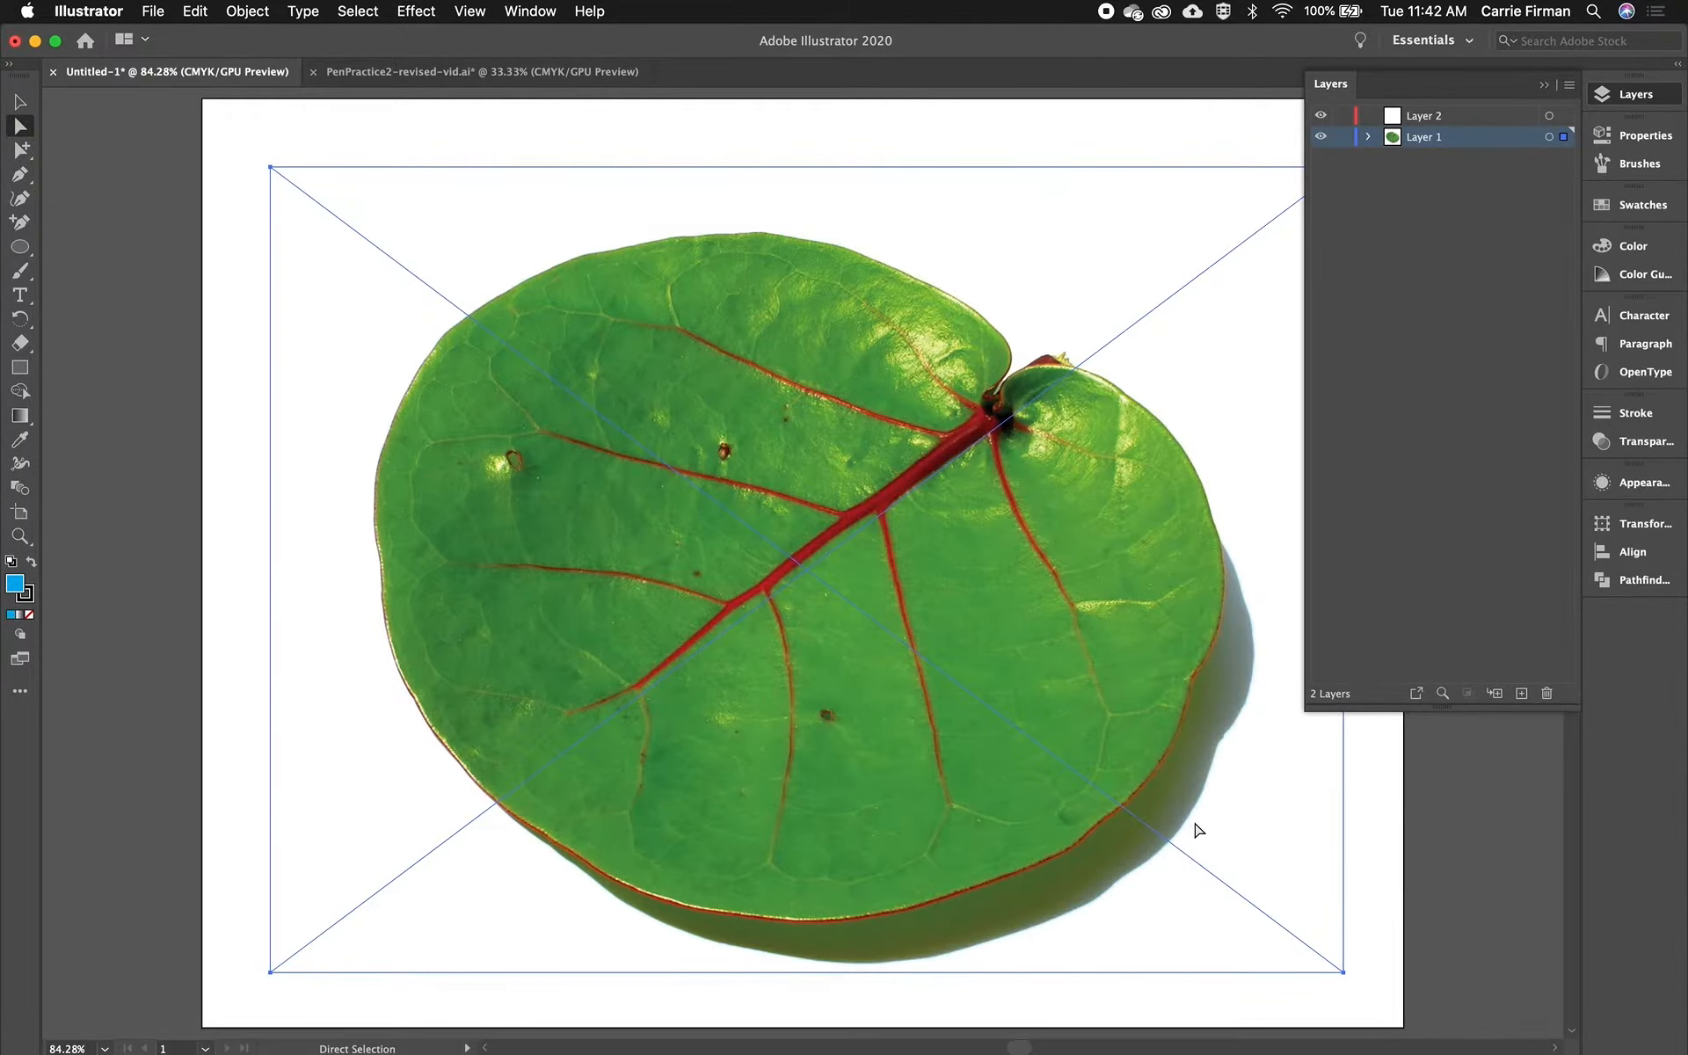
# - Lock Layer 1 holding the leaf photo and make Layer 2 the active layer
pyautogui.click(1343, 138)
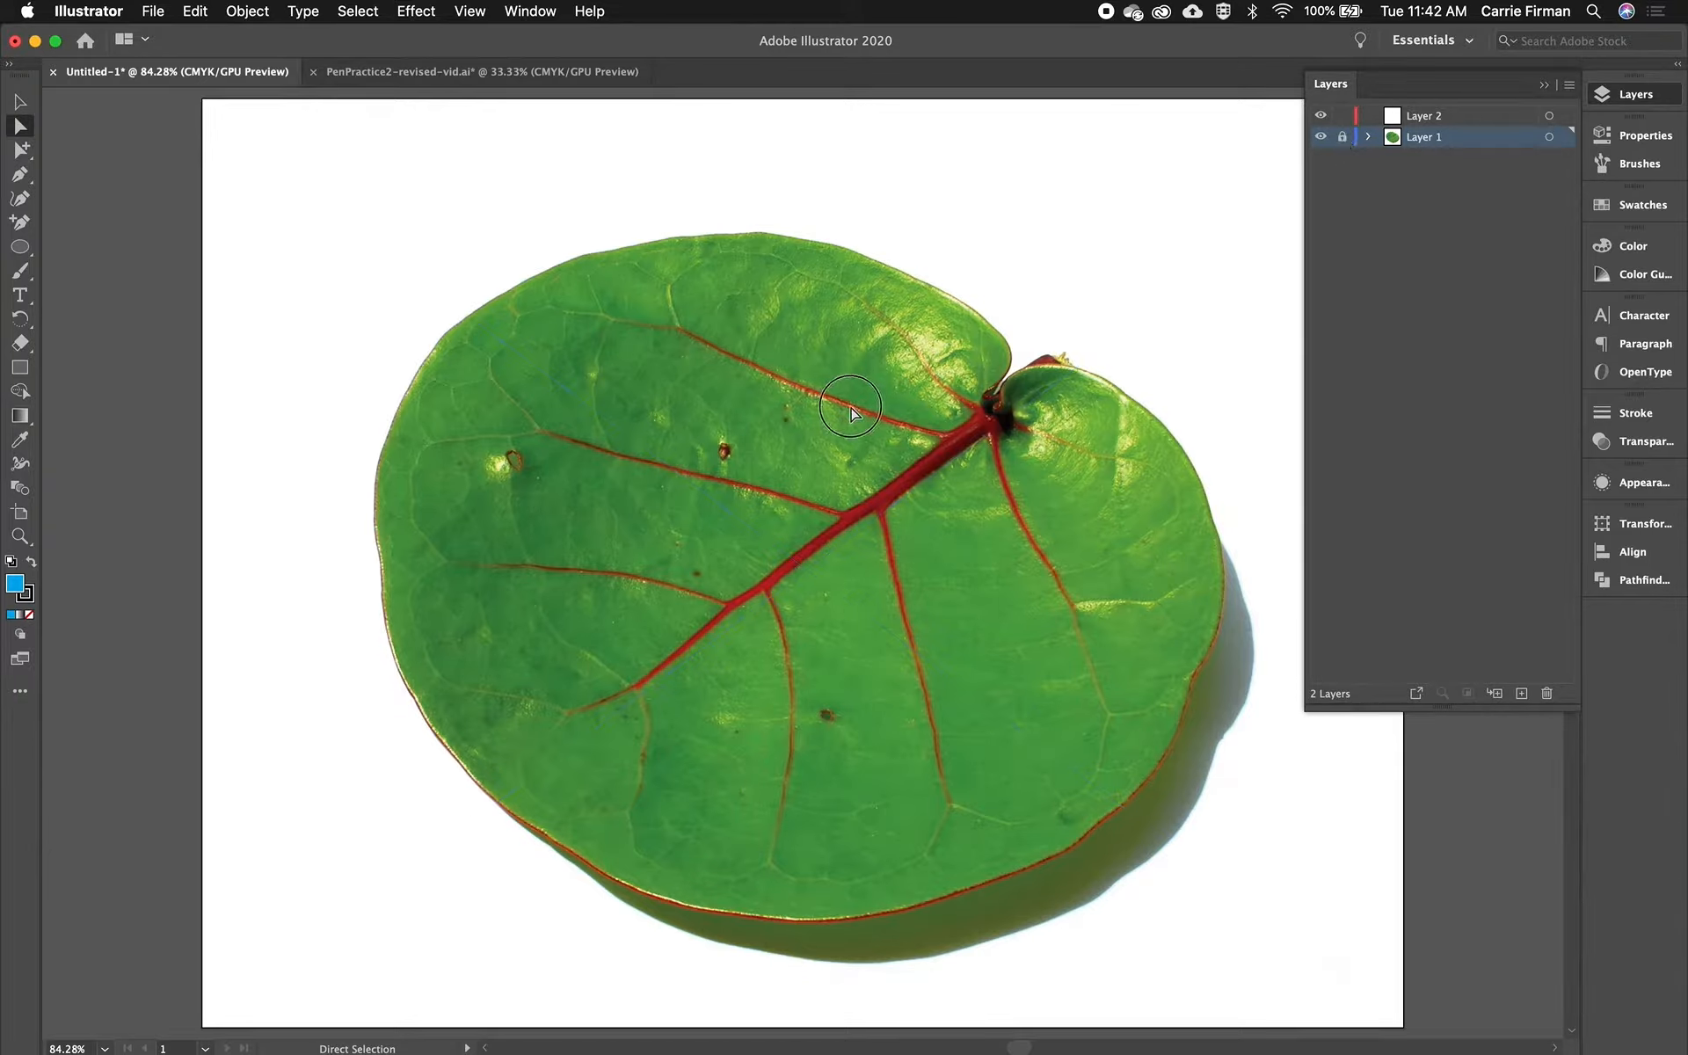
pyautogui.click(1446, 123)
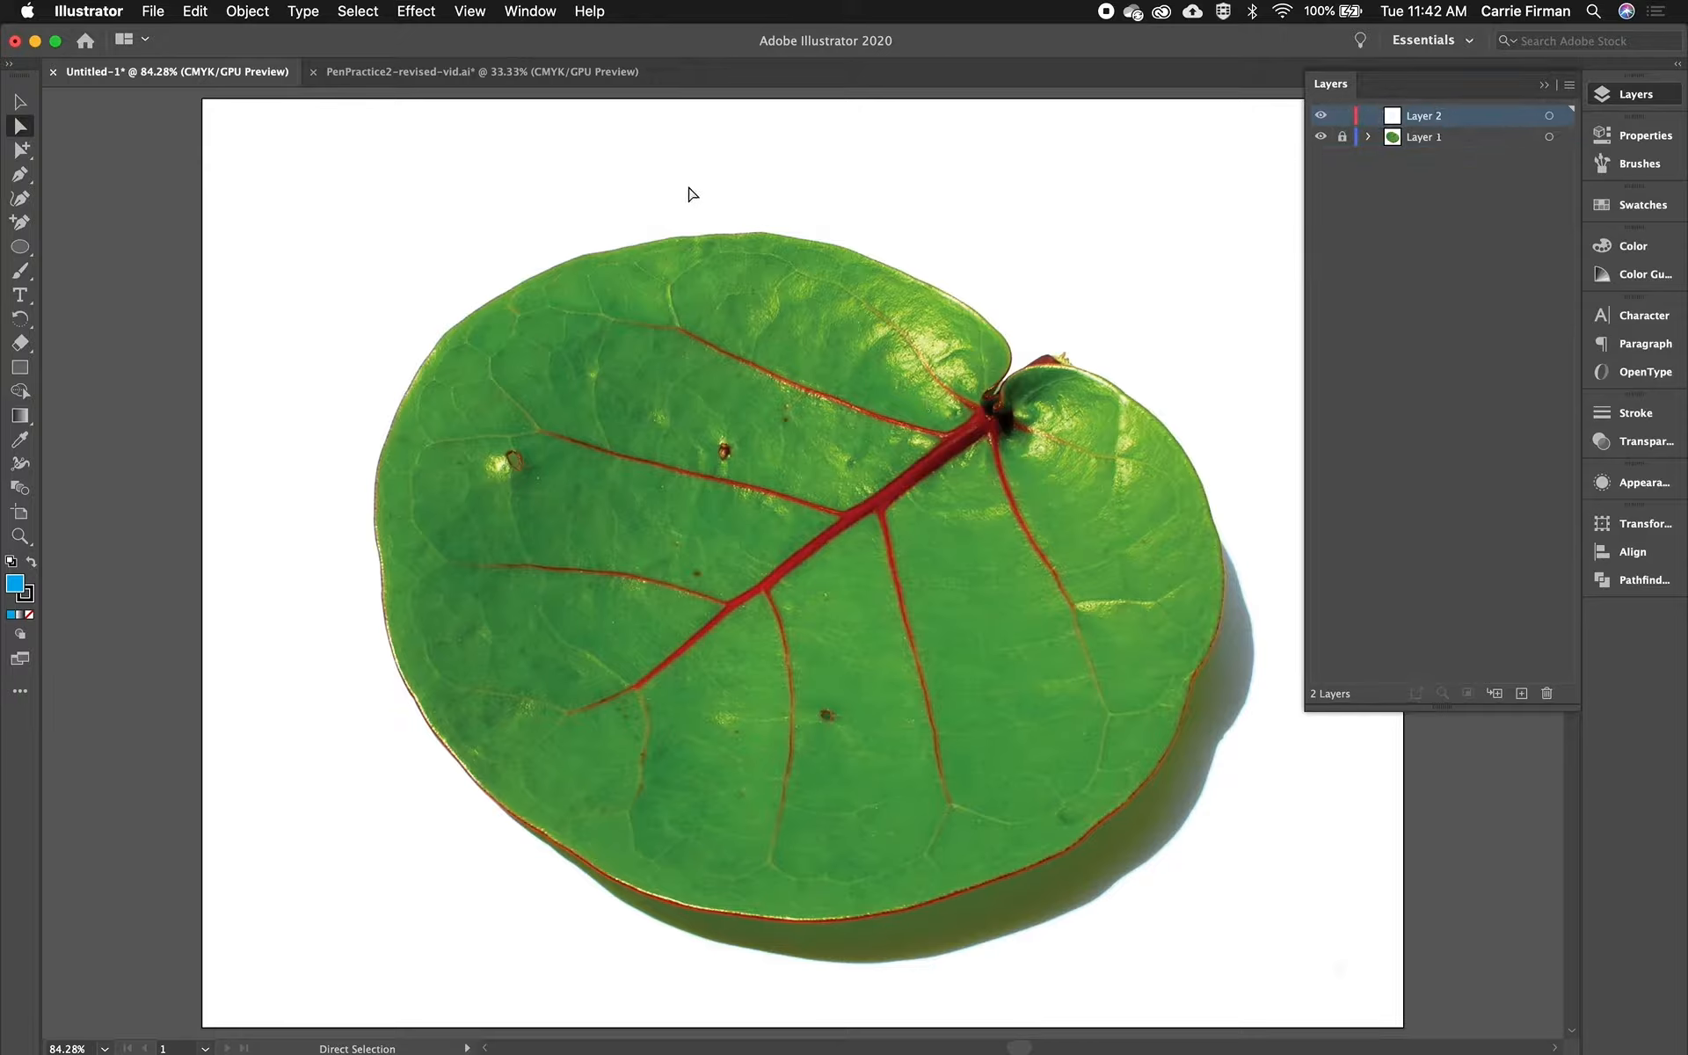
# - With the Pen tool, start a path at the stem notch and trace along the leaf's upper edge, setting the fill to none
pyautogui.click(21, 175)
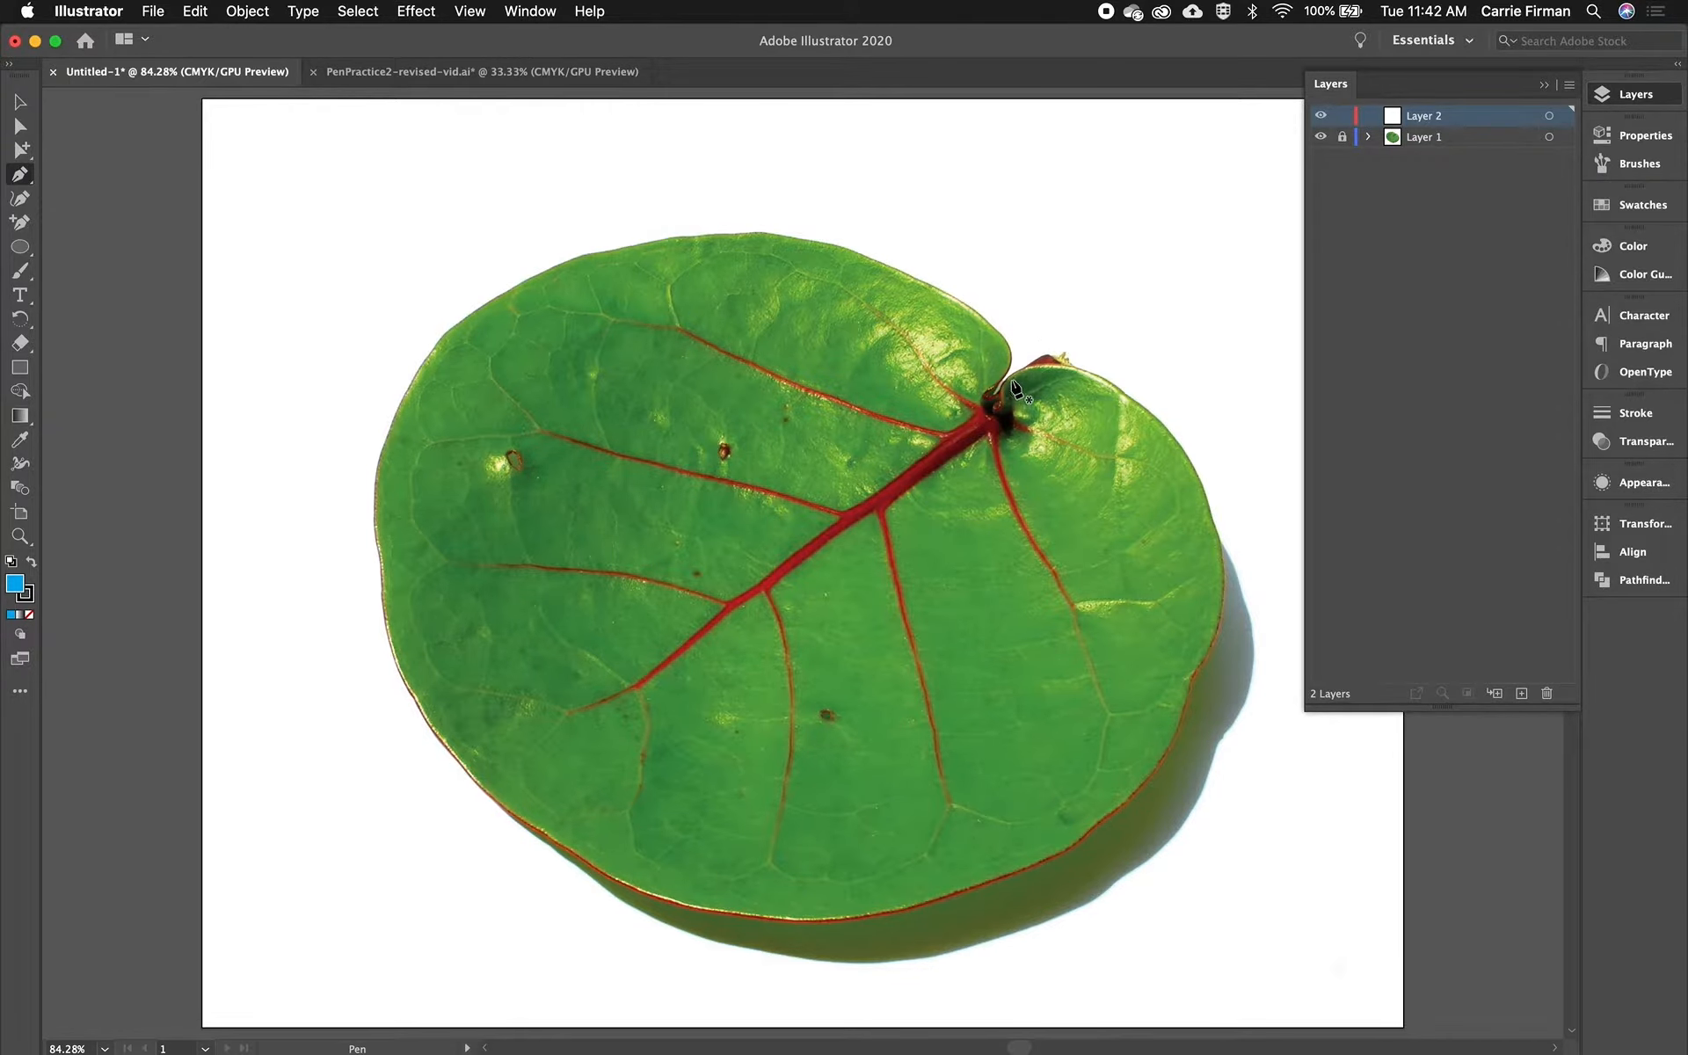
pyautogui.press('super+equal')
pyautogui.press('super+equal')
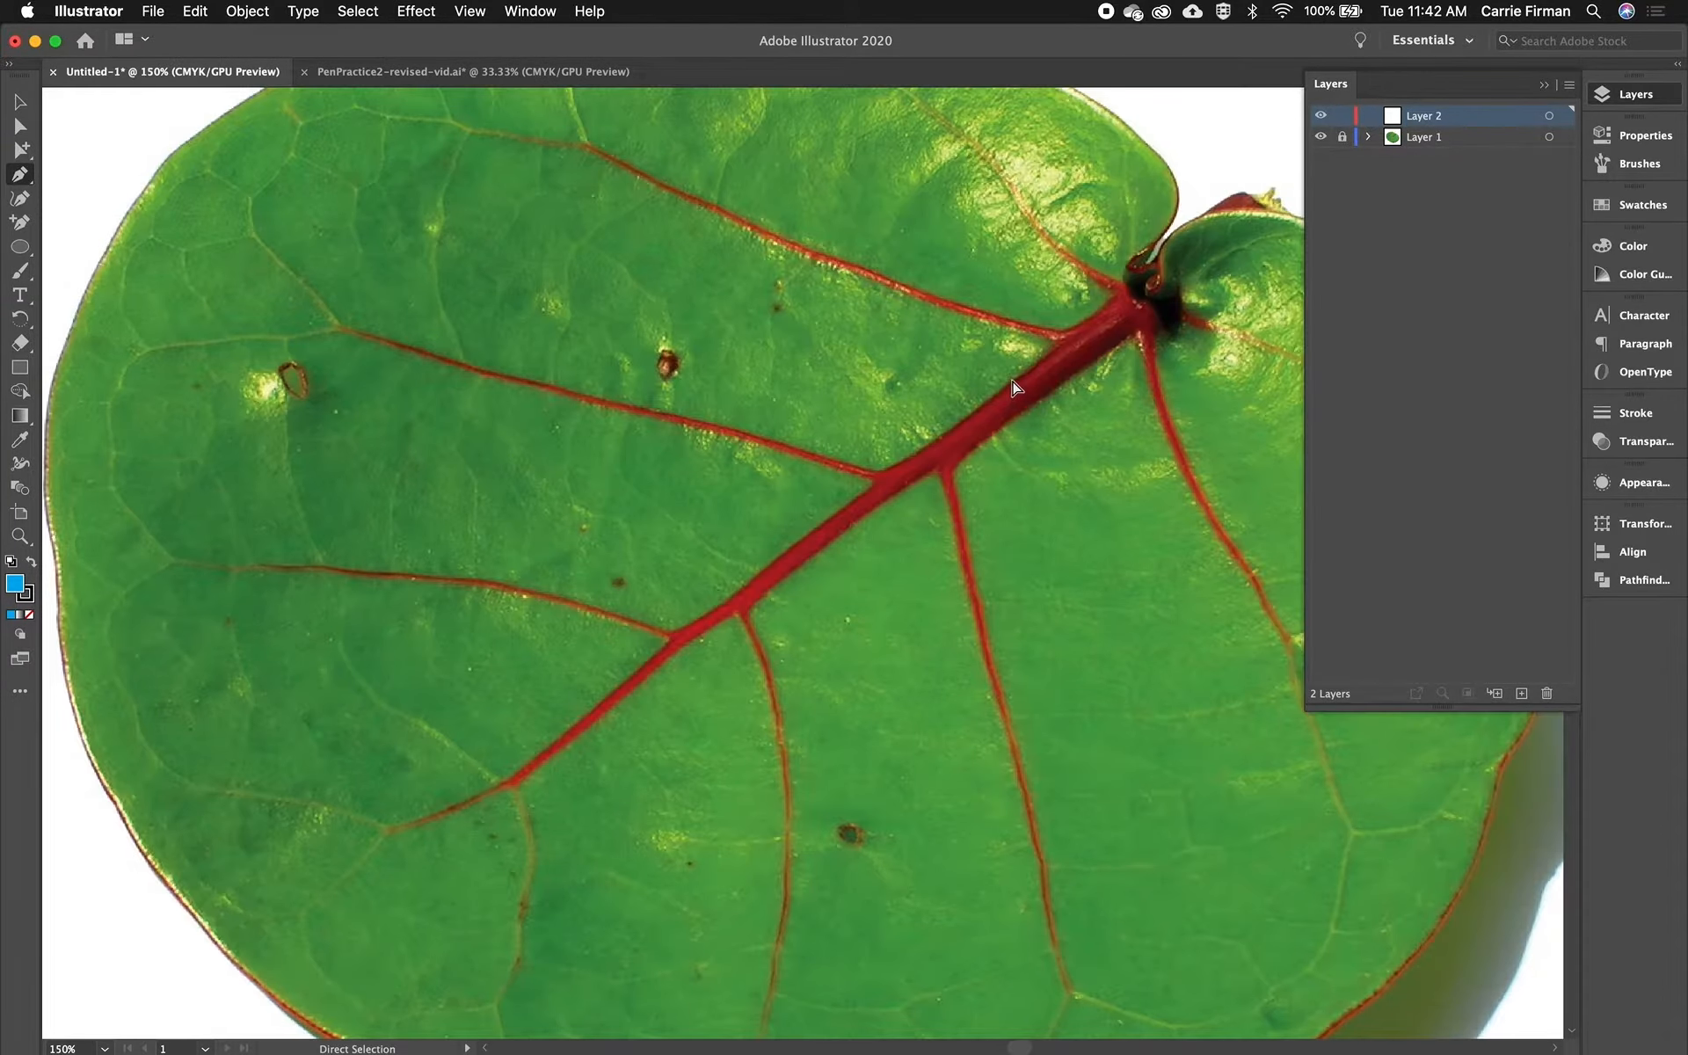
pyautogui.moveTo(1068, 199); pyautogui.dragTo(964, 464)
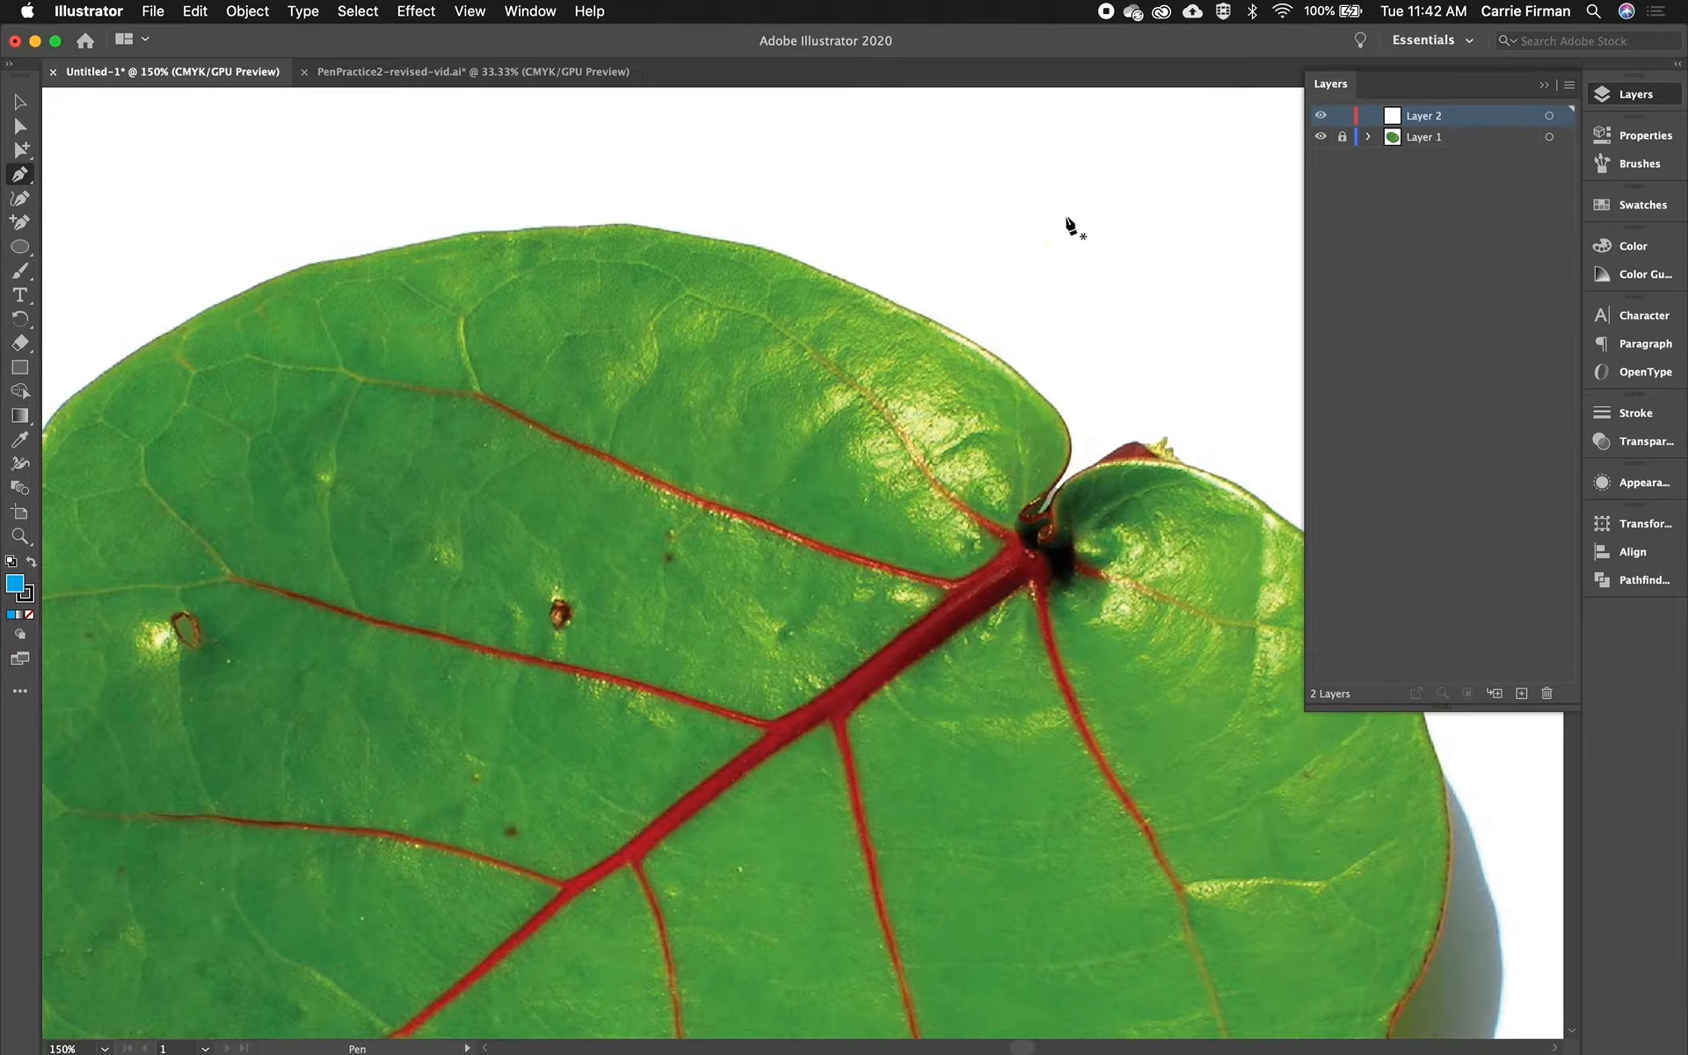
pyautogui.click(1051, 487)
pyautogui.moveTo(1072, 443); pyautogui.dragTo(1071, 425)
pyautogui.moveTo(1031, 387); pyautogui.dragTo(915, 311)
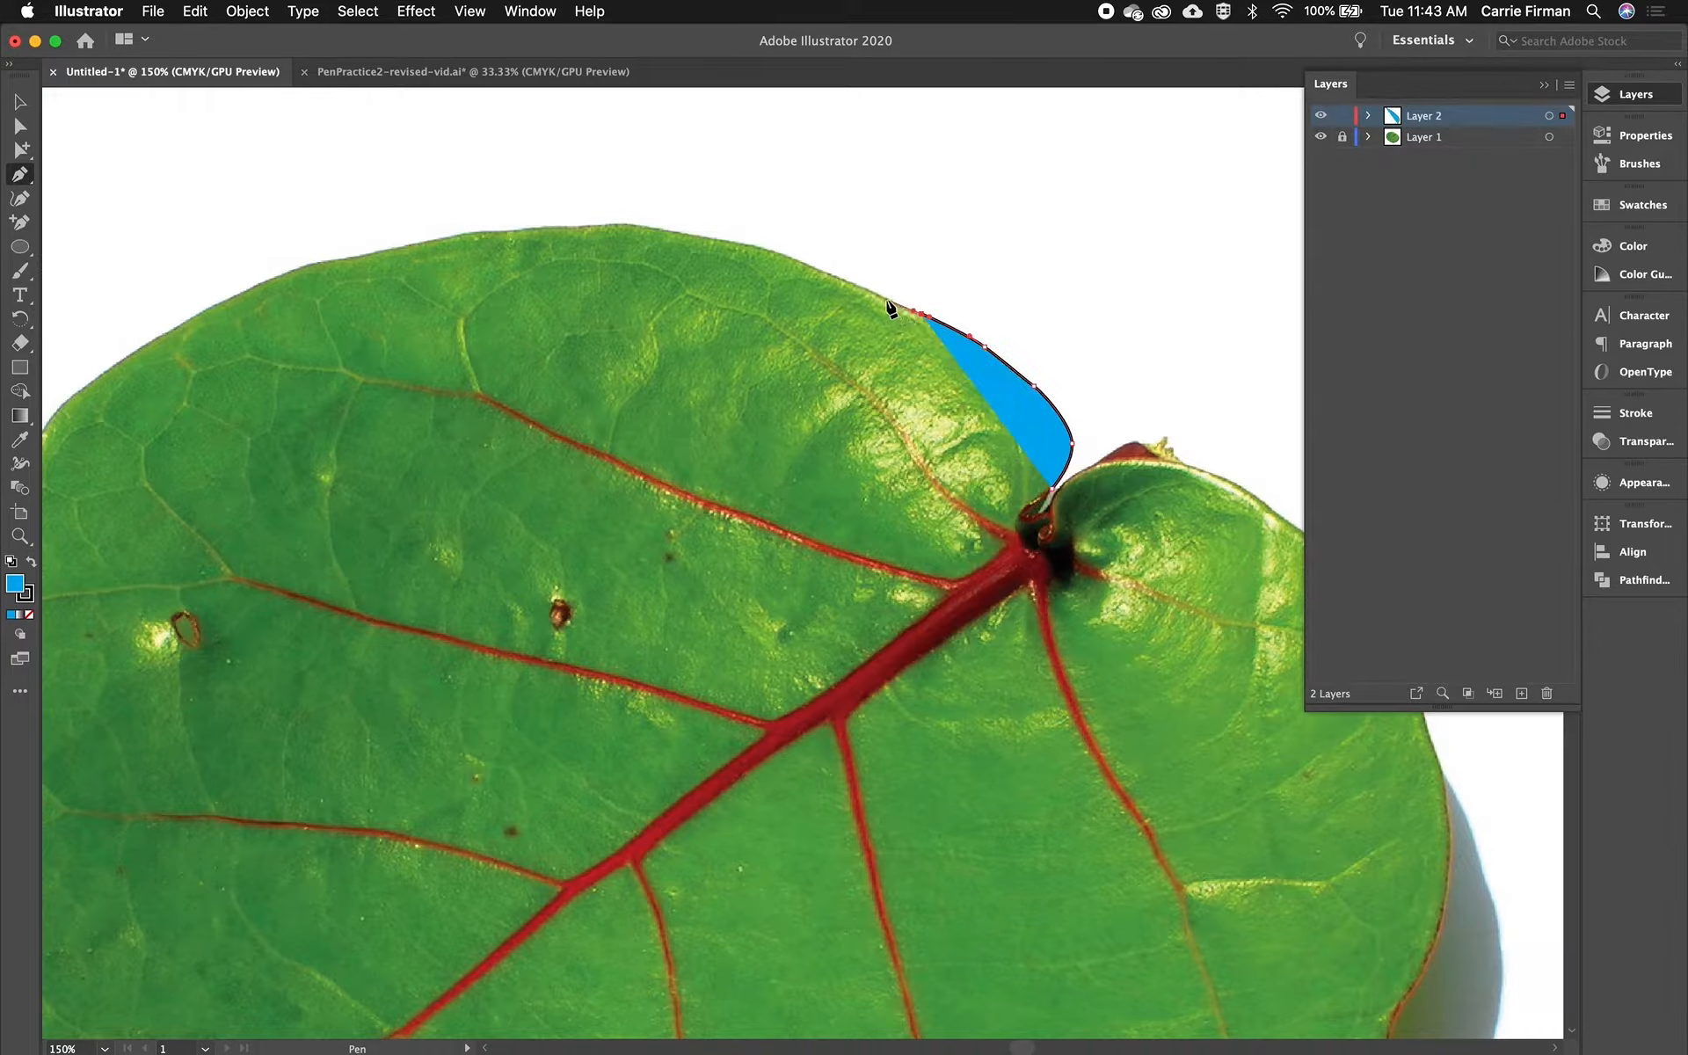
pyautogui.moveTo(881, 298); pyautogui.dragTo(860, 285)
pyautogui.click(813, 268)
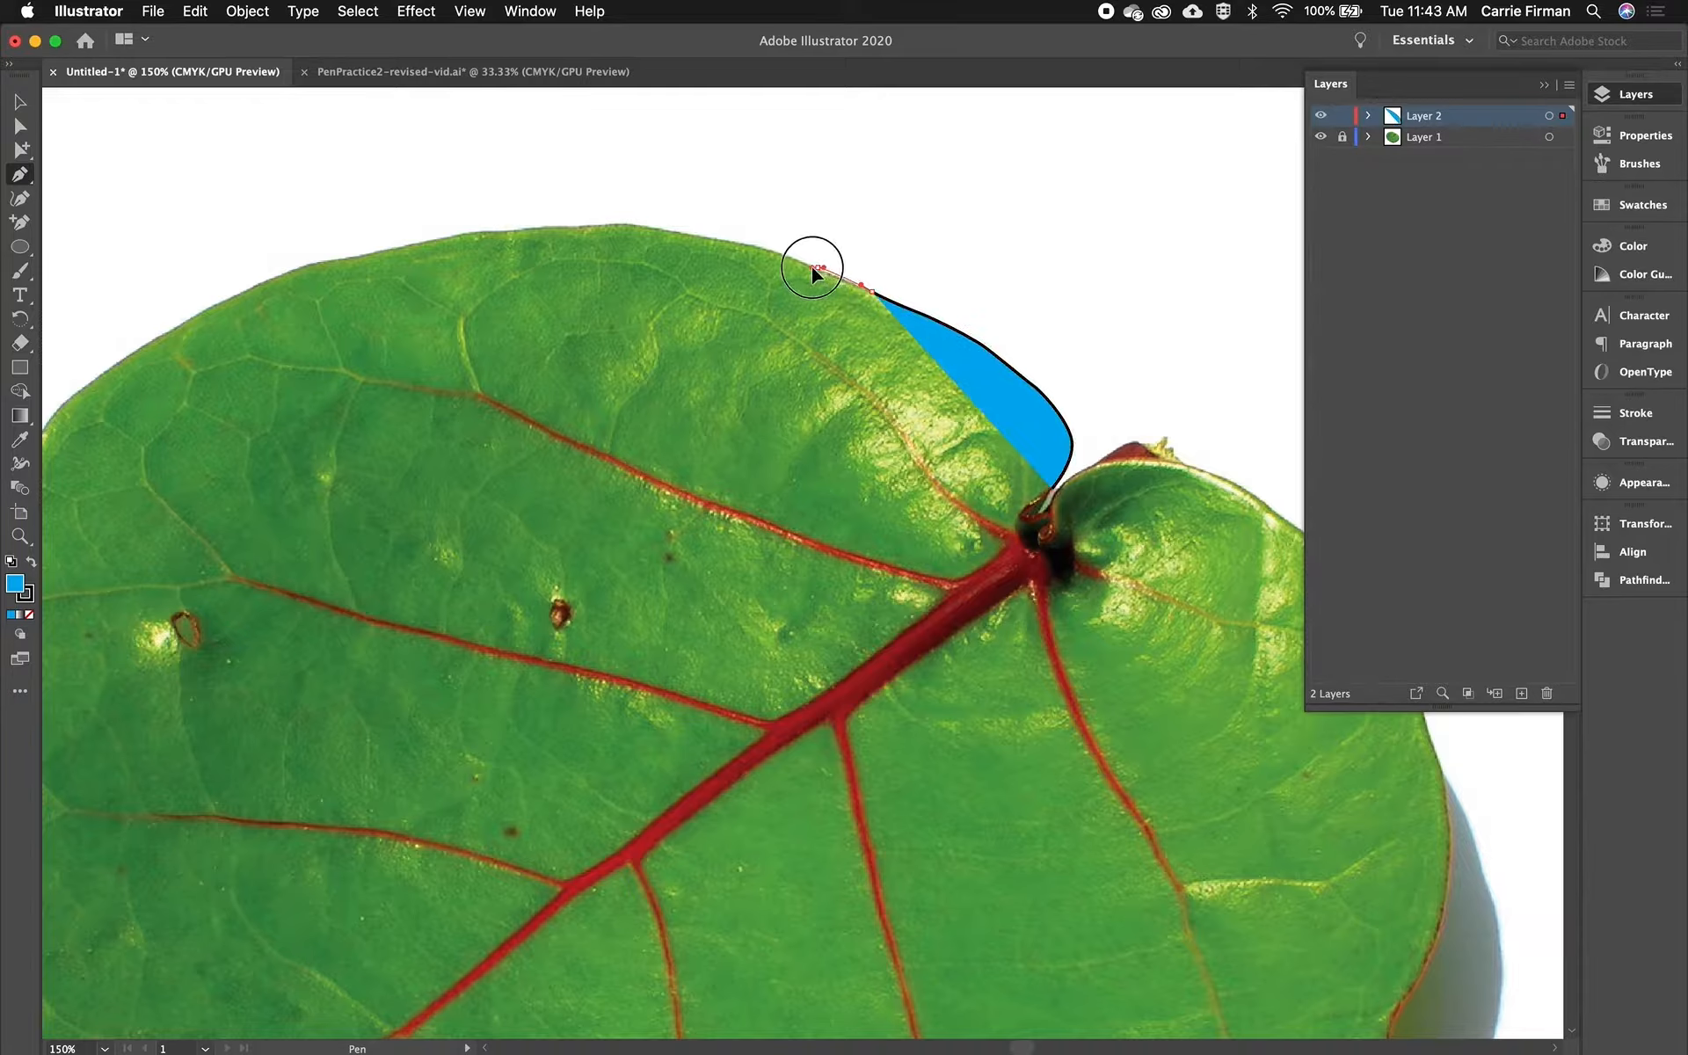
pyautogui.click(749, 243)
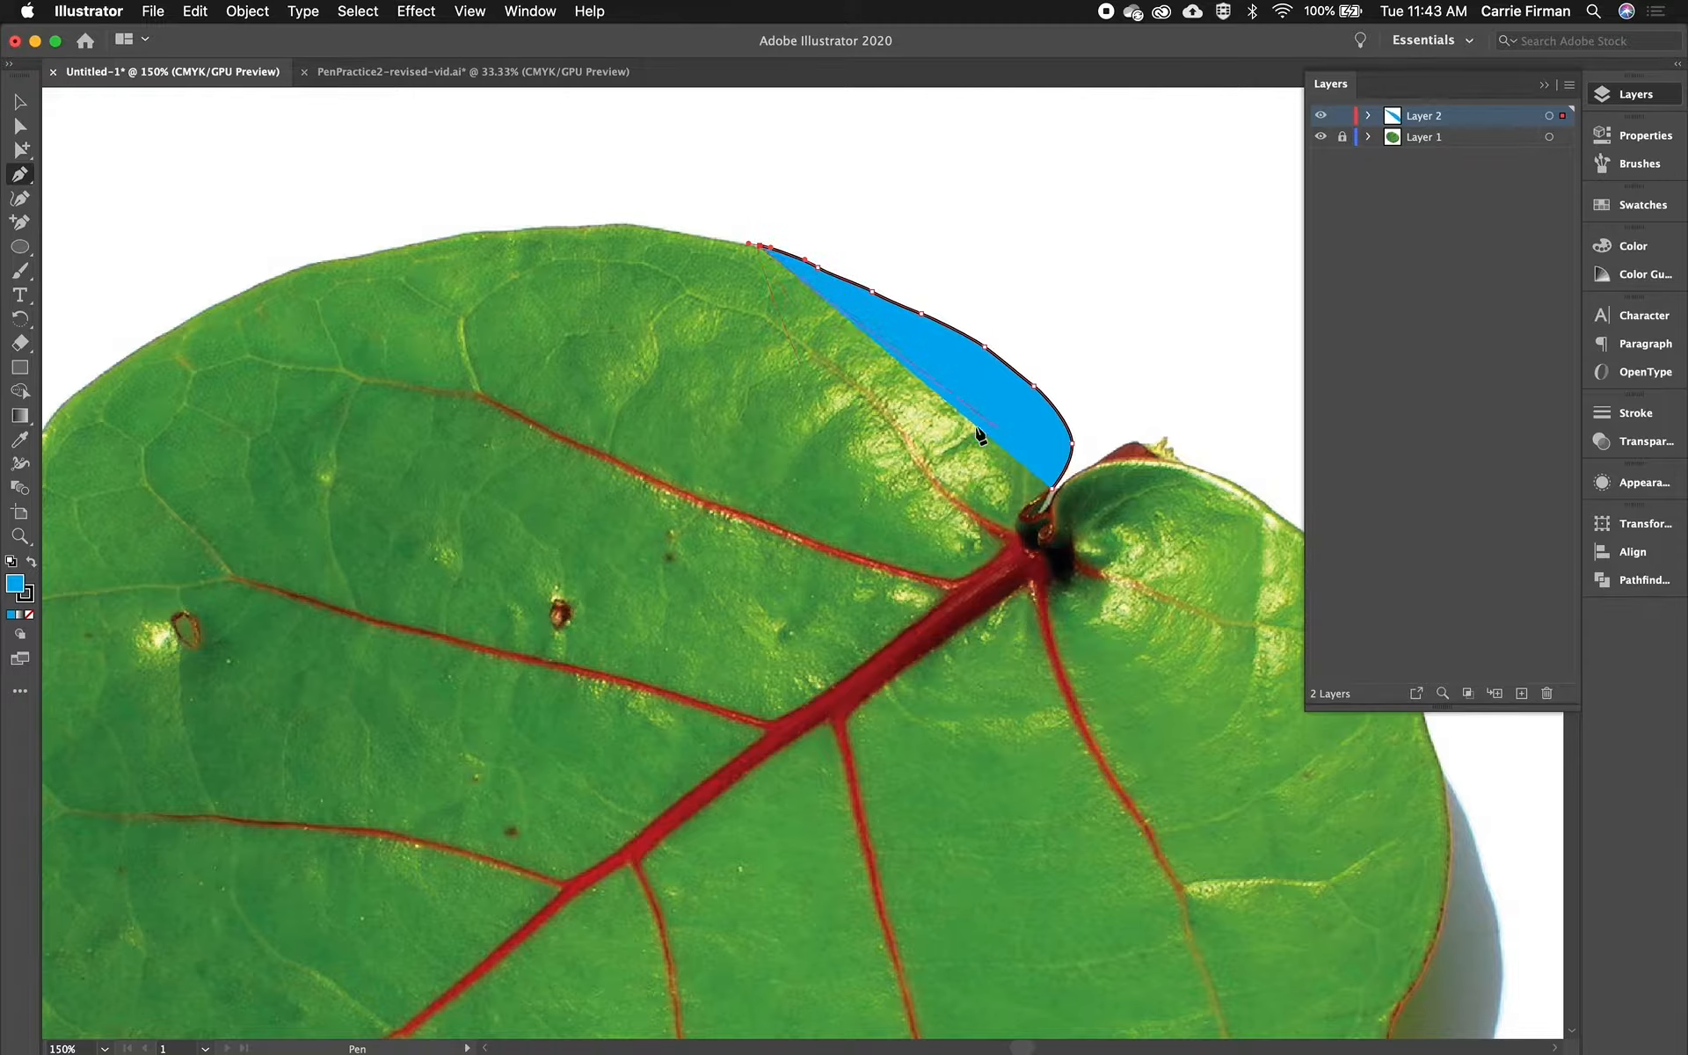
pyautogui.click(29, 615)
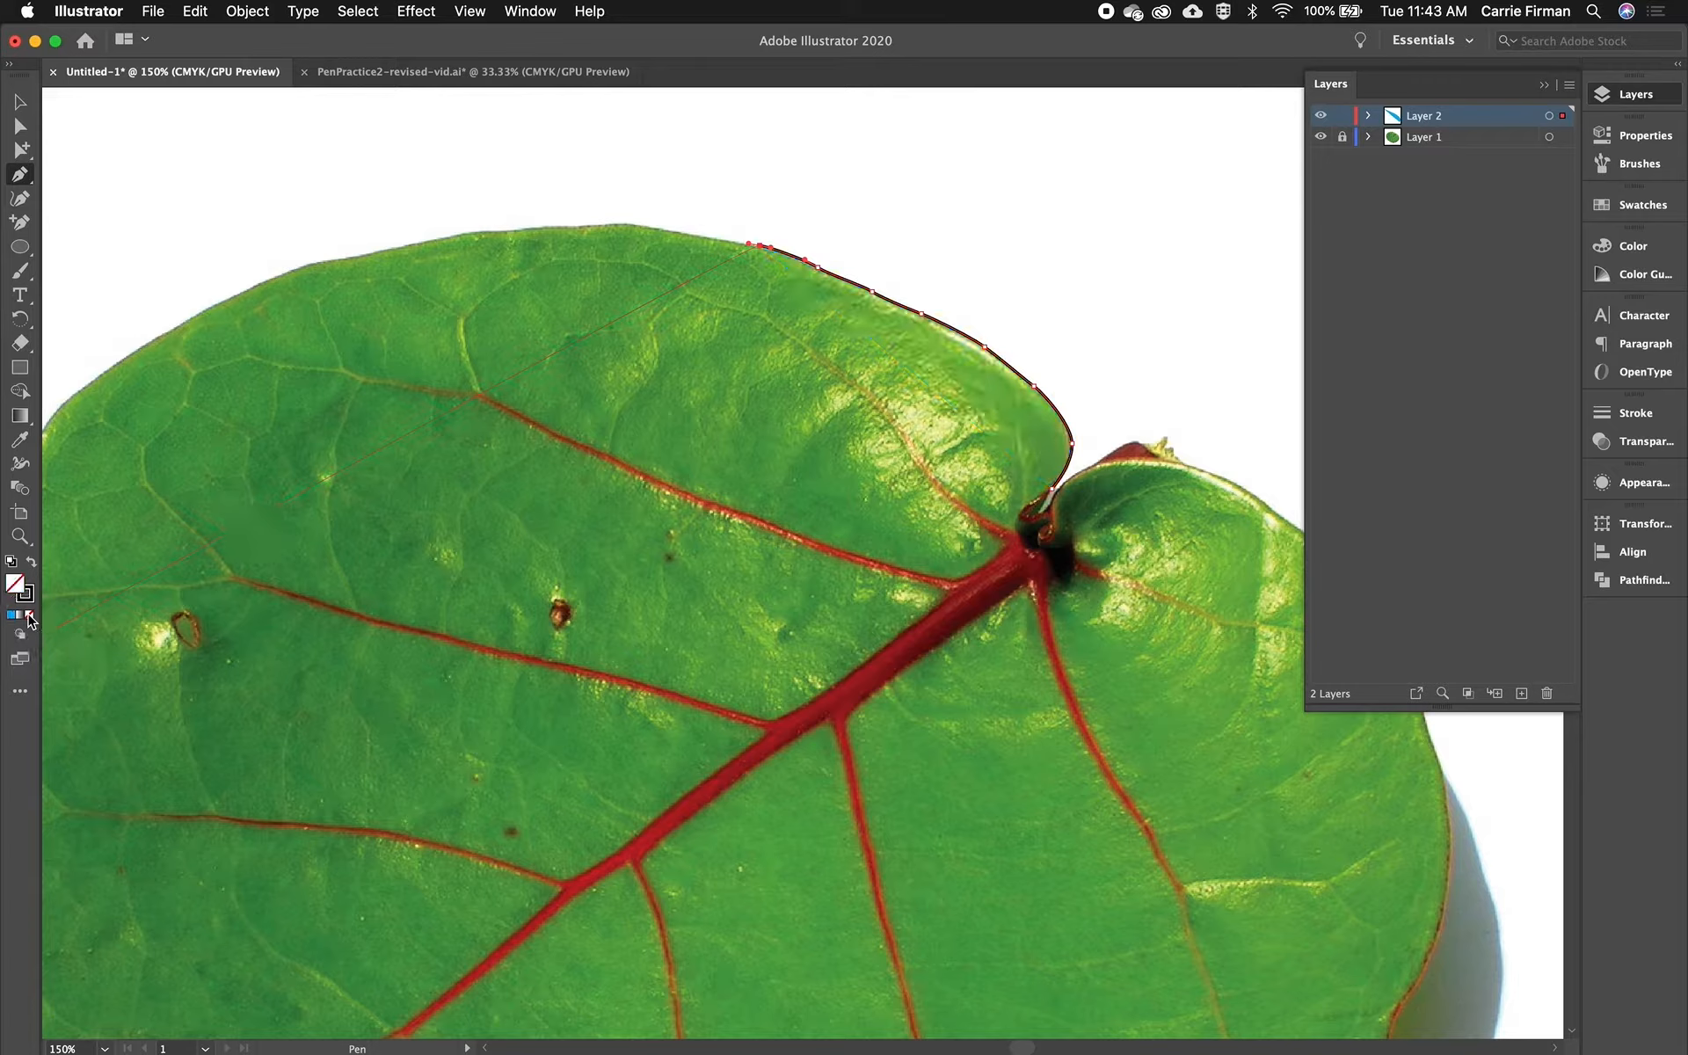
# - Continue the Pen path with anchor points down the leaf's left edge
pyautogui.moveTo(678, 232)
pyautogui.mouseDown()
pyautogui.moveTo(468, 232)
pyautogui.moveTo(292, 268)
pyautogui.moveTo(313, 313)
pyautogui.moveTo(675, 241)
pyautogui.moveTo(594, 244)
pyautogui.mouseUp()
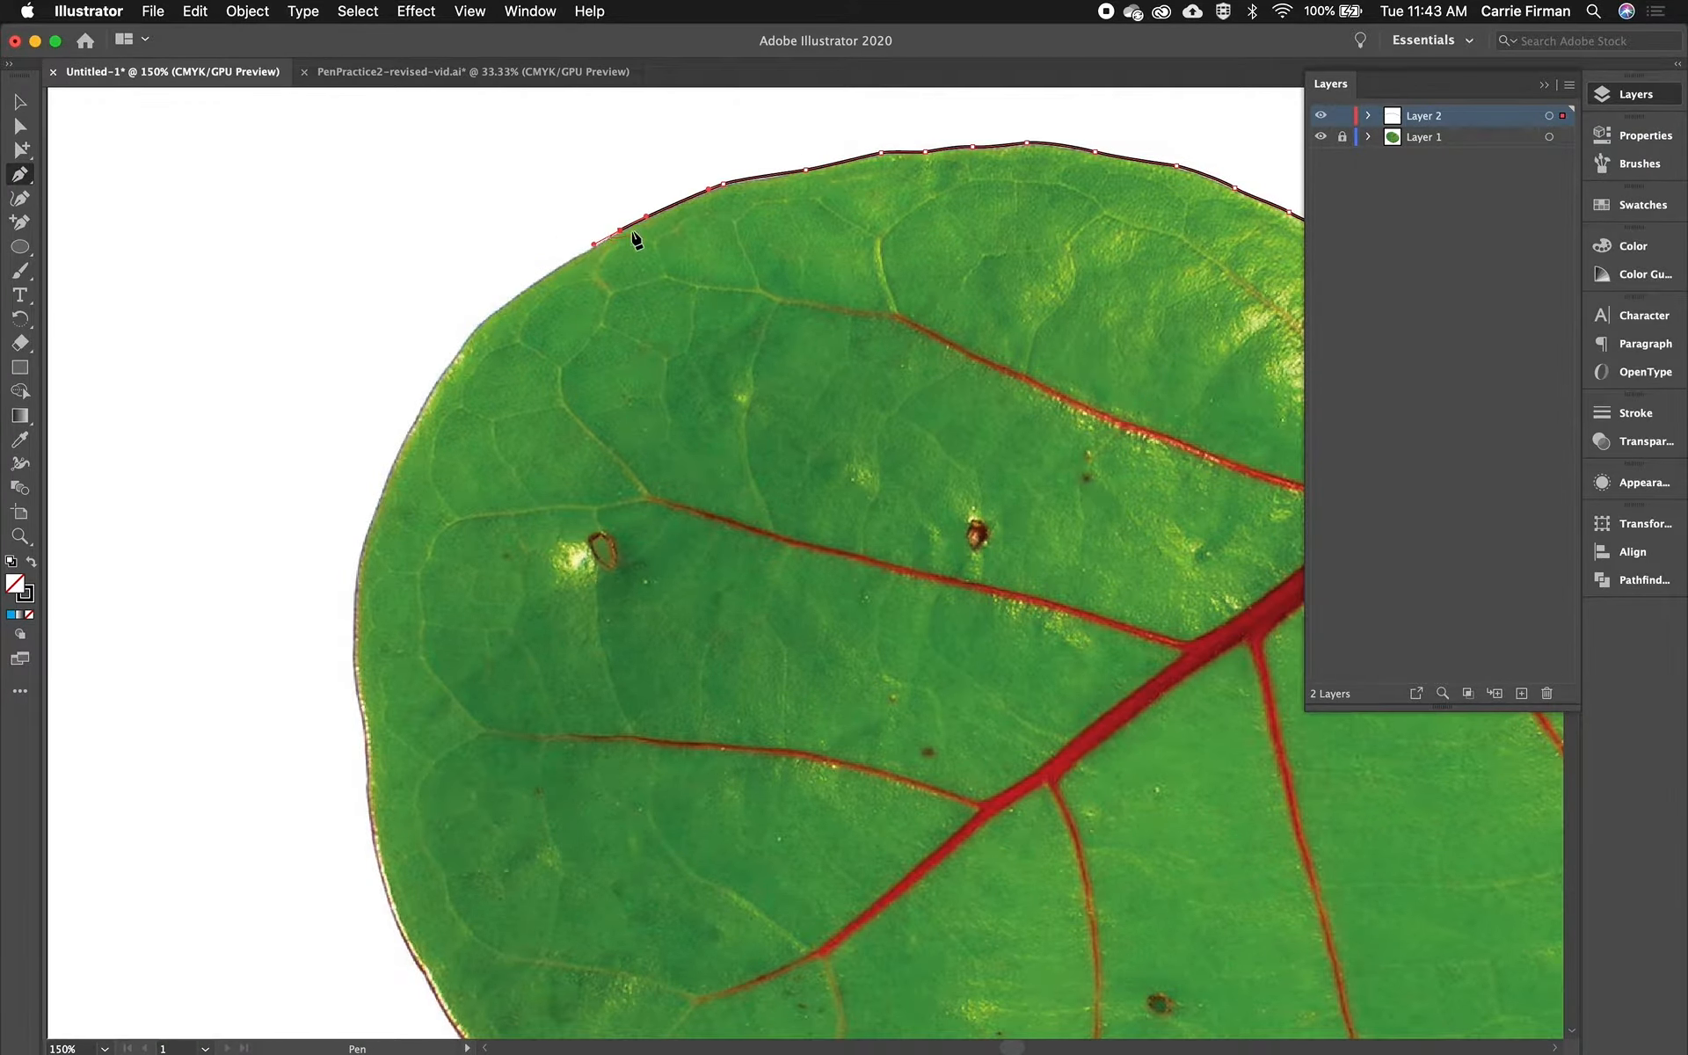
pyautogui.moveTo(510, 300); pyautogui.dragTo(455, 353)
pyautogui.moveTo(415, 421); pyautogui.dragTo(408, 440)
pyautogui.click(371, 522)
pyautogui.click(353, 610)
pyautogui.moveTo(353, 617); pyautogui.dragTo(354, 635)
pyautogui.click(357, 696)
pyautogui.click(363, 747)
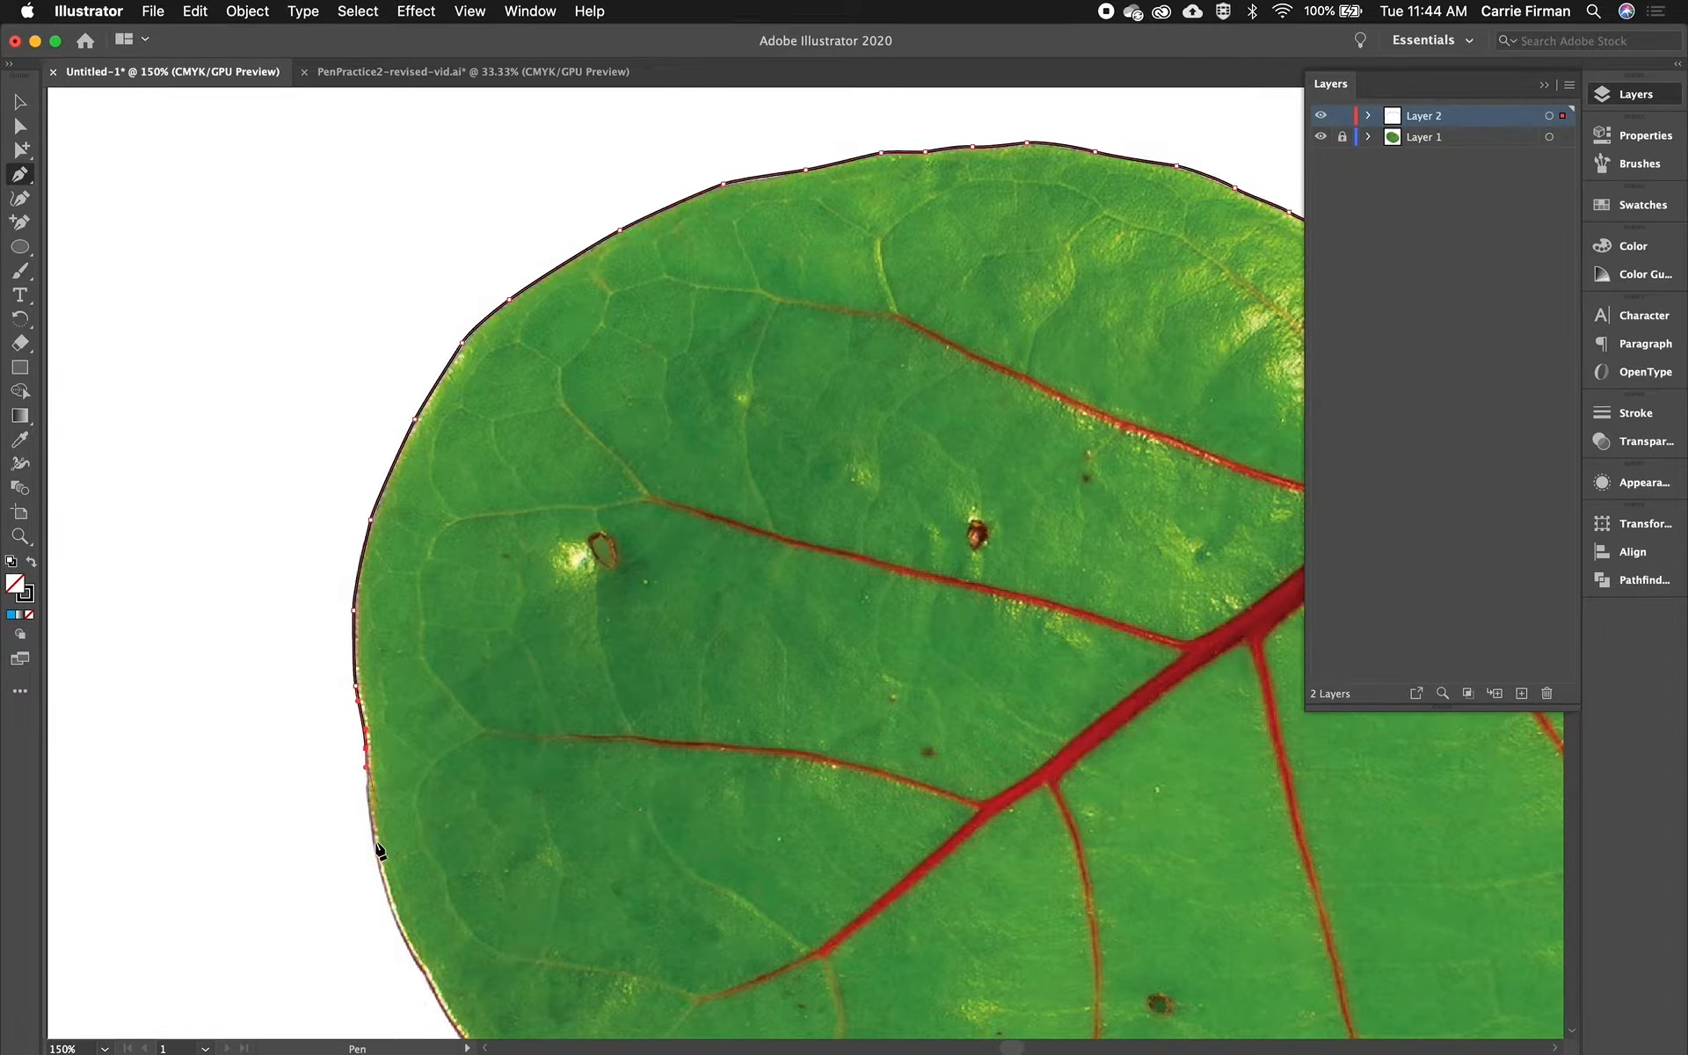
pyautogui.click(378, 872)
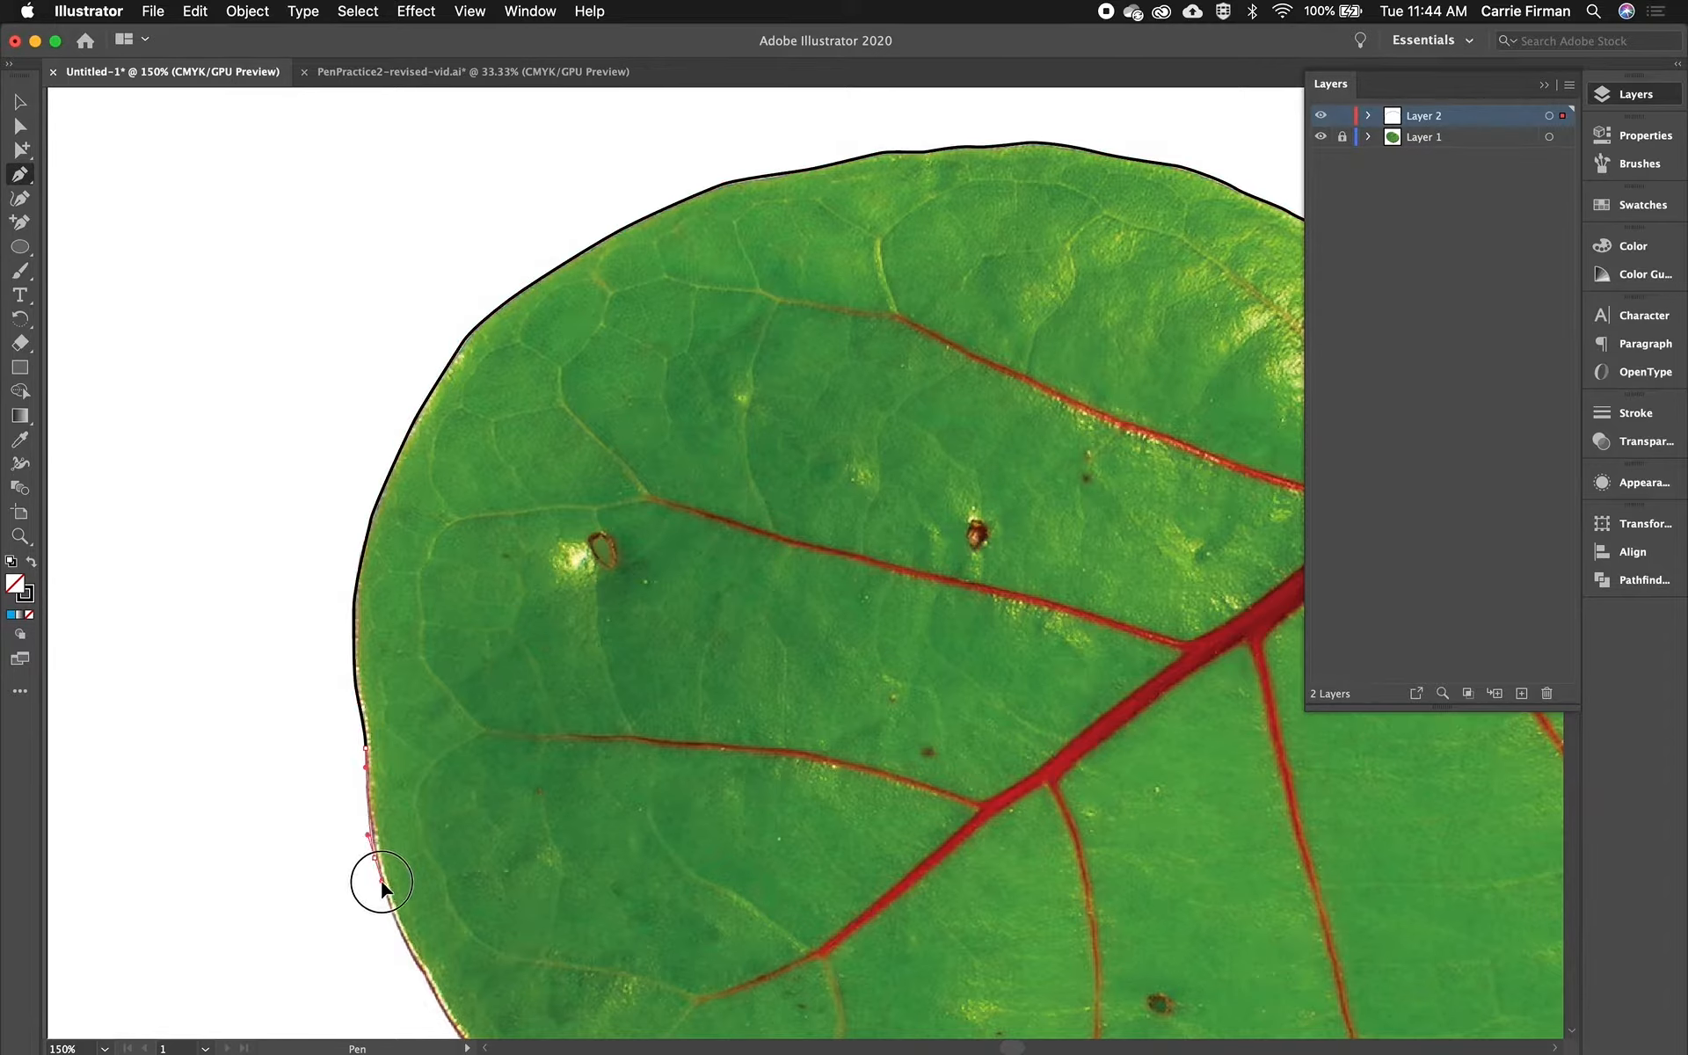
# - Continue tracing the path around the leaf's lower-left curve
pyautogui.moveTo(493, 938); pyautogui.dragTo(359, 506)
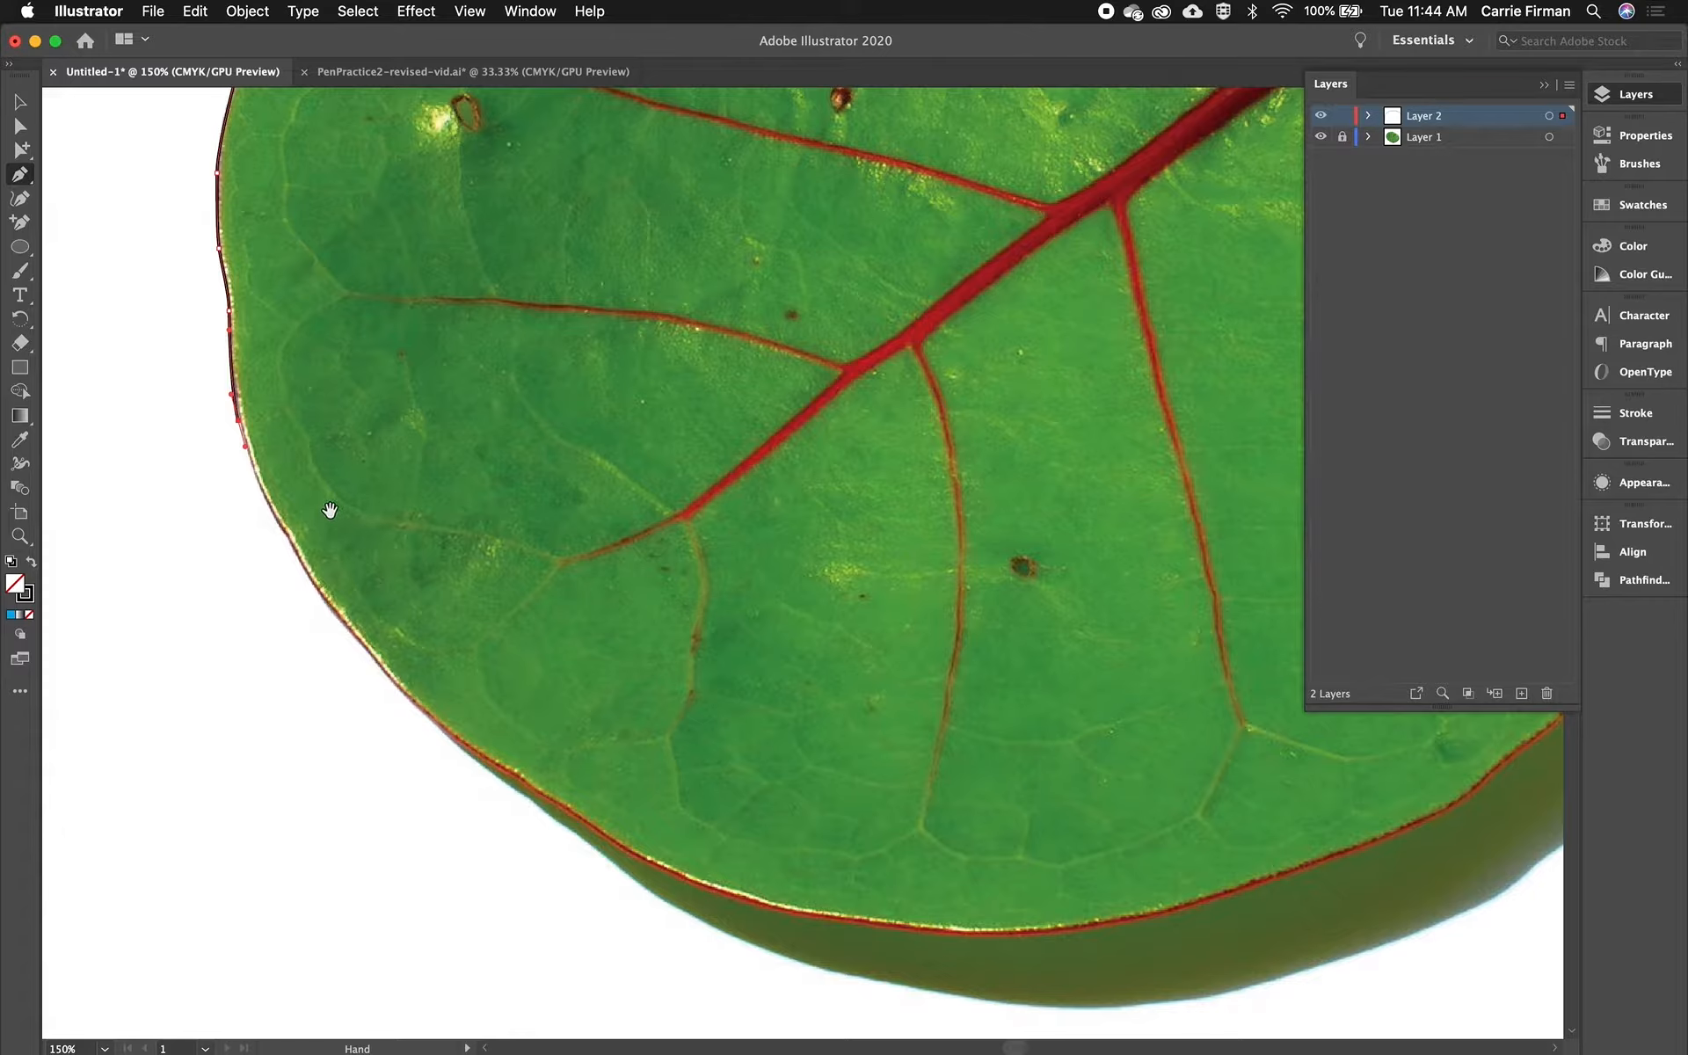
pyautogui.click(272, 510)
pyautogui.click(282, 554)
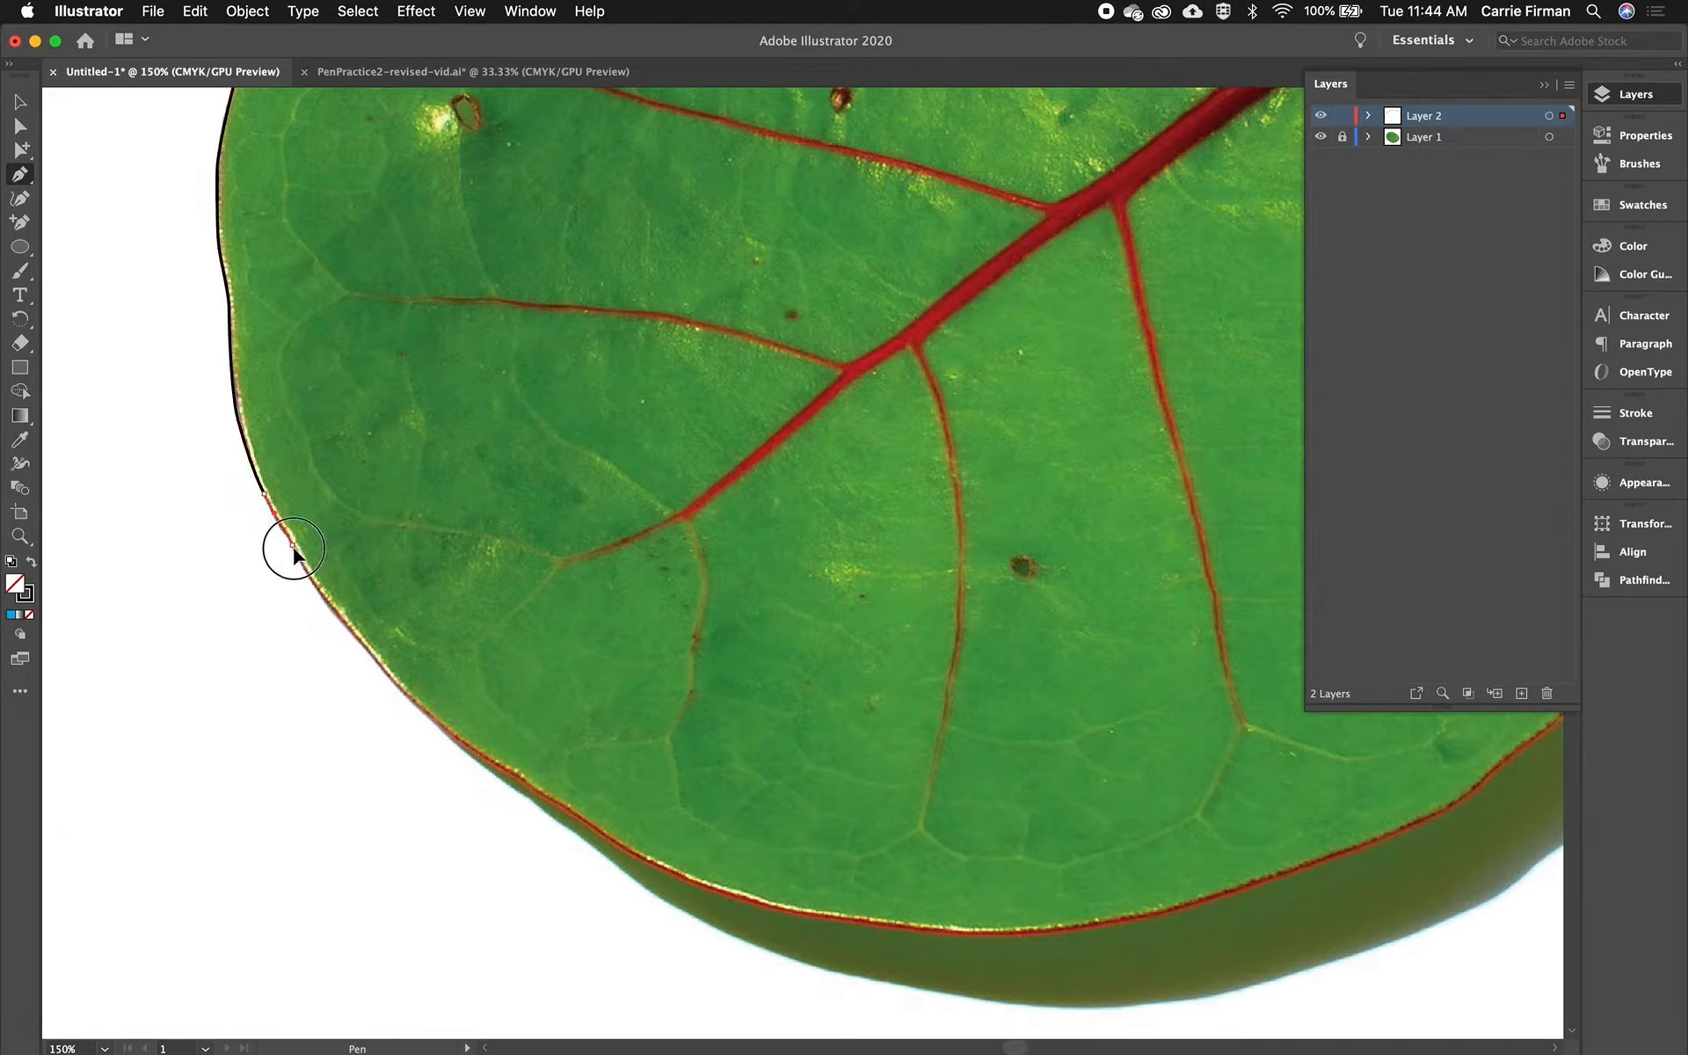
pyautogui.click(335, 611)
pyautogui.click(400, 694)
pyautogui.moveTo(633, 768); pyautogui.dragTo(445, 629)
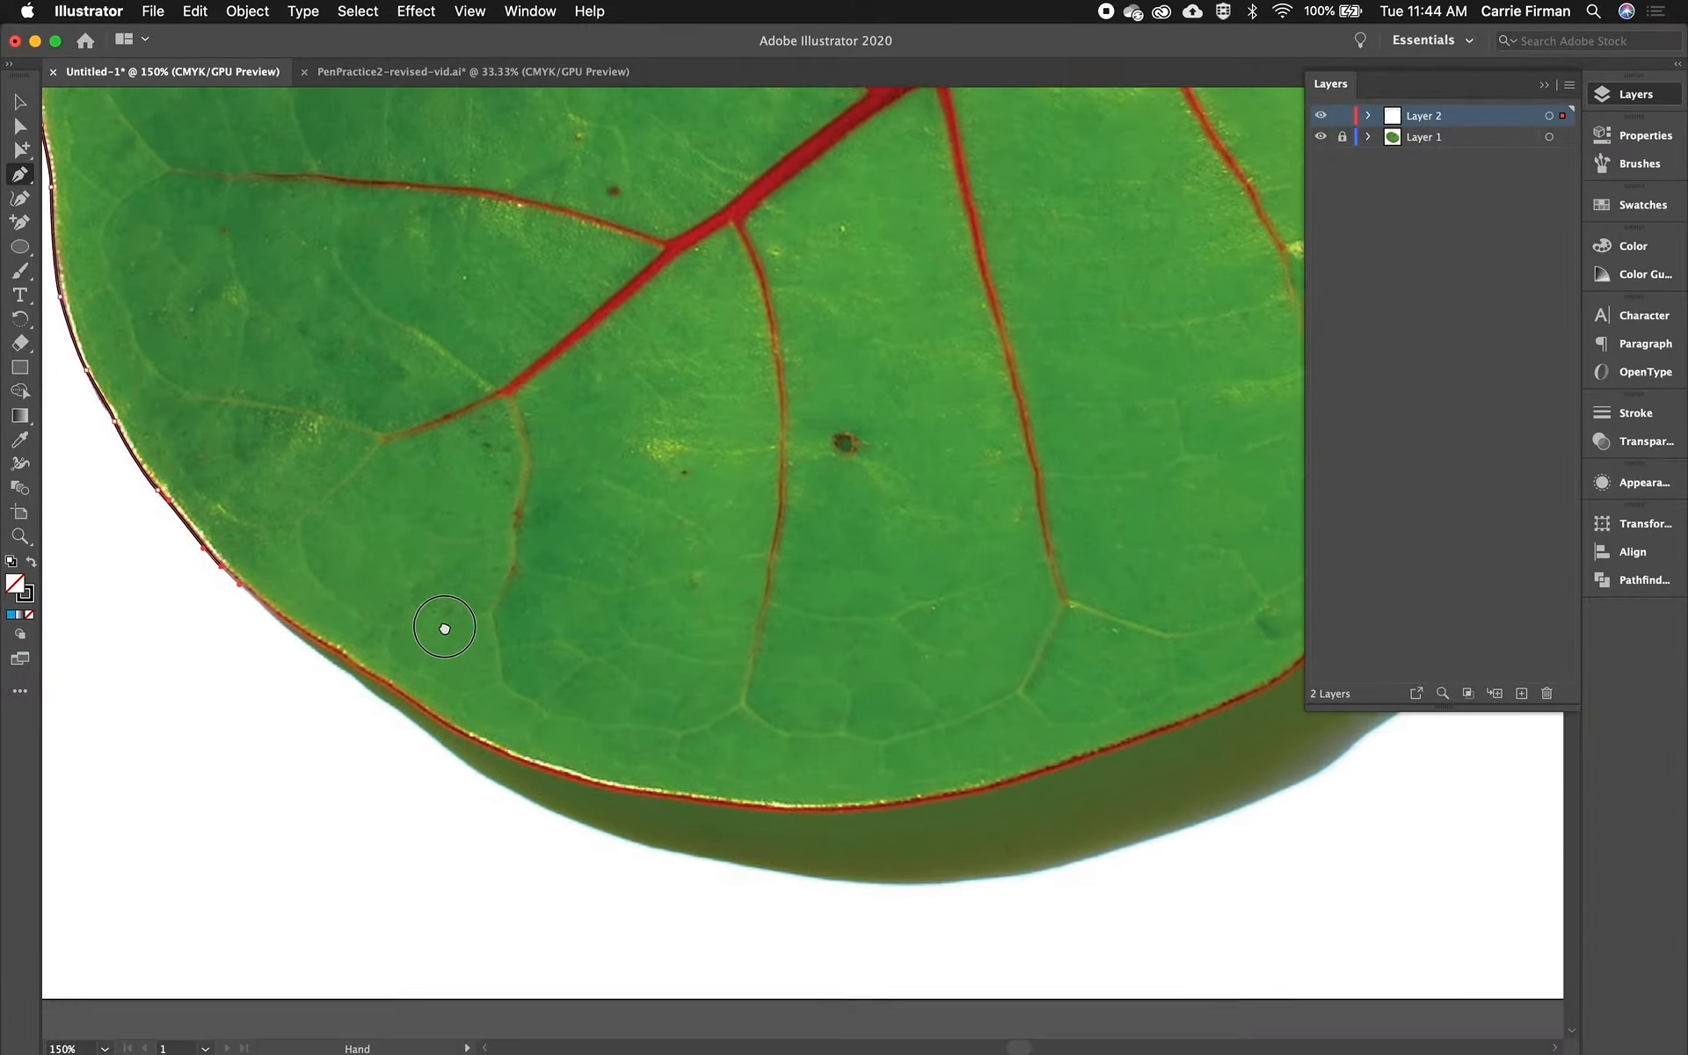
pyautogui.click(329, 644)
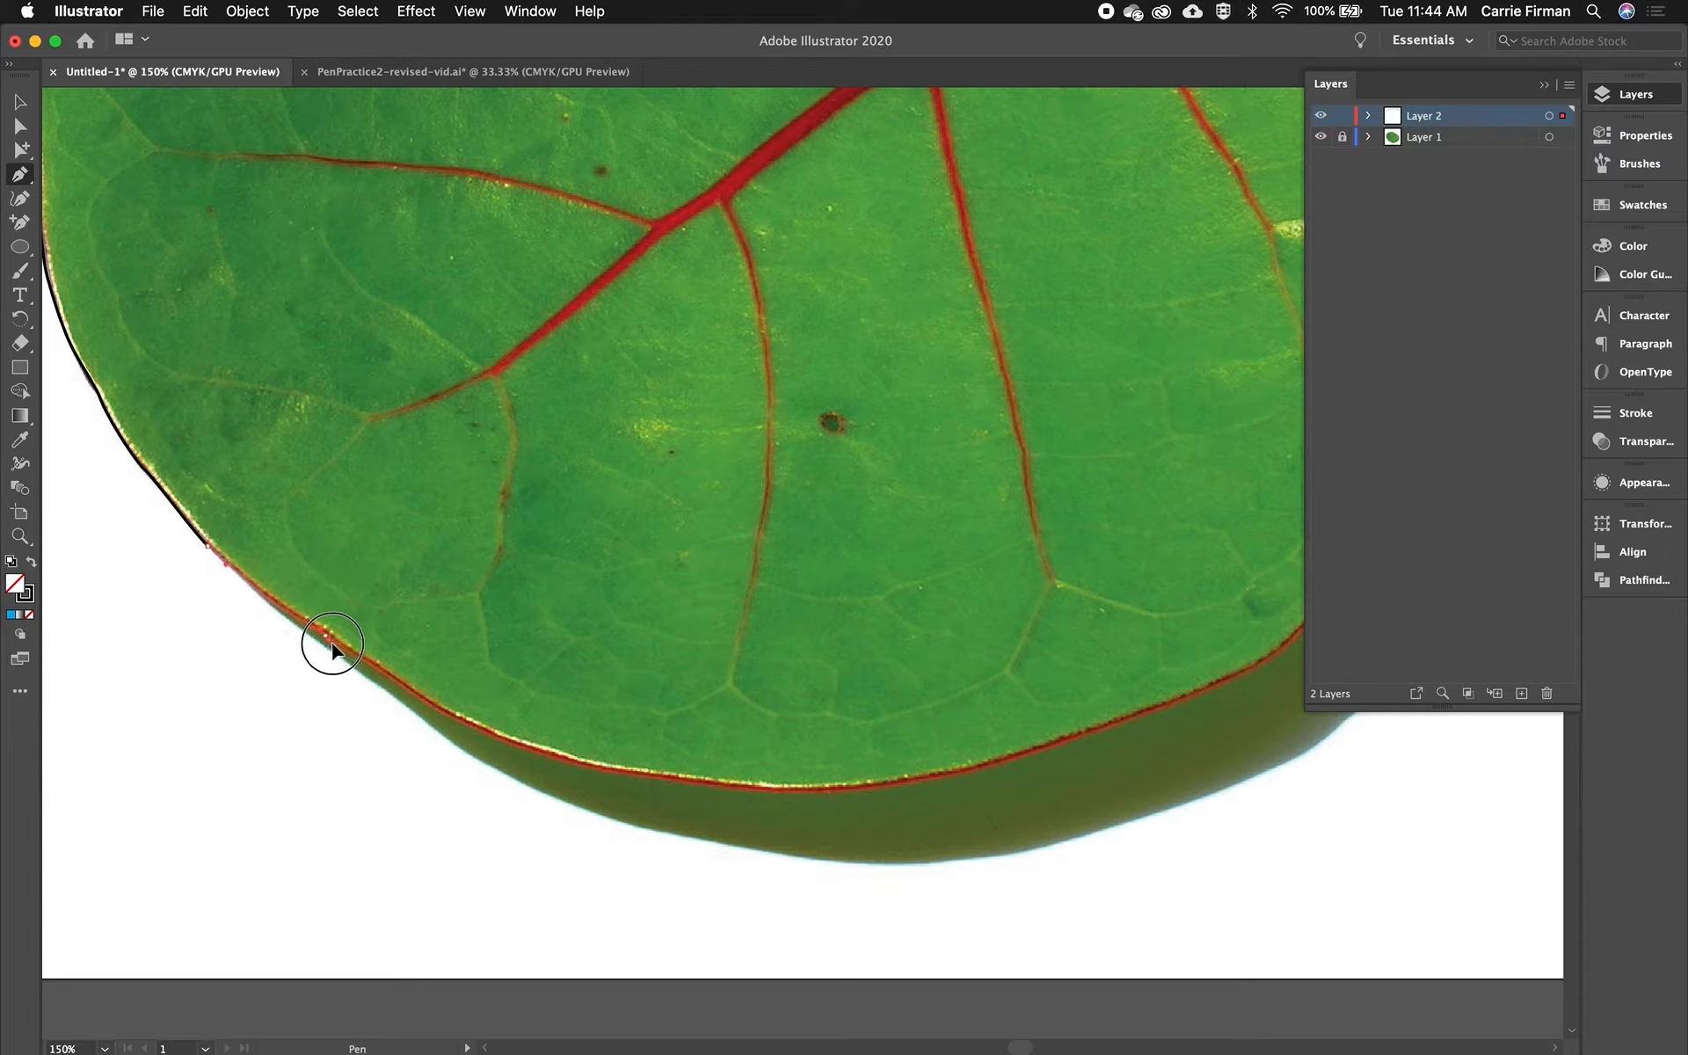
pyautogui.moveTo(354, 657); pyautogui.dragTo(379, 672)
pyautogui.moveTo(467, 724); pyautogui.dragTo(488, 738)
# - Continue tracing the path along the leaf's bottom edge toward the right side
pyautogui.hscroll(5, 610, 735)
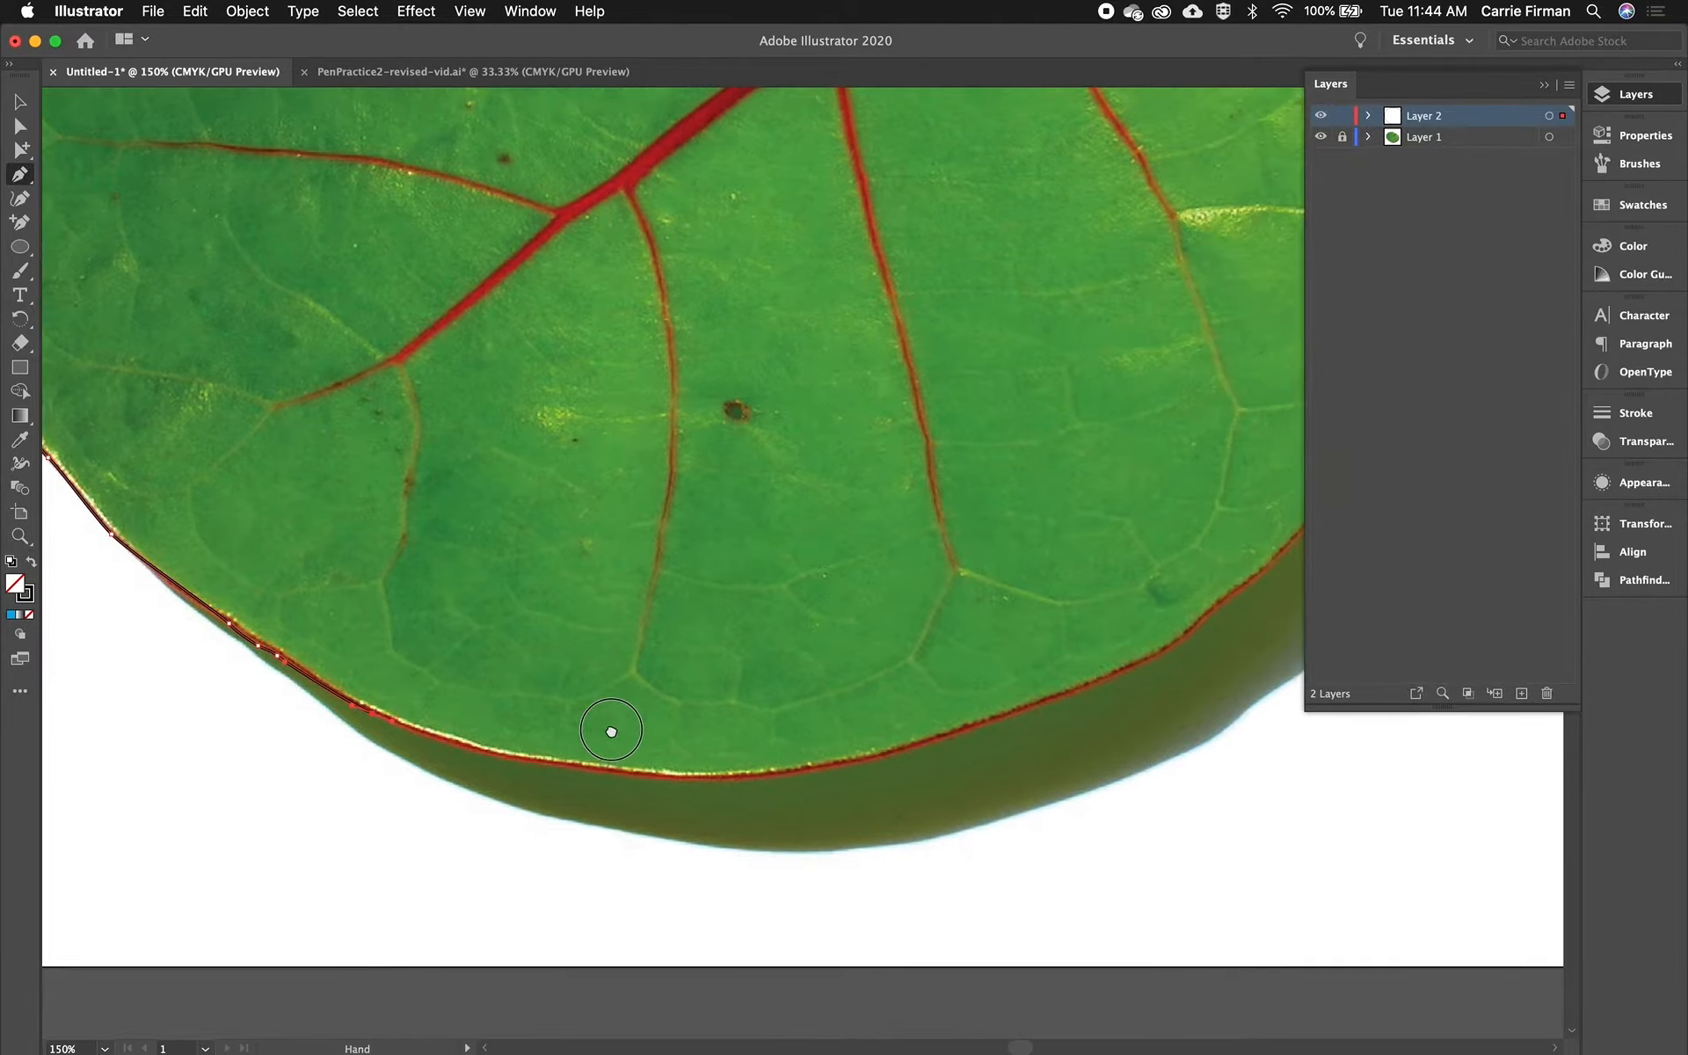
pyautogui.moveTo(359, 733); pyautogui.dragTo(410, 750)
pyautogui.moveTo(559, 757); pyautogui.dragTo(624, 761)
pyautogui.hscroll(5, 671, 756)
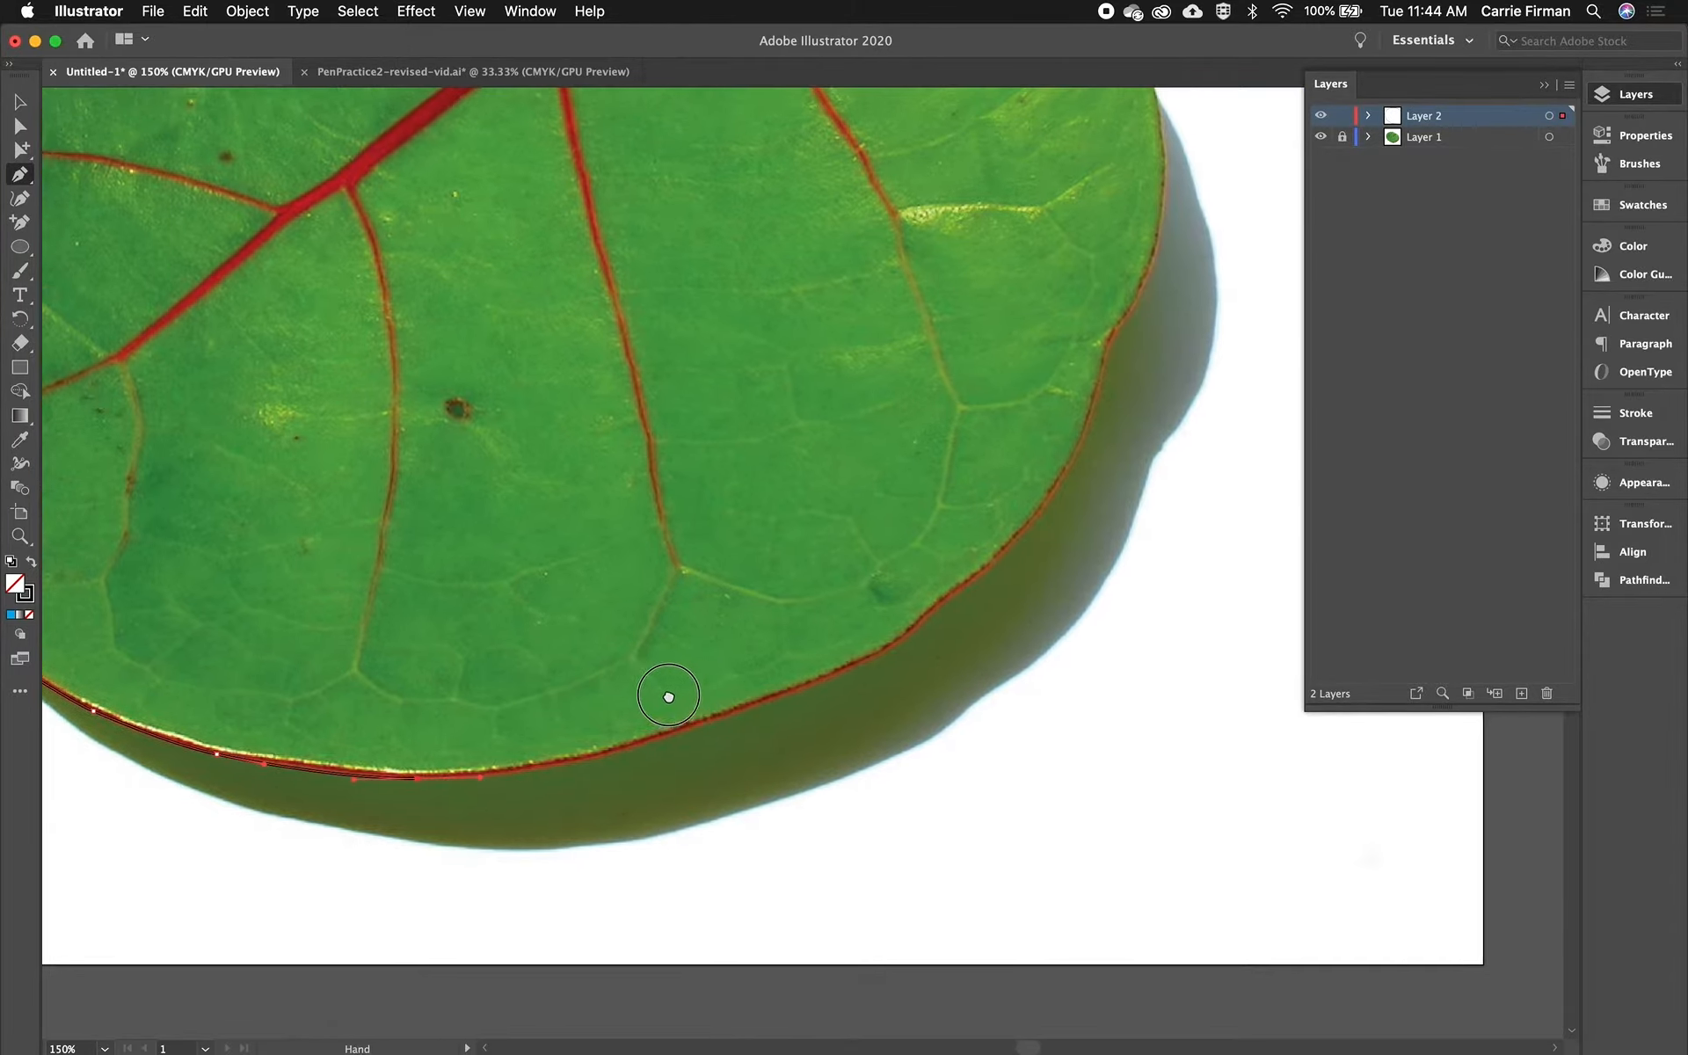
pyautogui.click(488, 762)
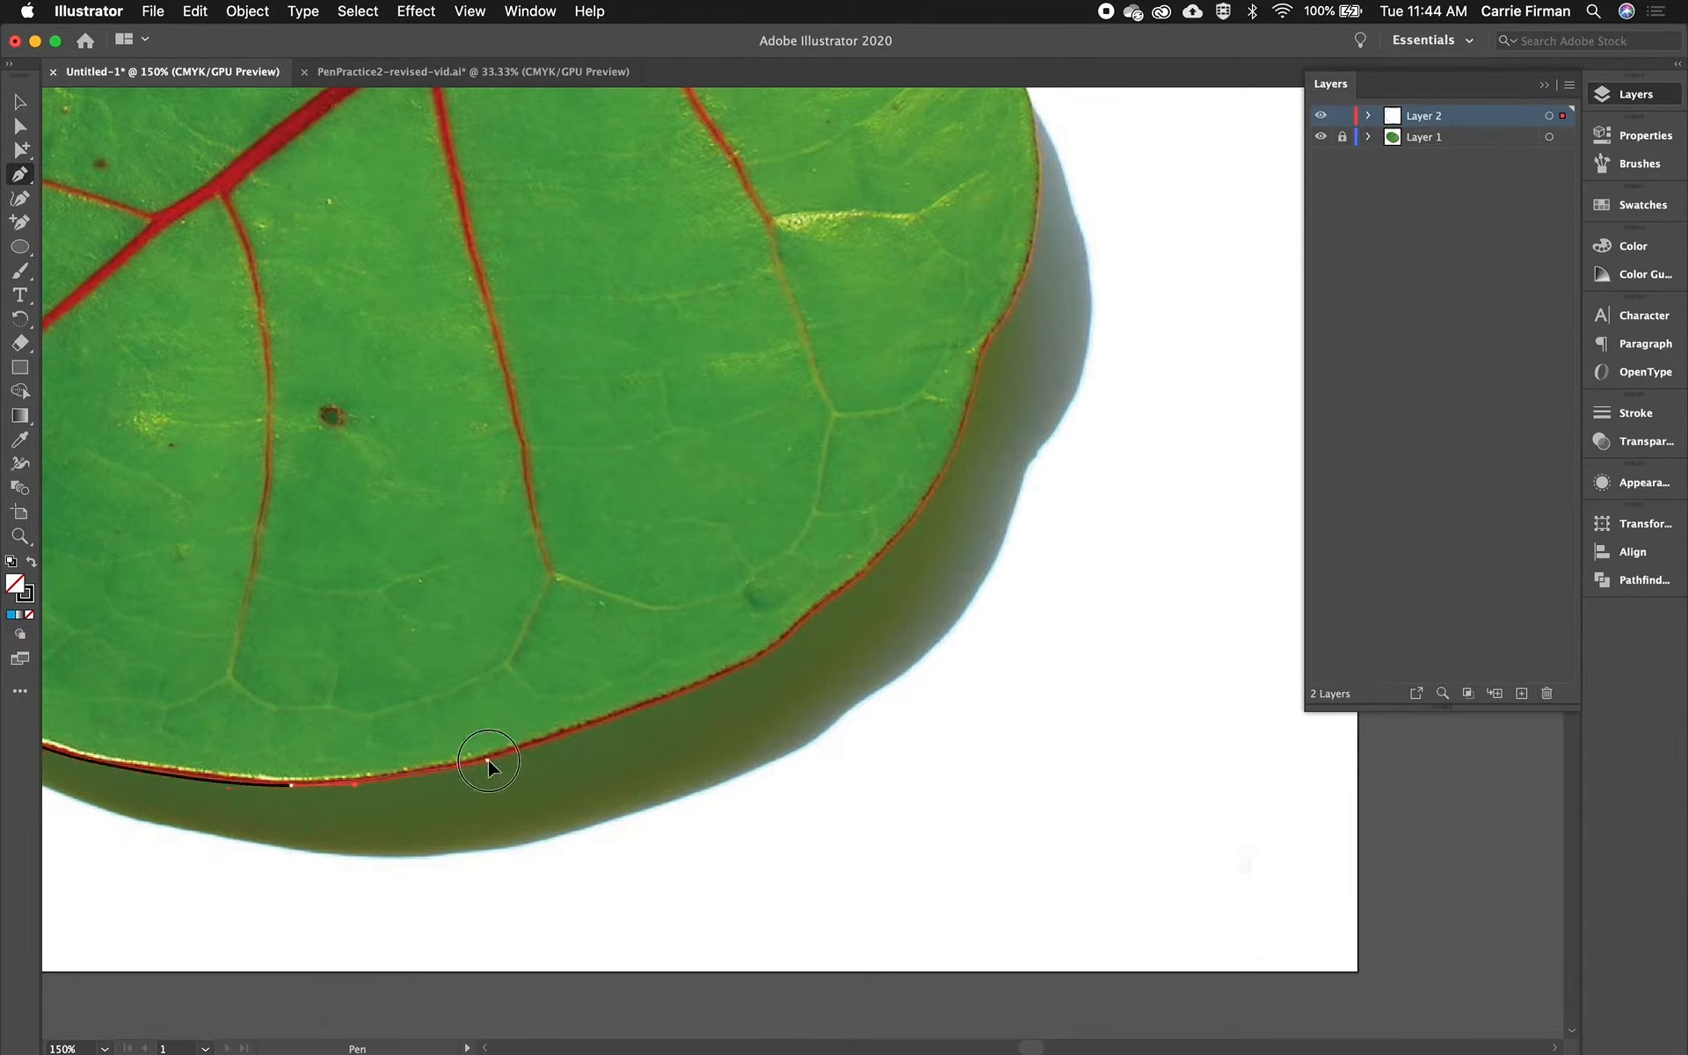
pyautogui.moveTo(525, 754); pyautogui.dragTo(528, 752)
pyautogui.click(705, 686)
pyautogui.moveTo(737, 674); pyautogui.dragTo(833, 596)
pyautogui.click(833, 601)
# - Continue tracing the path up the right lobe's outer edge toward the stem
pyautogui.moveTo(855, 505); pyautogui.dragTo(595, 694)
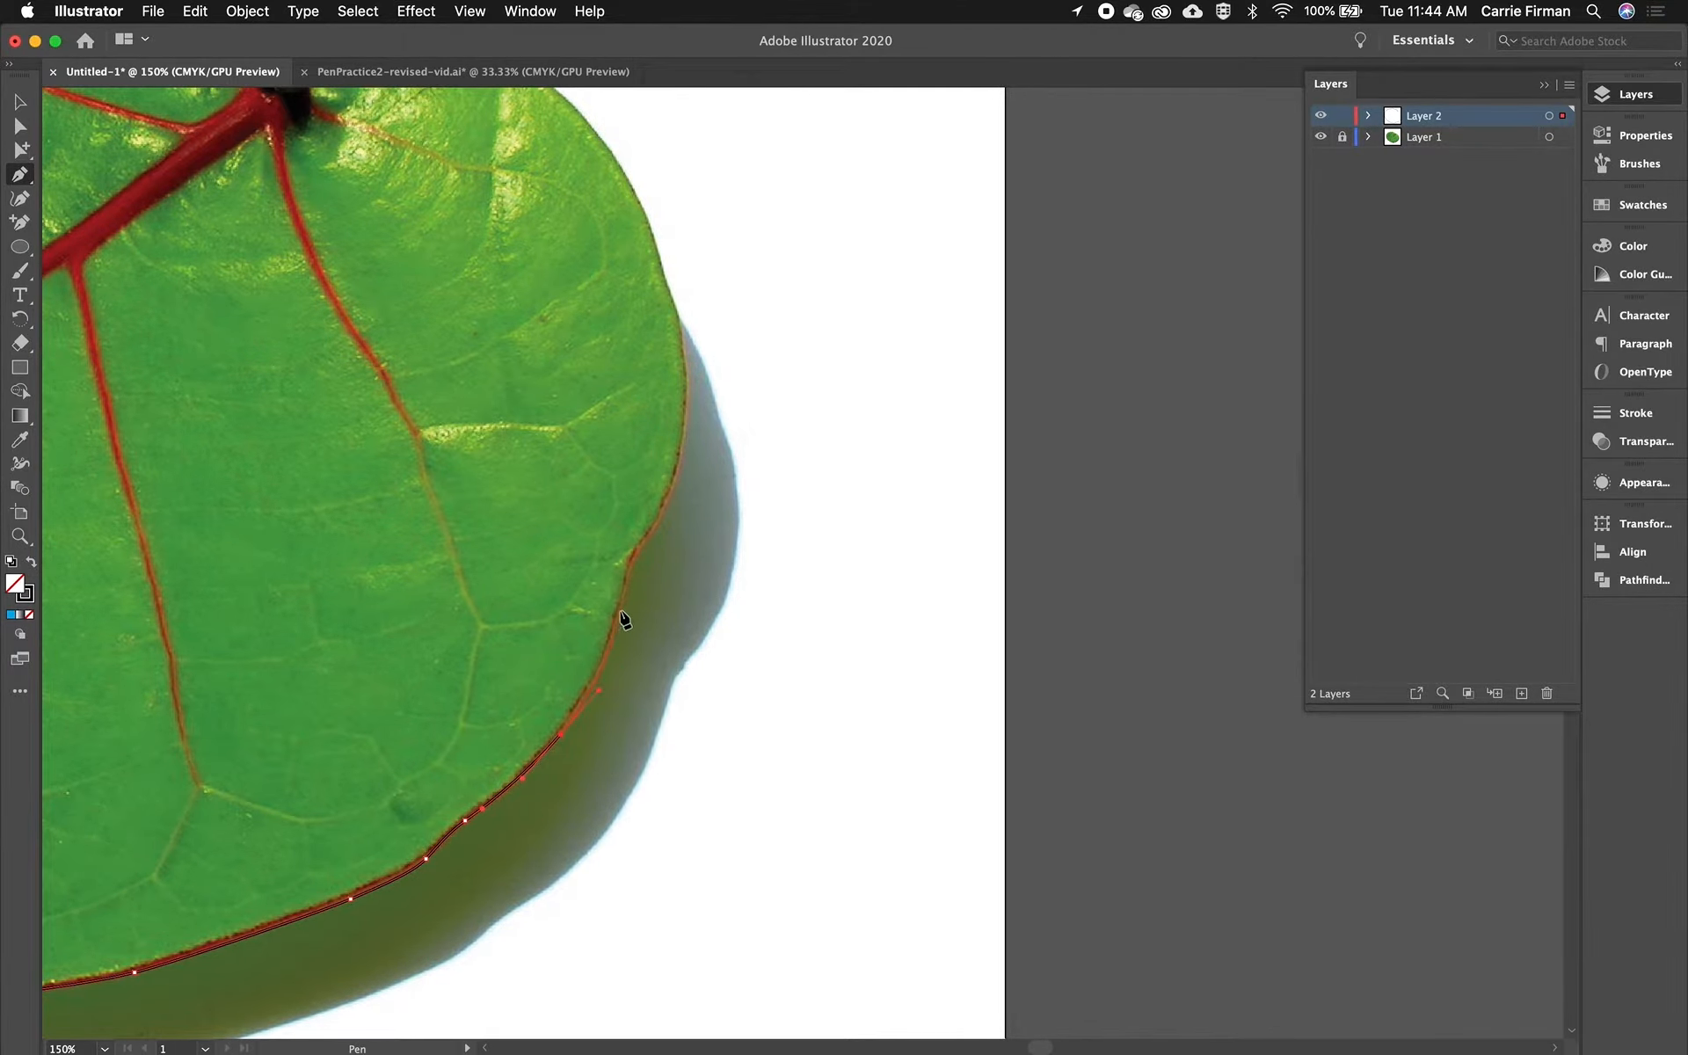
pyautogui.moveTo(622, 612); pyautogui.dragTo(642, 551)
pyautogui.moveTo(651, 454); pyautogui.dragTo(582, 623)
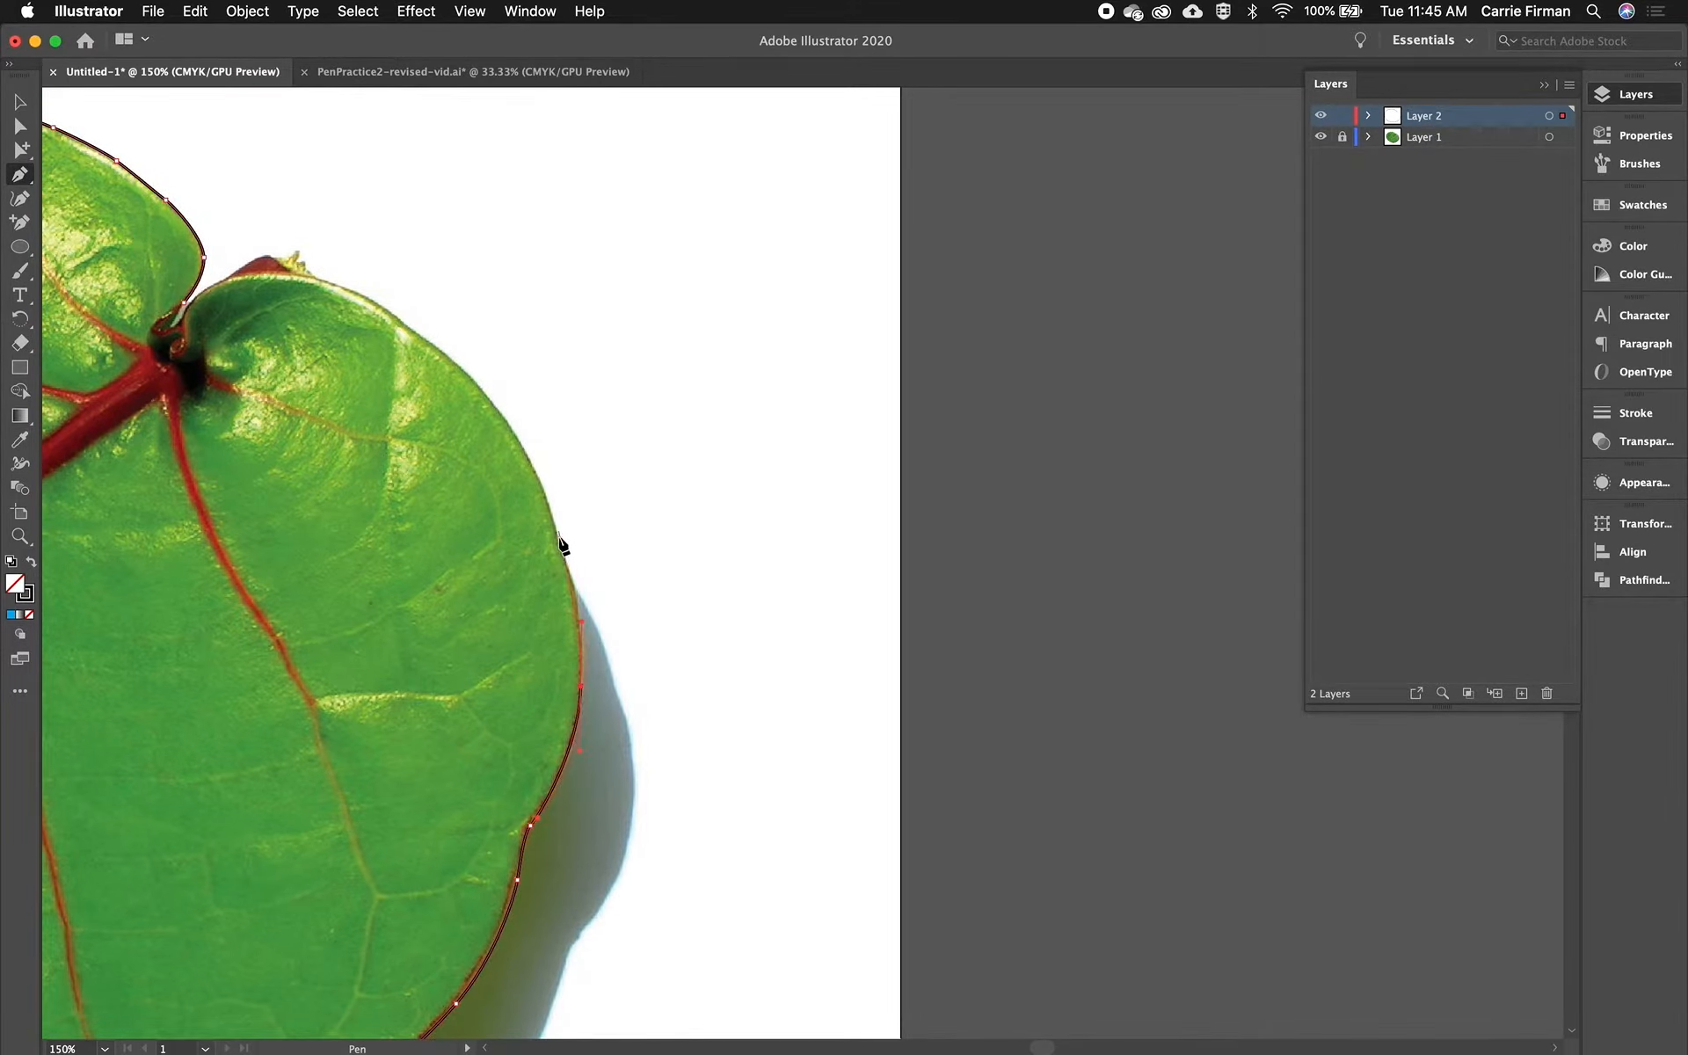
pyautogui.moveTo(558, 533); pyautogui.dragTo(557, 533)
pyautogui.moveTo(516, 432); pyautogui.dragTo(488, 399)
pyautogui.moveTo(428, 342); pyautogui.dragTo(333, 282)
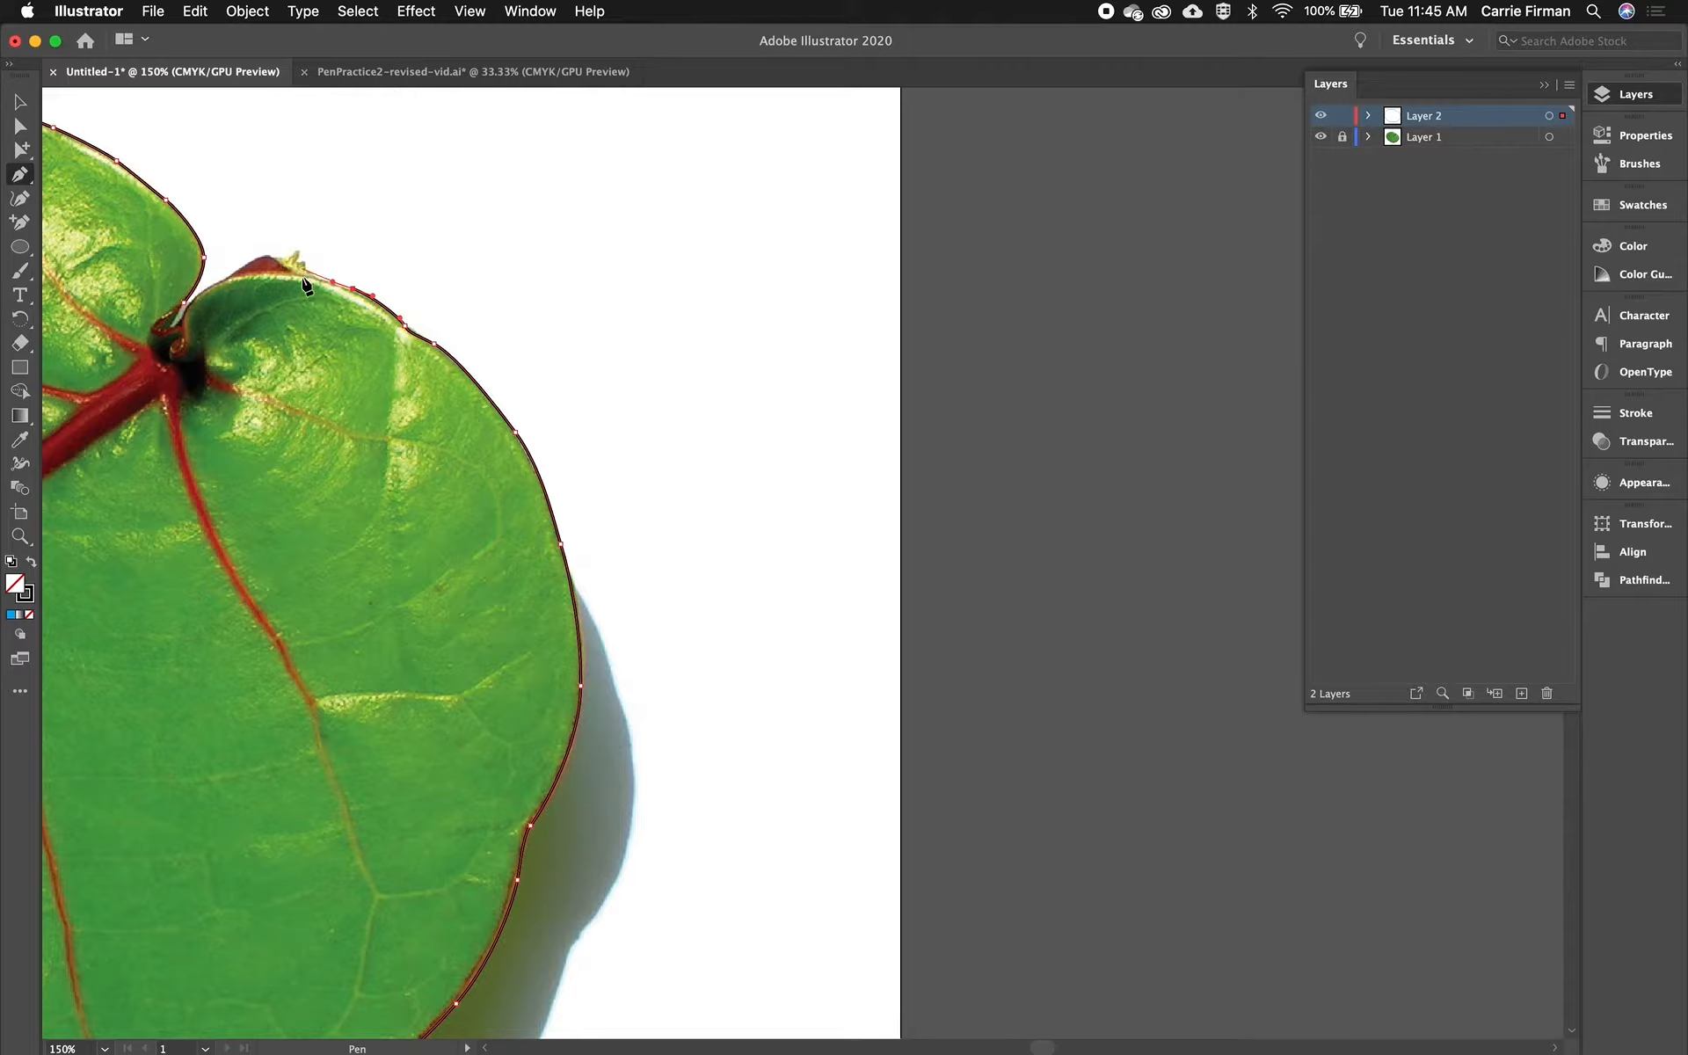
# - Trace the right lobe's top back into the stem notch and close the path at its starting point
pyautogui.keyDown('super'); pyautogui.click(272, 273); pyautogui.keyUp('super')
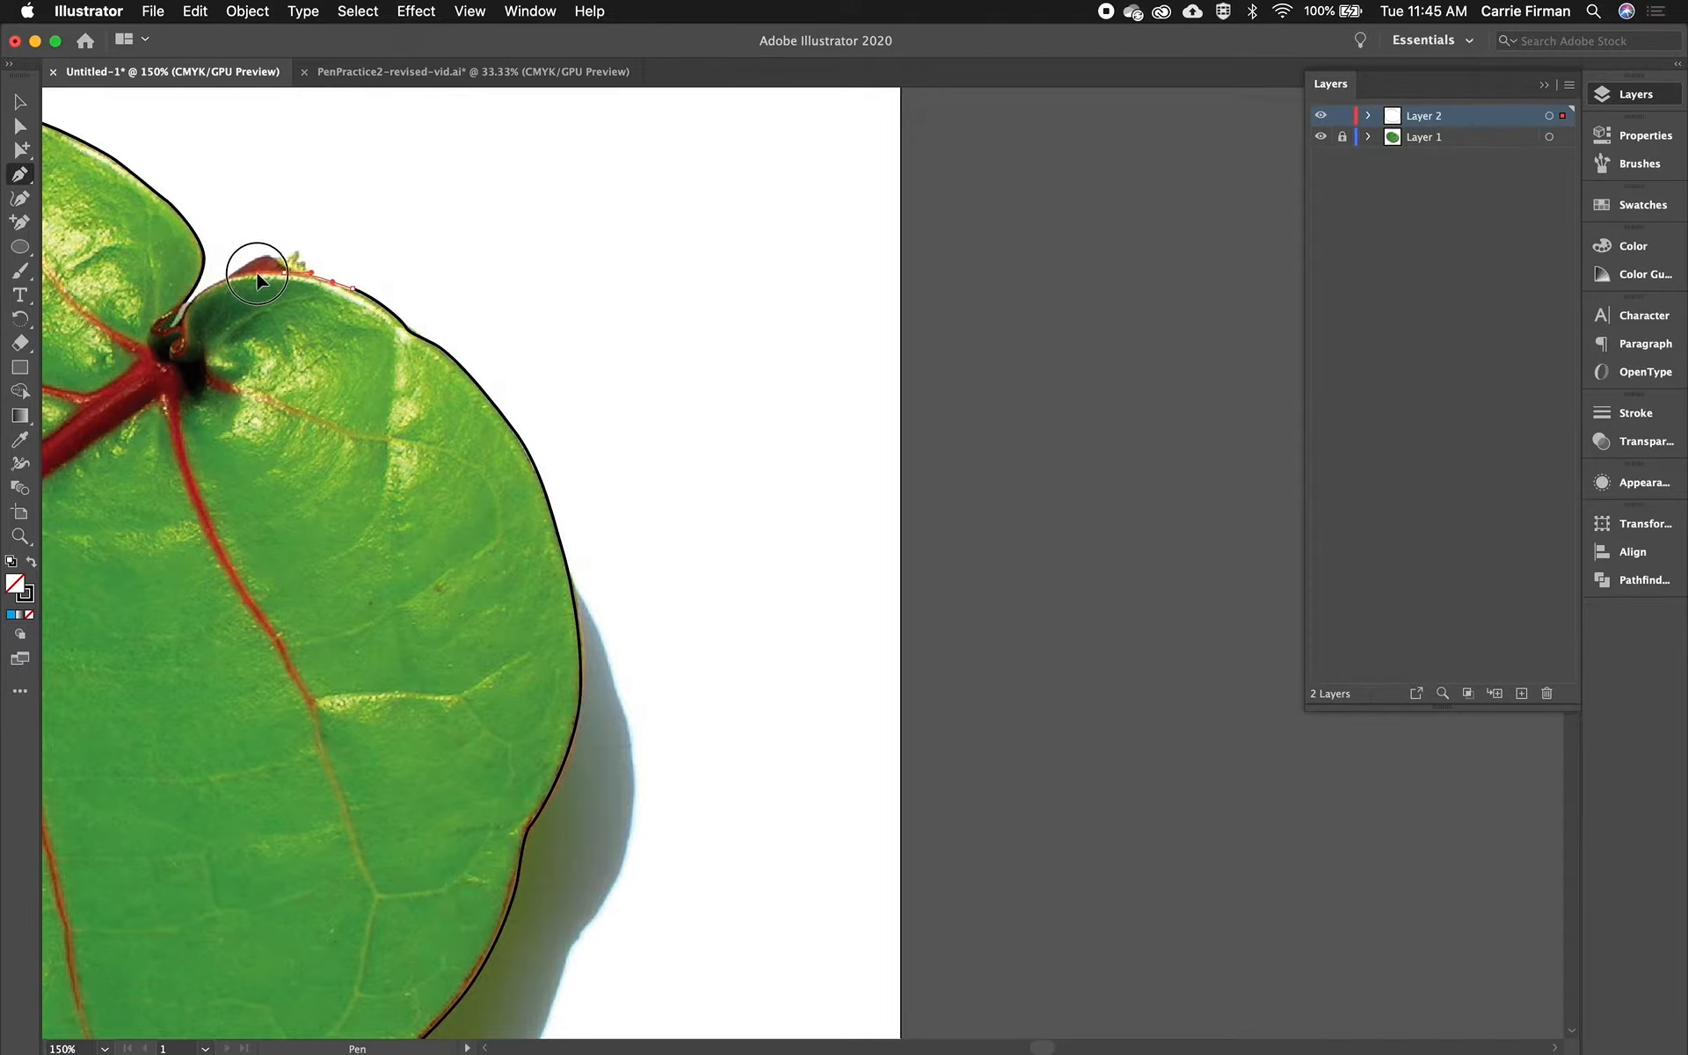
pyautogui.keyDown('super'); pyautogui.click(259, 276); pyautogui.keyUp('super')
pyautogui.click(220, 281)
pyautogui.moveTo(191, 302); pyautogui.dragTo(172, 322)
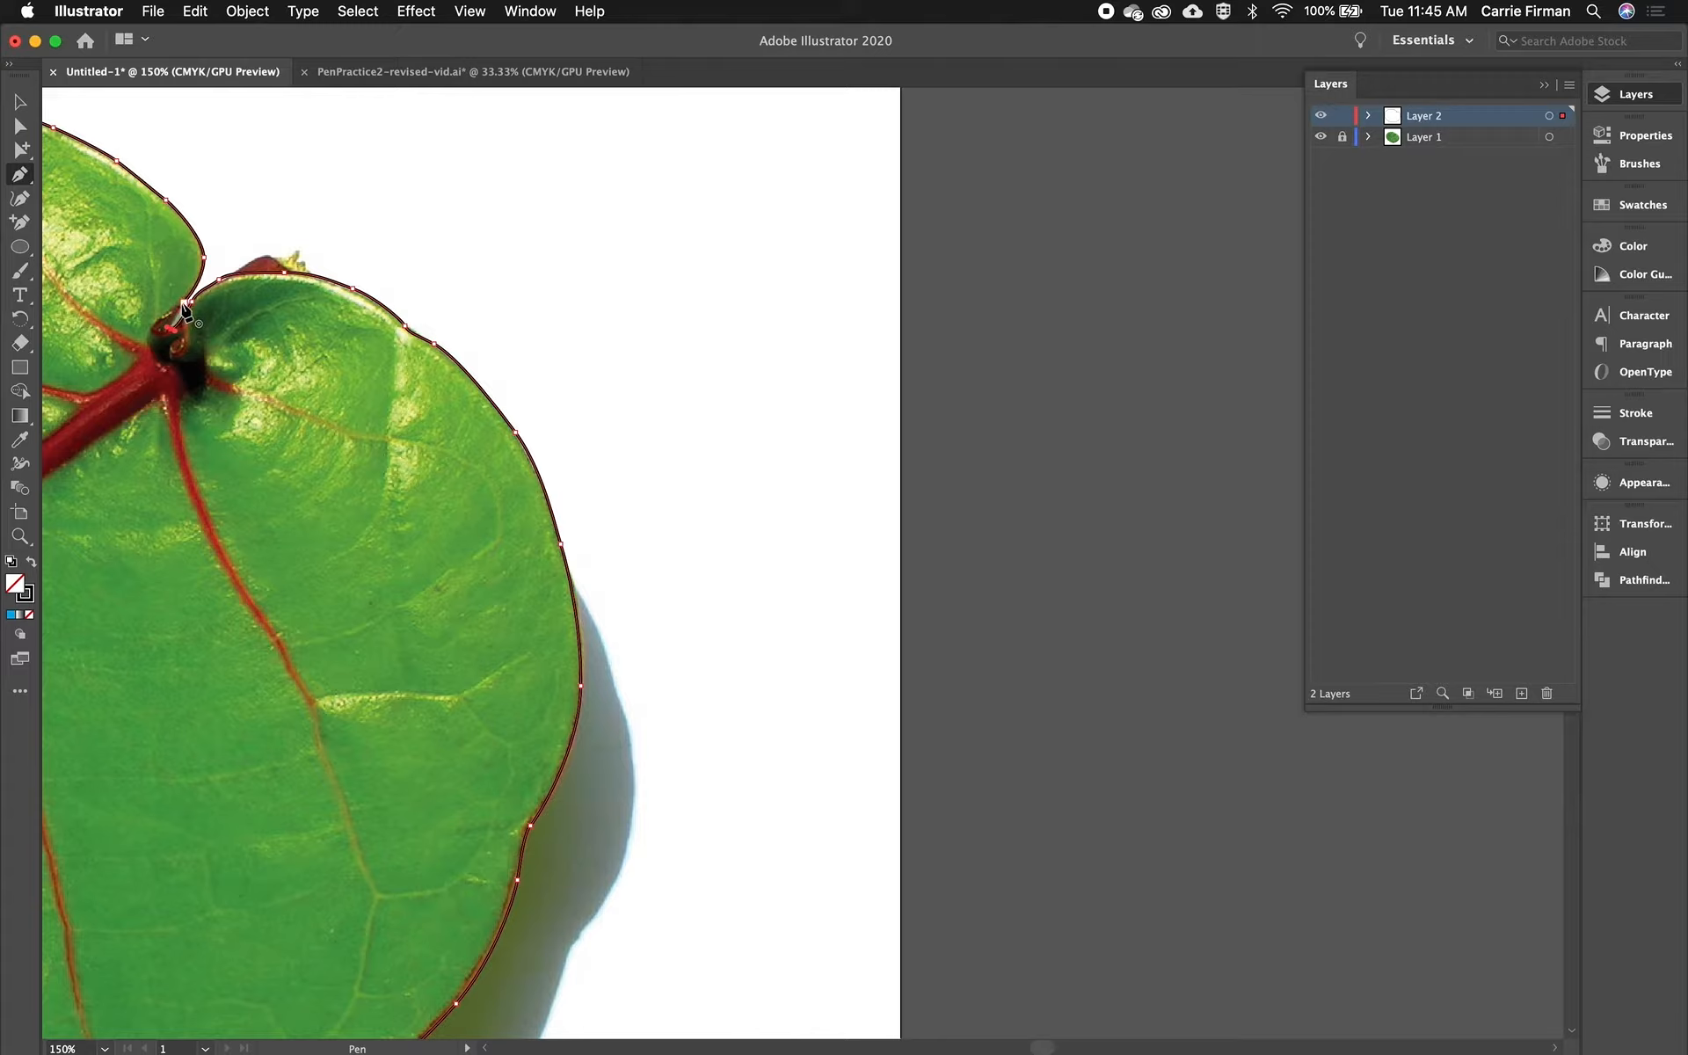
pyautogui.moveTo(185, 307); pyautogui.dragTo(195, 292)
# - Using Direct Selection, adjust the anchor point and handle where the path meets the right lobe near the stem notch
pyautogui.press('a')
pyautogui.moveTo(233, 286); pyautogui.dragTo(475, 403)
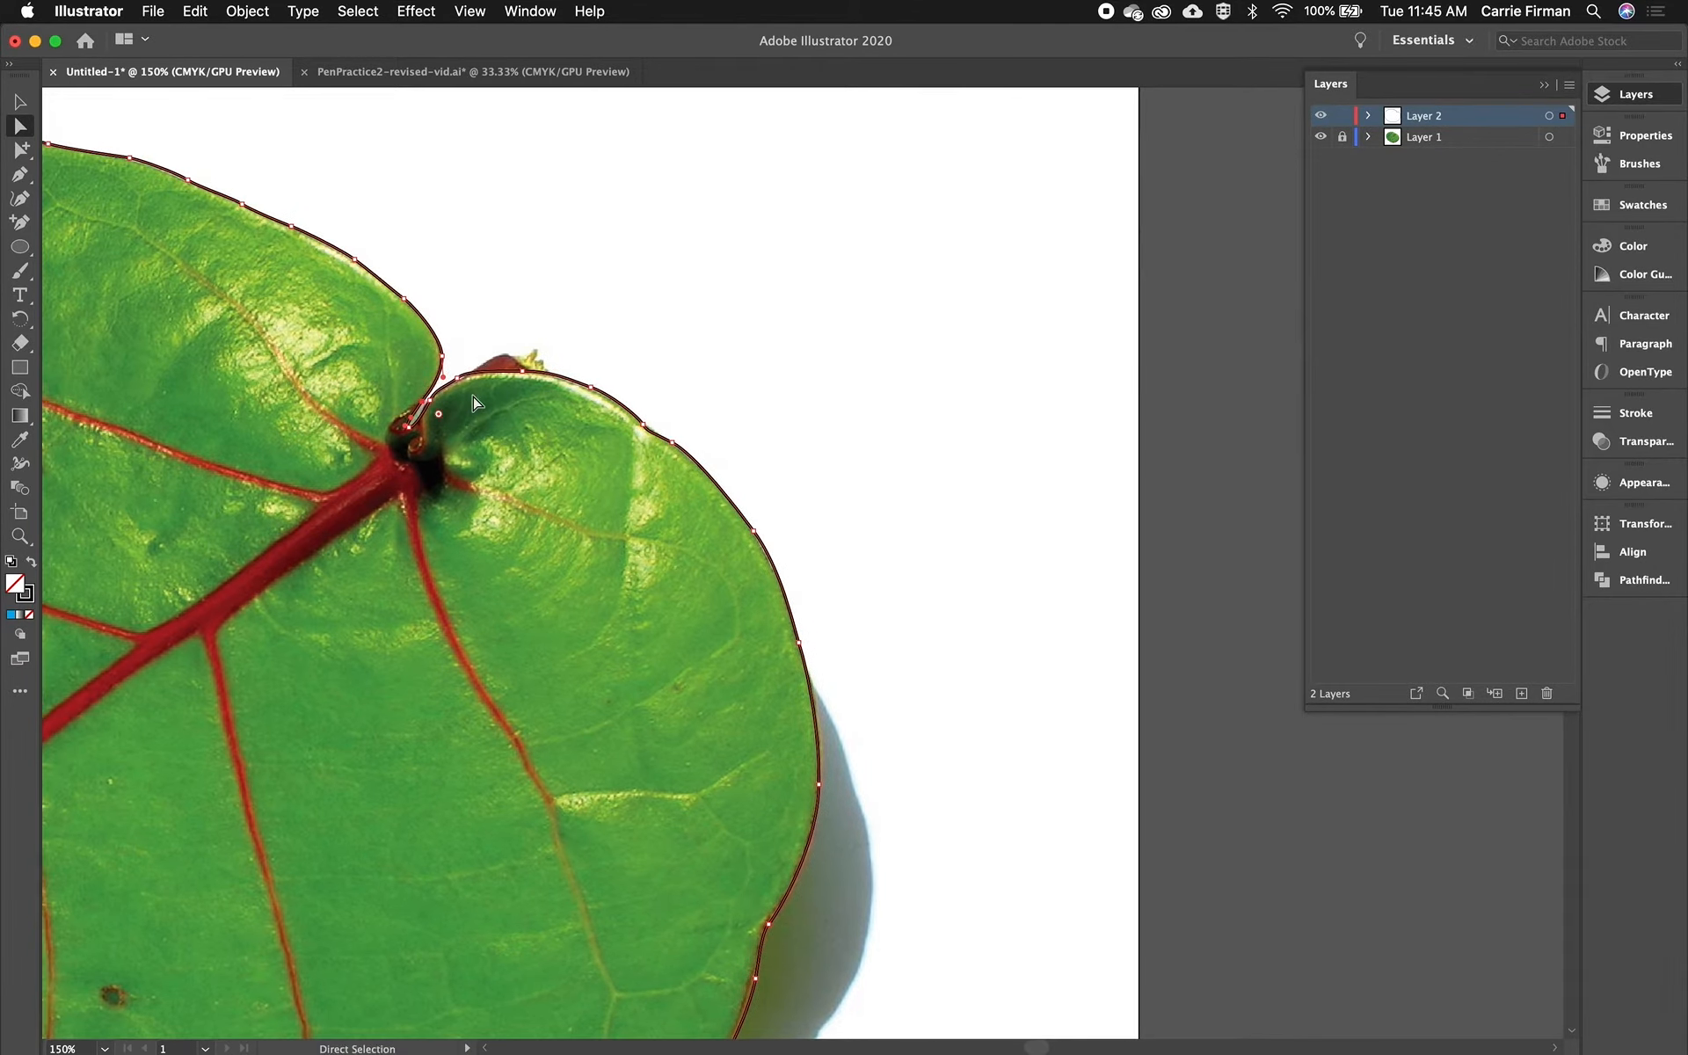
pyautogui.press('super+equal')
pyautogui.press('super+equal')
pyautogui.press('super+equal')
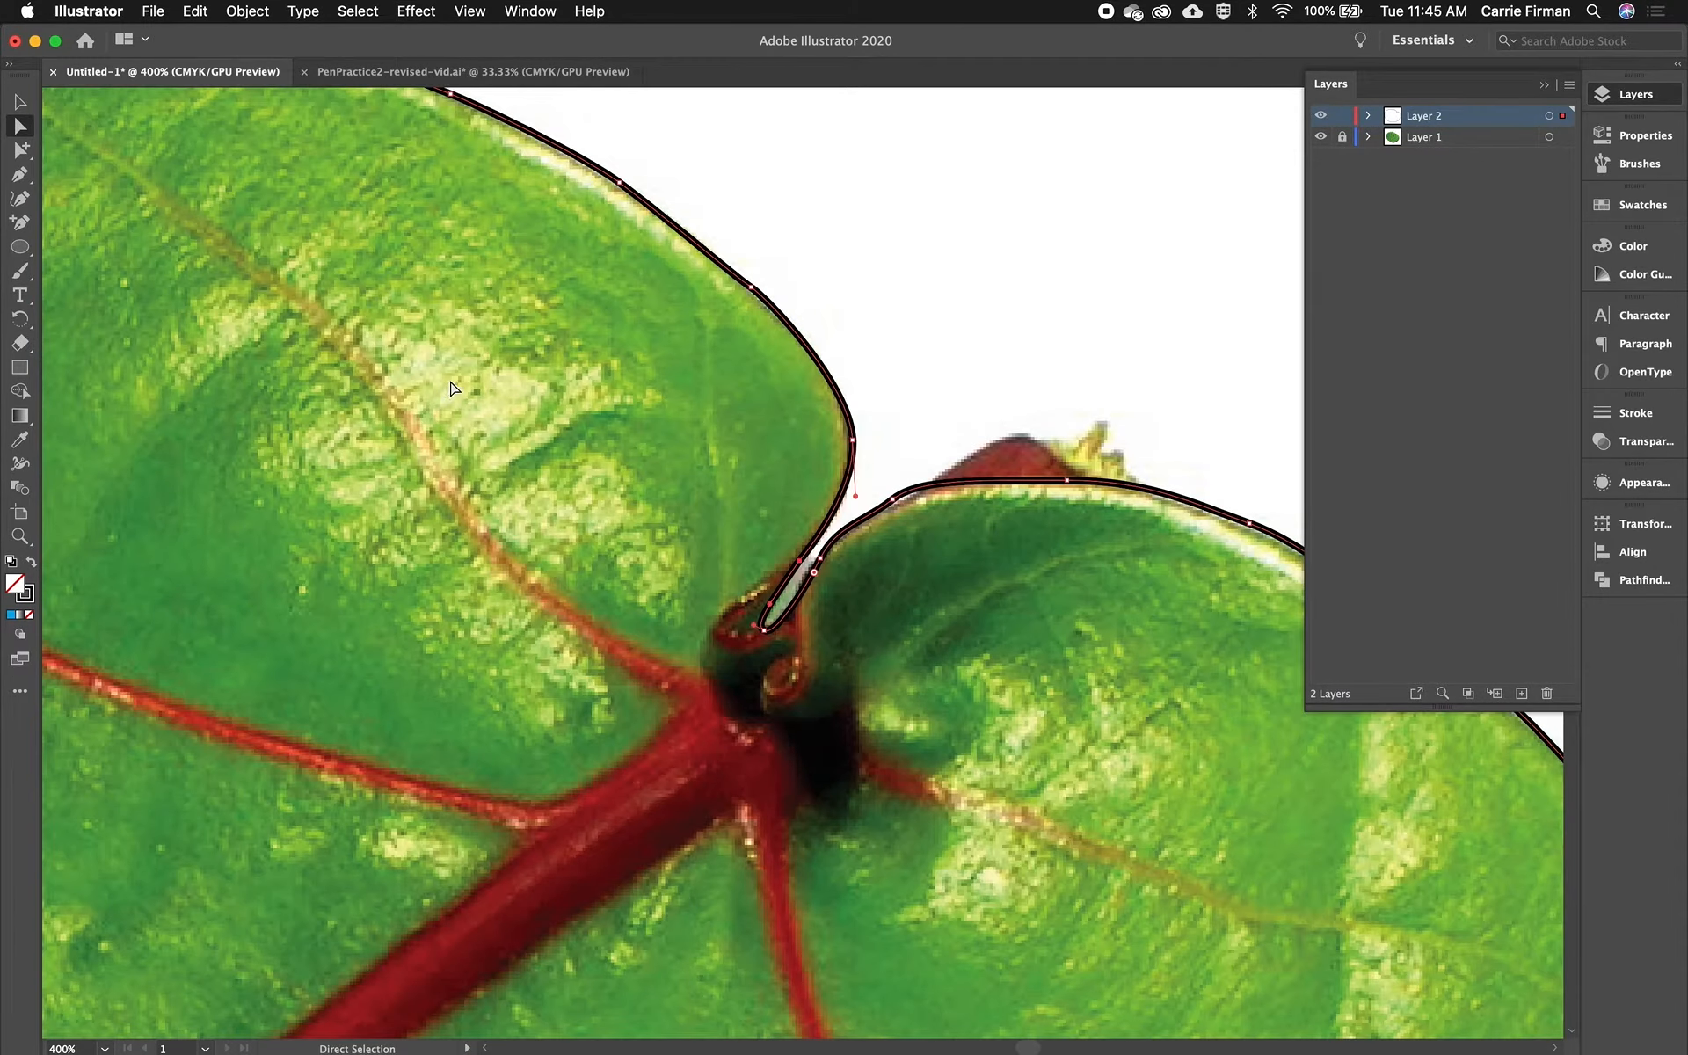
pyautogui.click(896, 506)
pyautogui.moveTo(895, 500); pyautogui.dragTo(907, 502)
pyautogui.moveTo(1145, 552); pyautogui.dragTo(850, 490)
# - Nudge anchor points along the right lobe's upper edge so the path follows the leaf outline
pyautogui.click(954, 464)
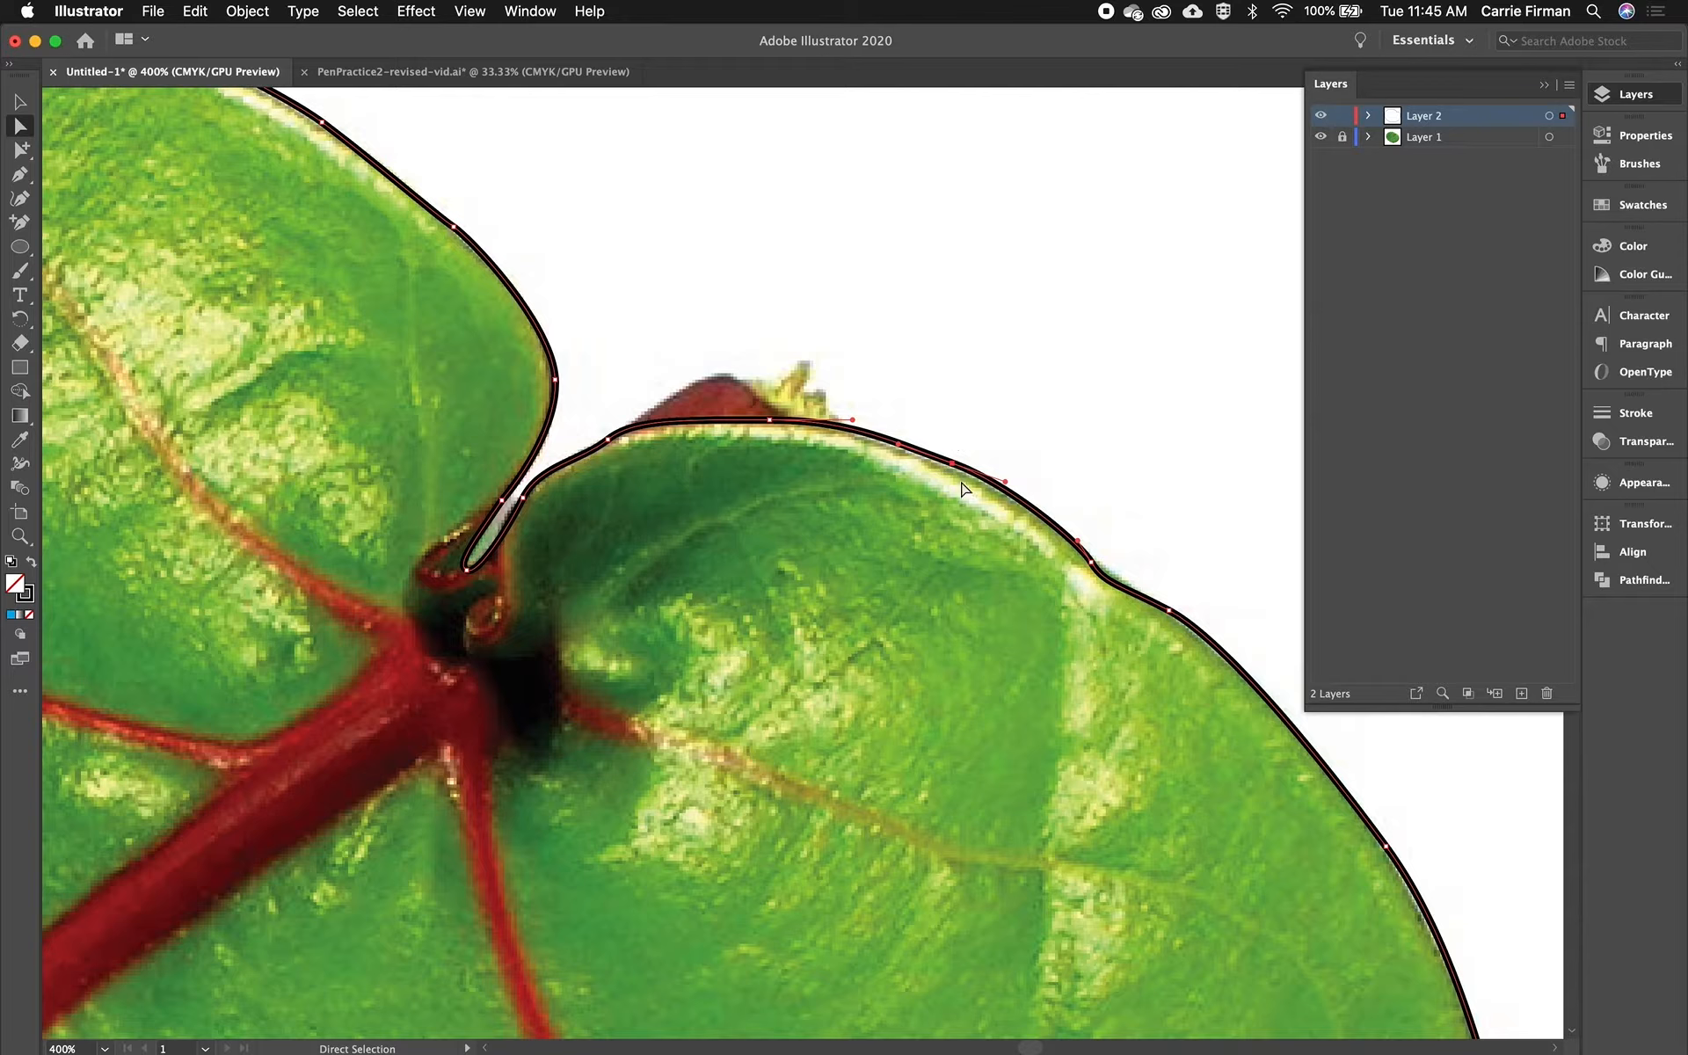
pyautogui.moveTo(952, 463); pyautogui.dragTo(951, 468)
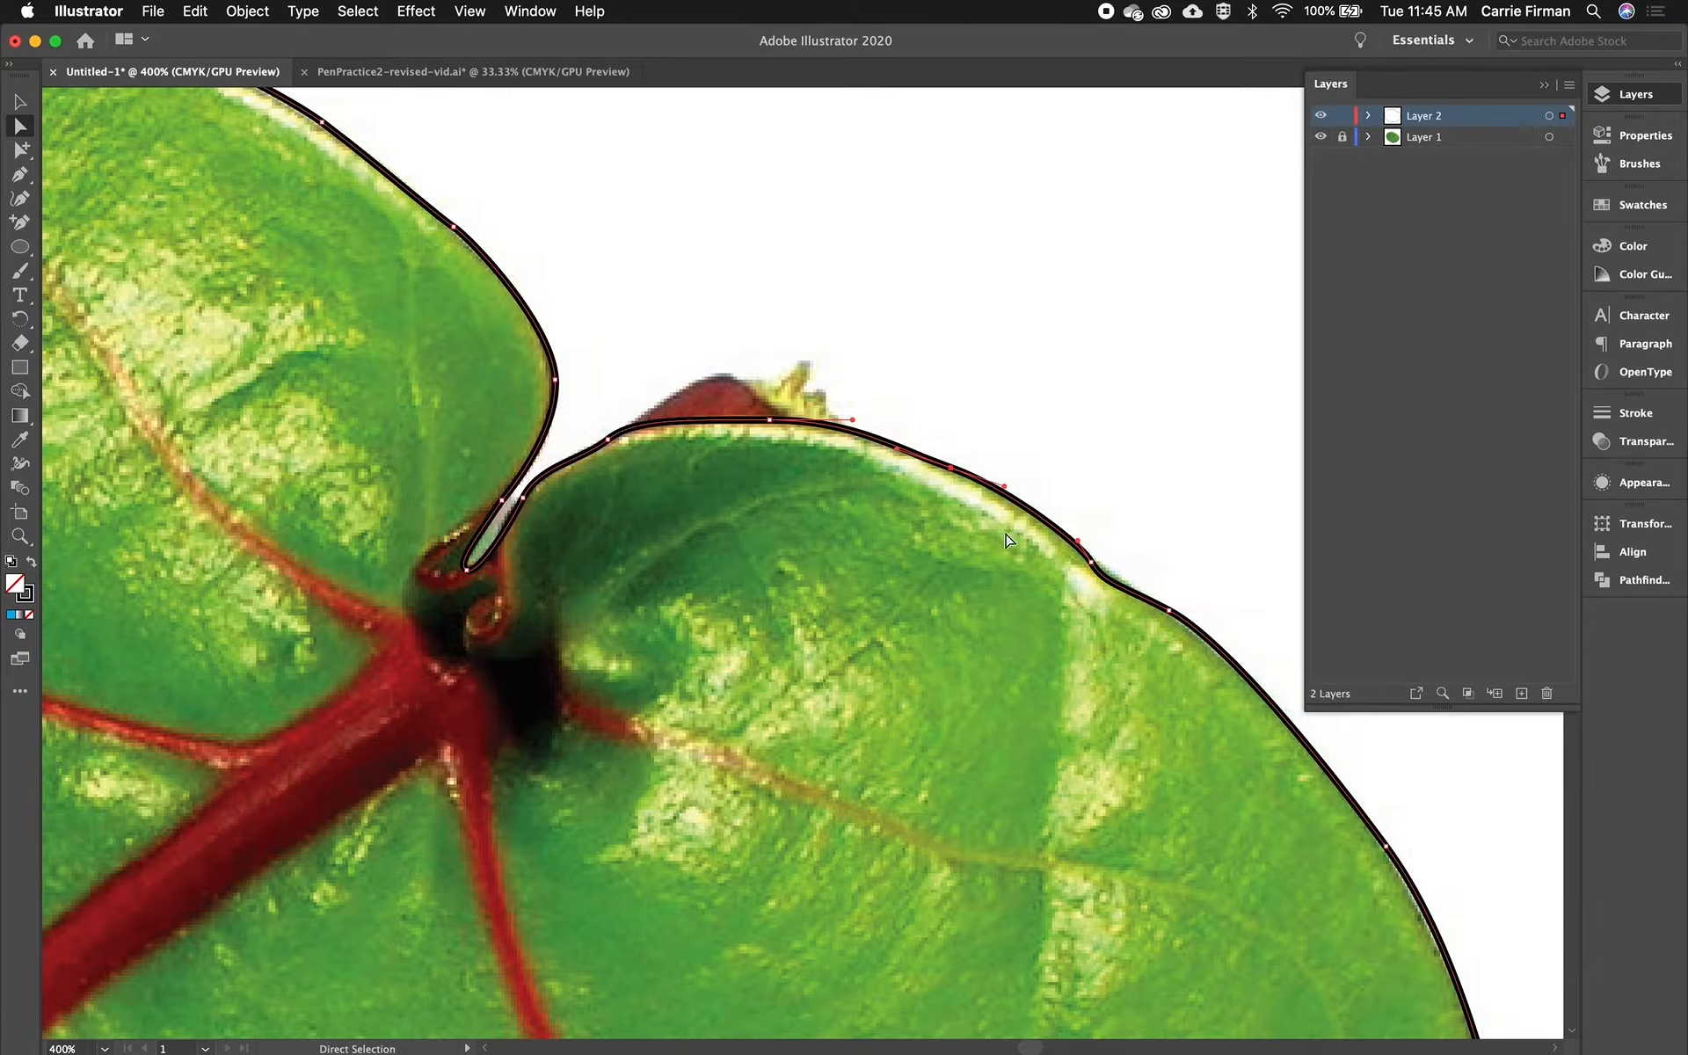
pyautogui.click(1090, 566)
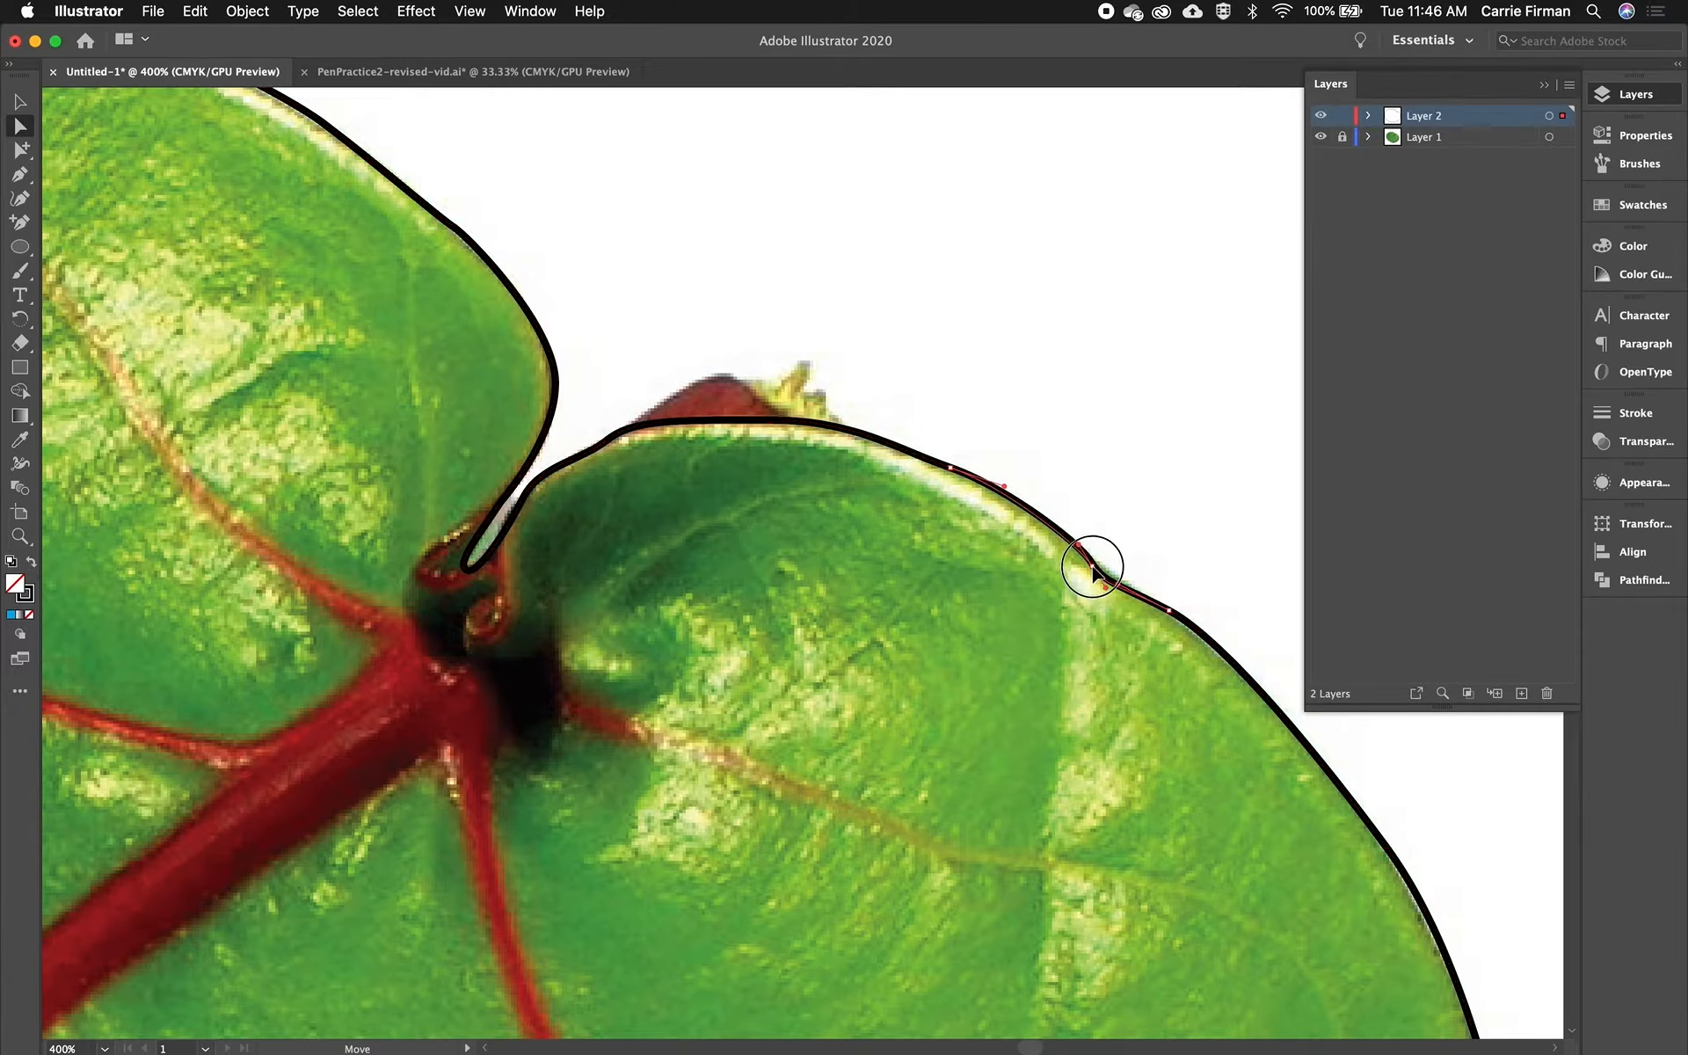
pyautogui.moveTo(1091, 566)
pyautogui.mouseDown()
pyautogui.moveTo(1106, 576)
pyautogui.moveTo(1081, 555)
pyautogui.mouseUp()
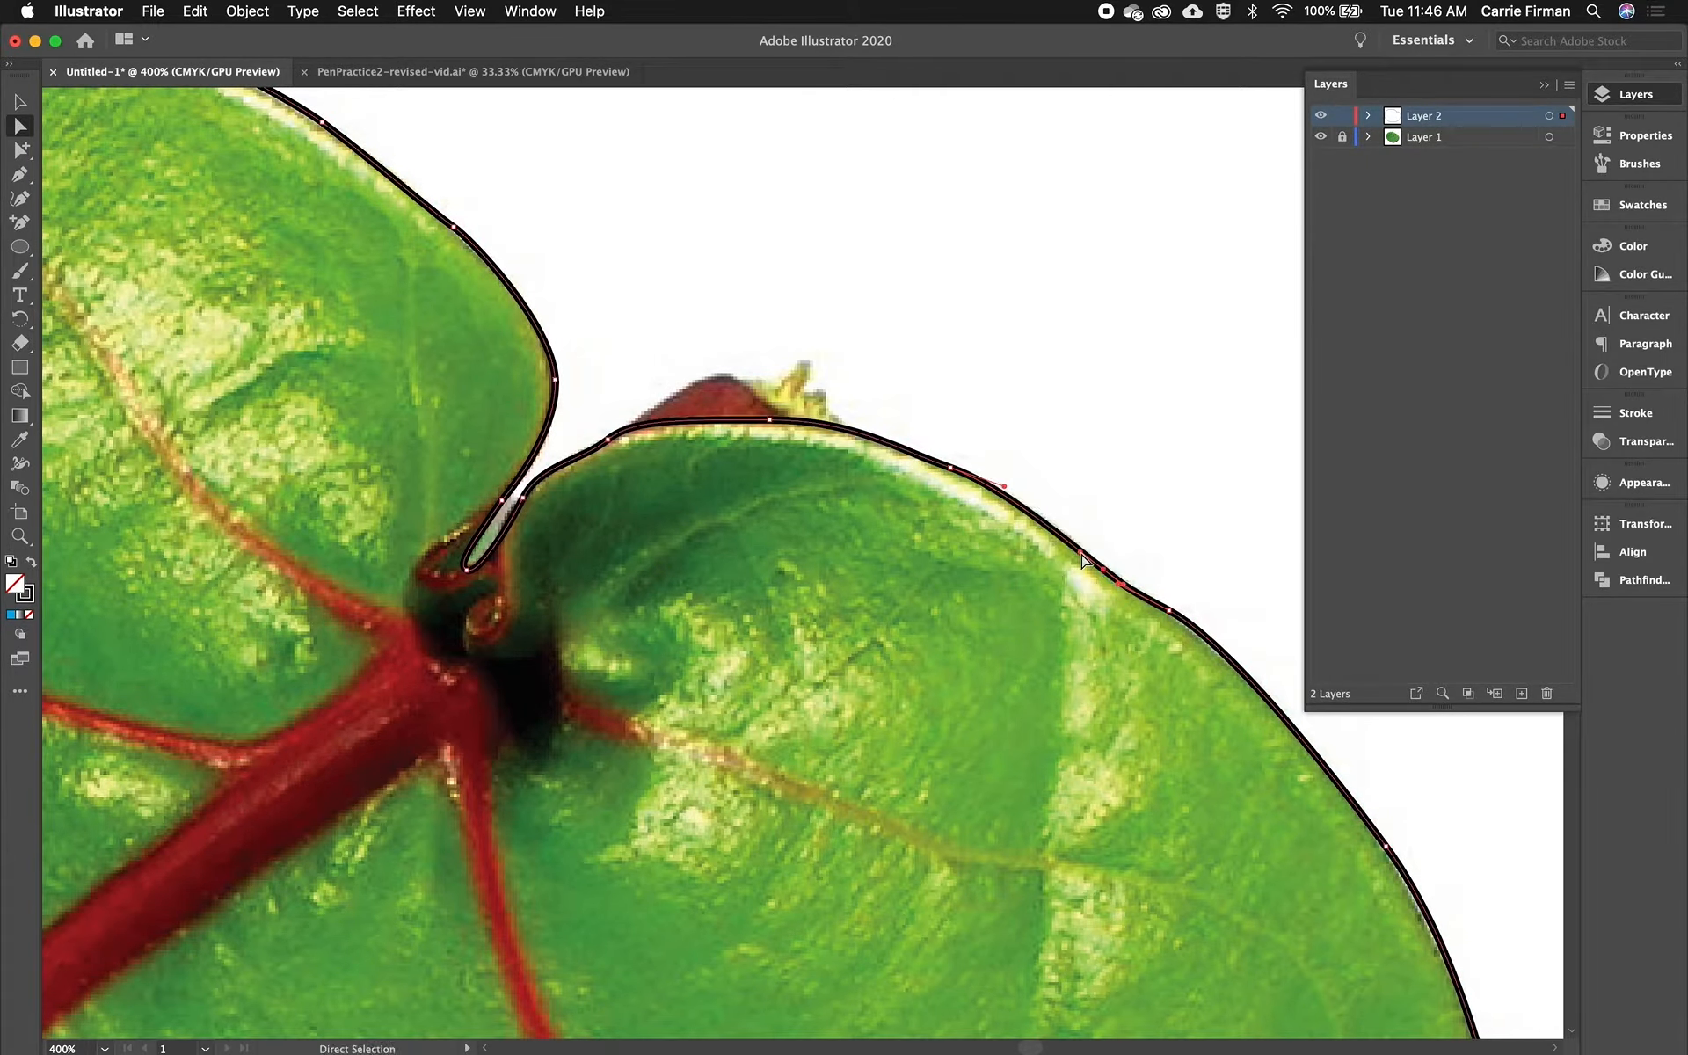
# - Reposition an anchor point on the right lobe's outer edge so the path hugs the leaf outline
pyautogui.moveTo(1183, 715); pyautogui.dragTo(742, 352)
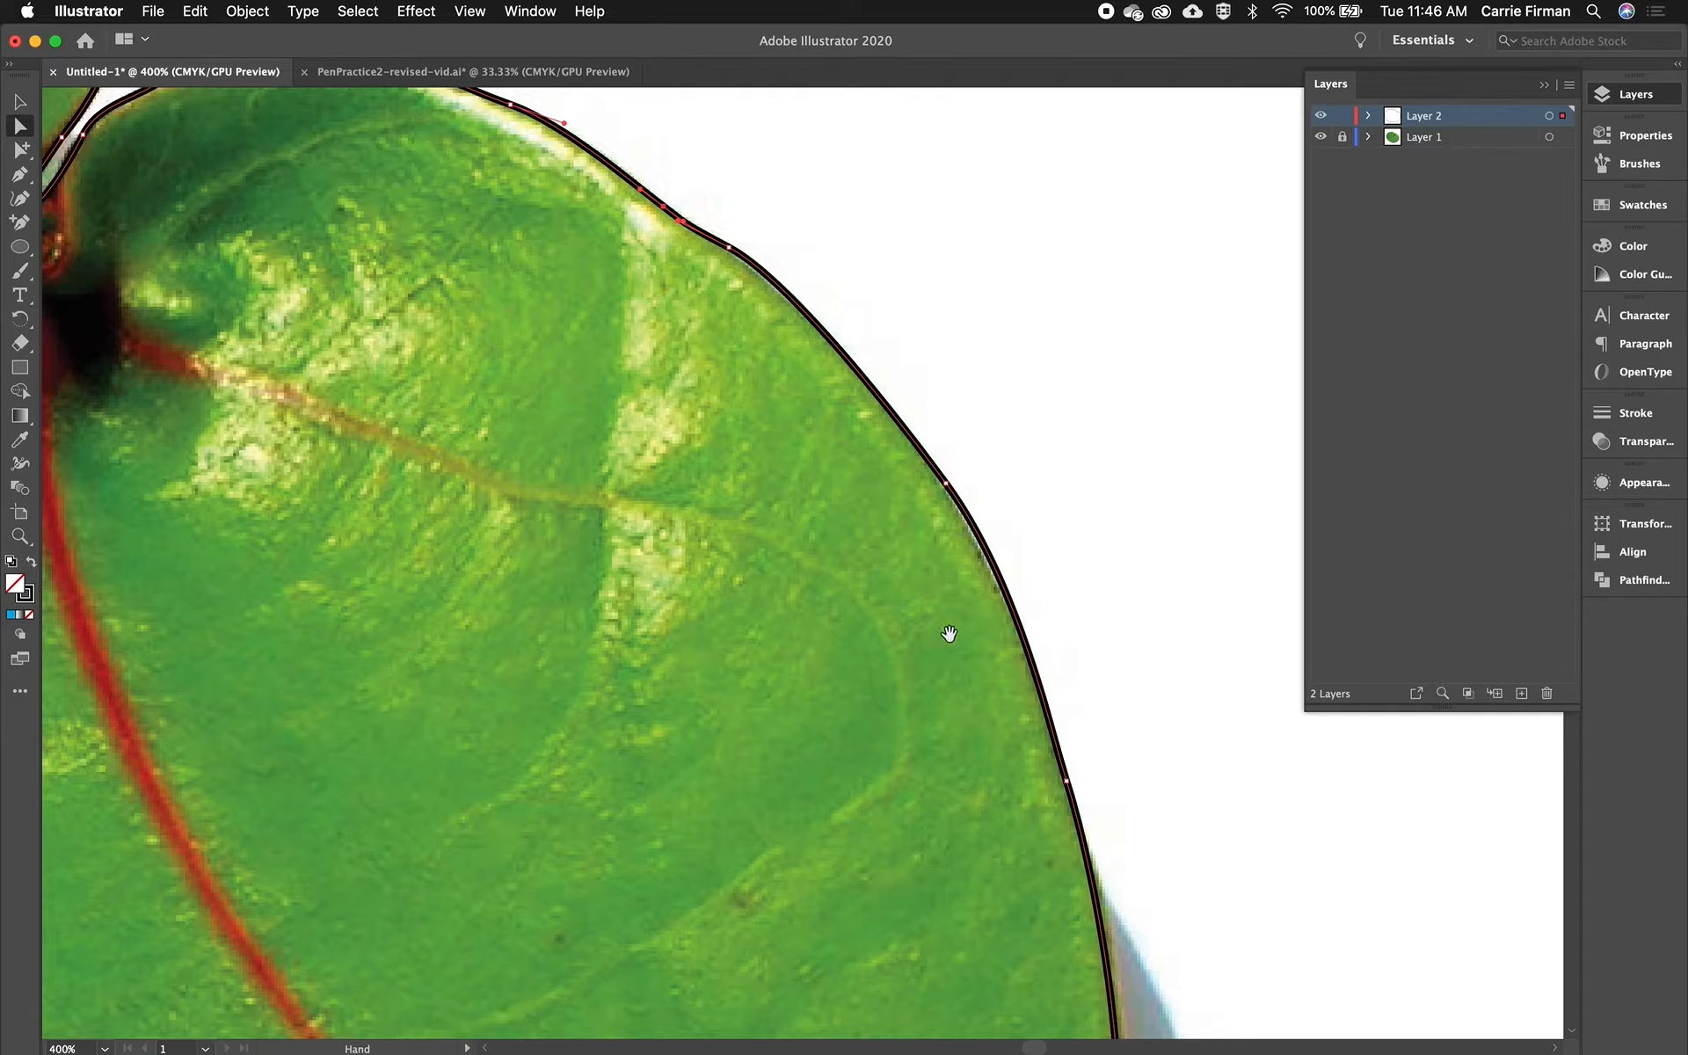
pyautogui.click(1009, 599)
pyautogui.moveTo(1022, 587); pyautogui.dragTo(1008, 583)
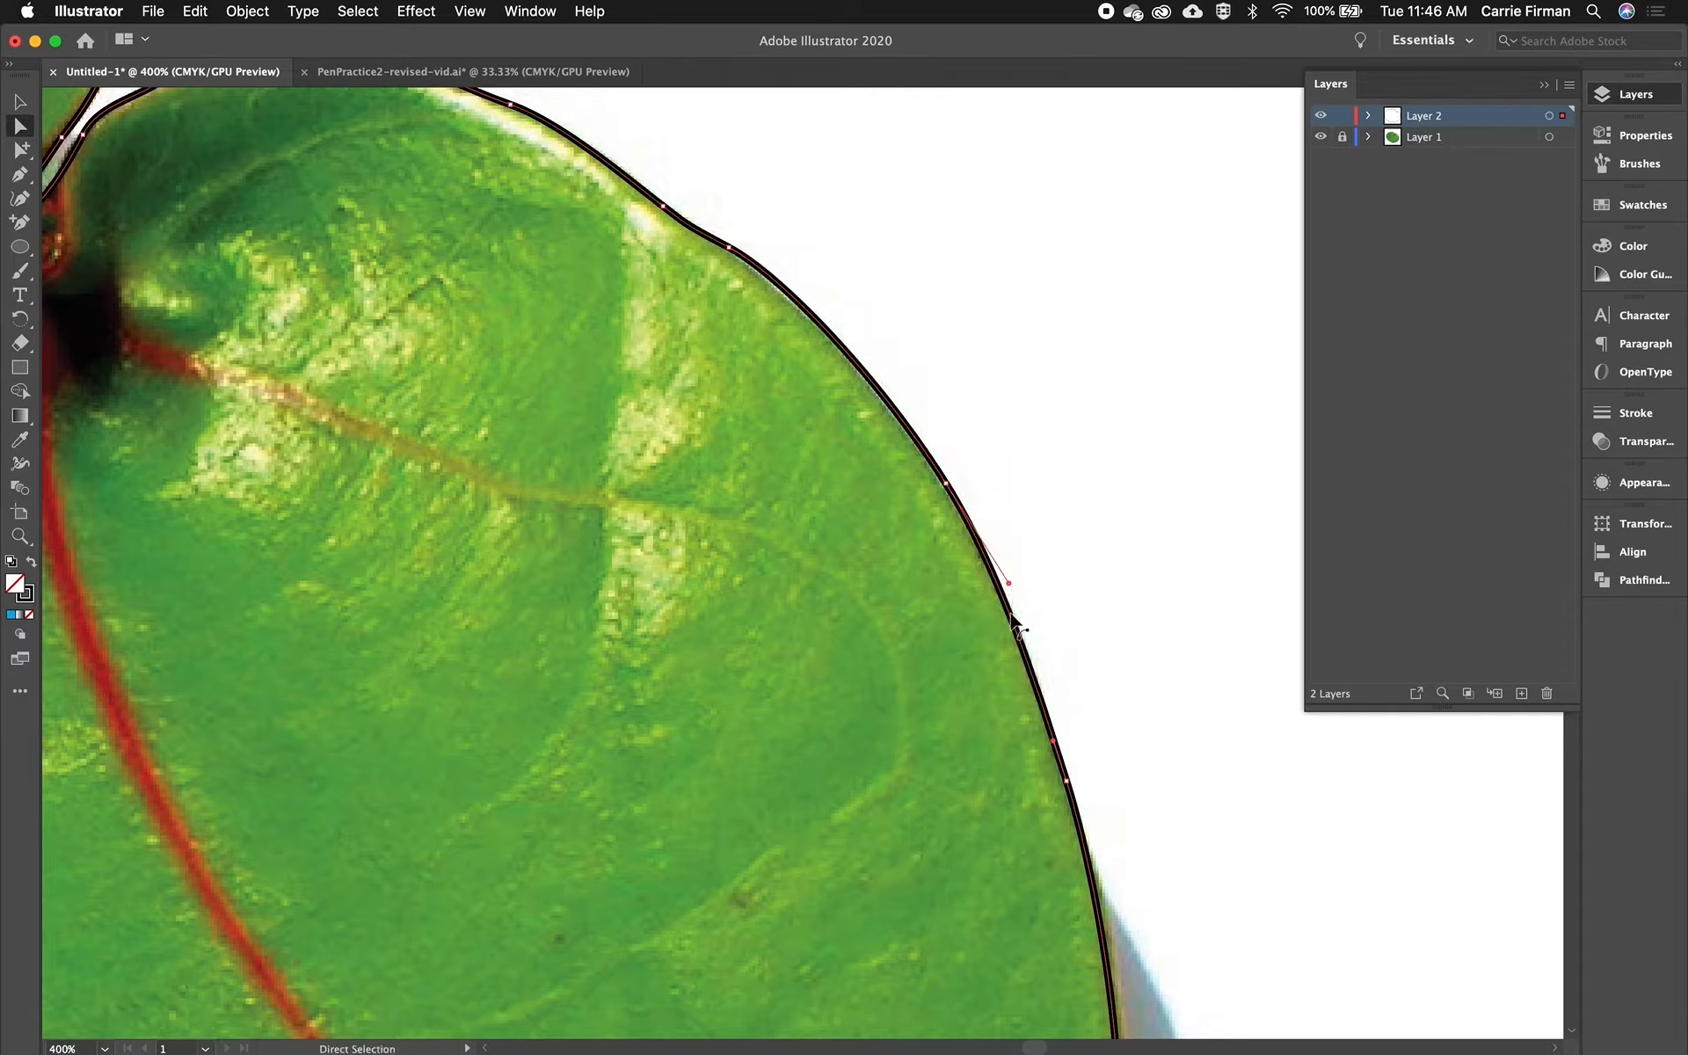
# - Adjust a direction handle lower on the right lobe's edge to tighten the curve against the leaf
pyautogui.moveTo(885, 784); pyautogui.dragTo(810, 347)
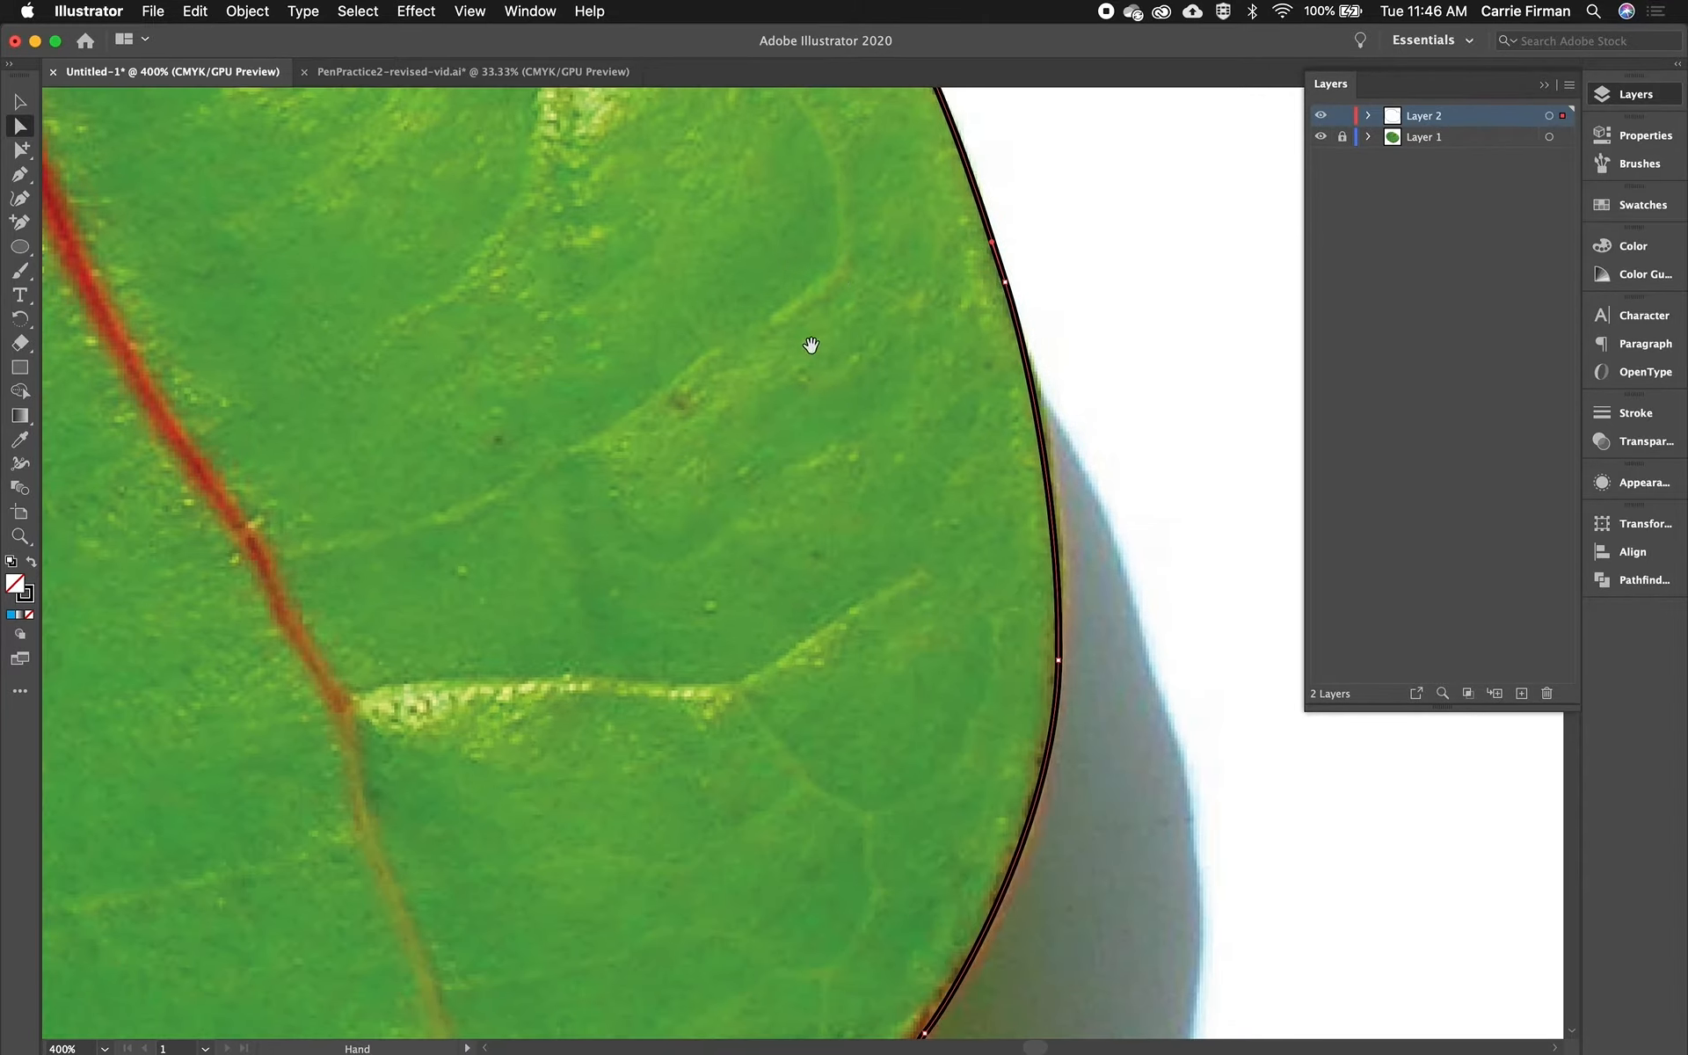
pyautogui.click(1057, 661)
pyautogui.moveTo(1061, 488); pyautogui.dragTo(1072, 477)
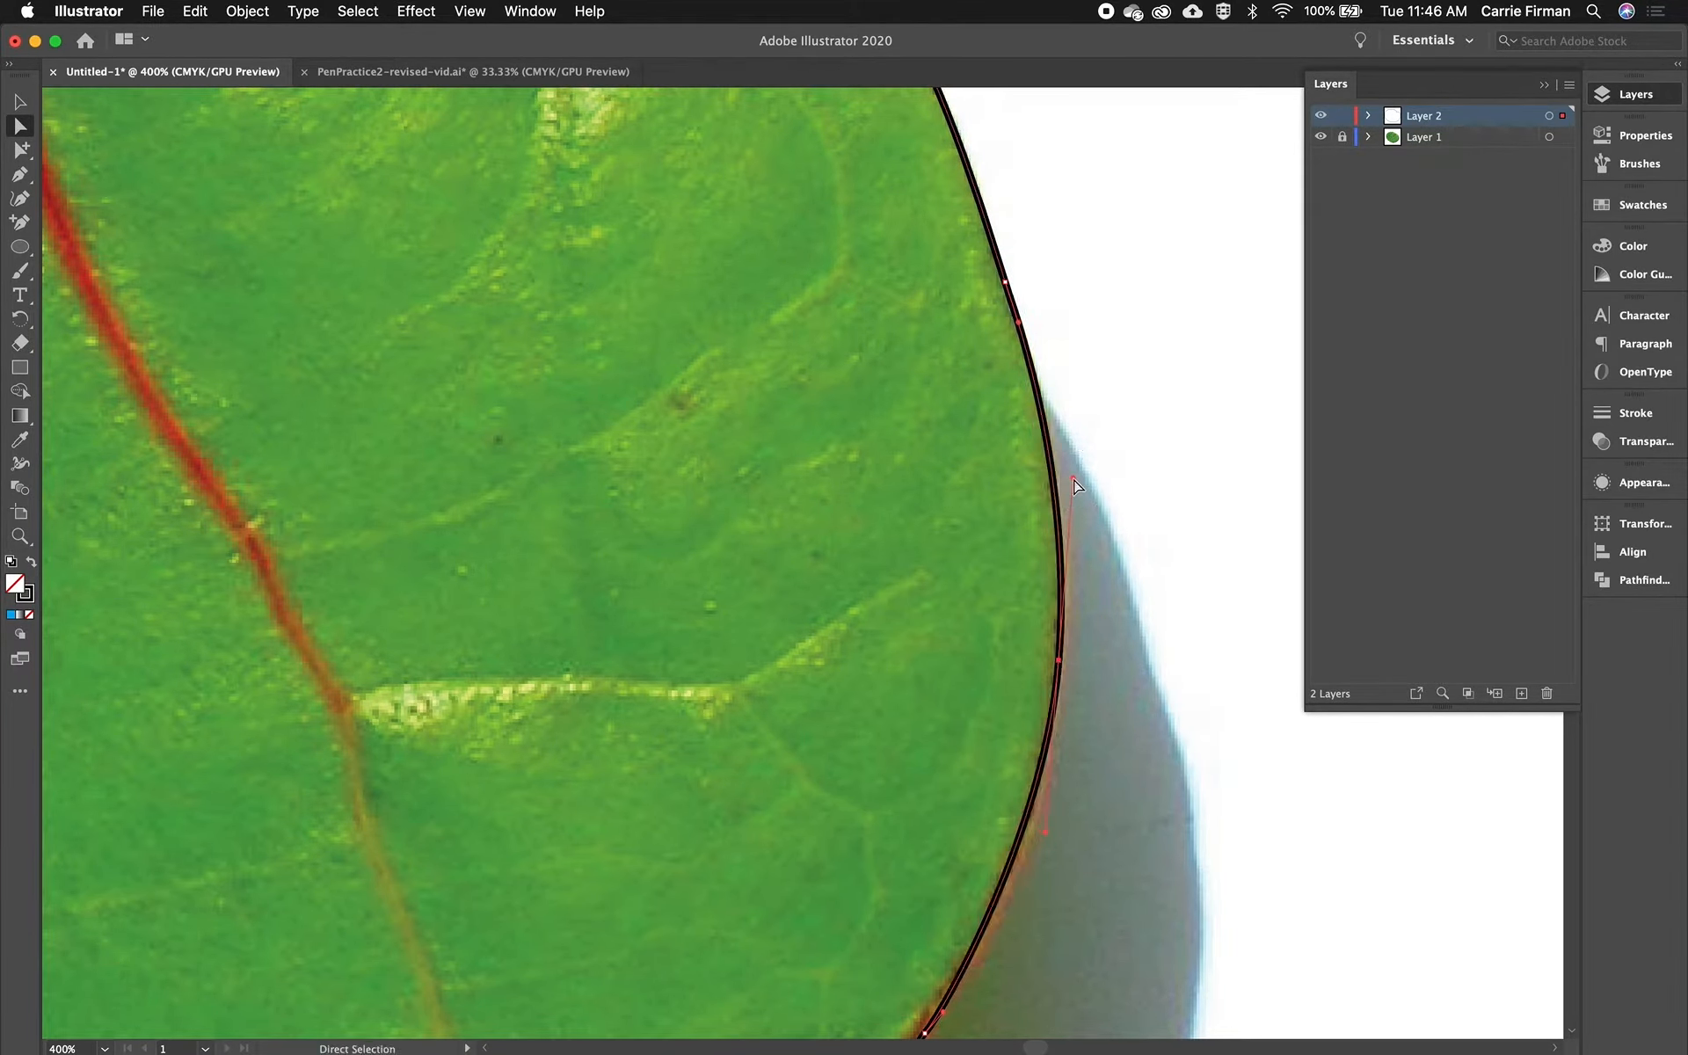
# - Tweak a handle and an anchor further down the right edge so the path follows the leaf
pyautogui.moveTo(912, 757); pyautogui.dragTo(852, 440)
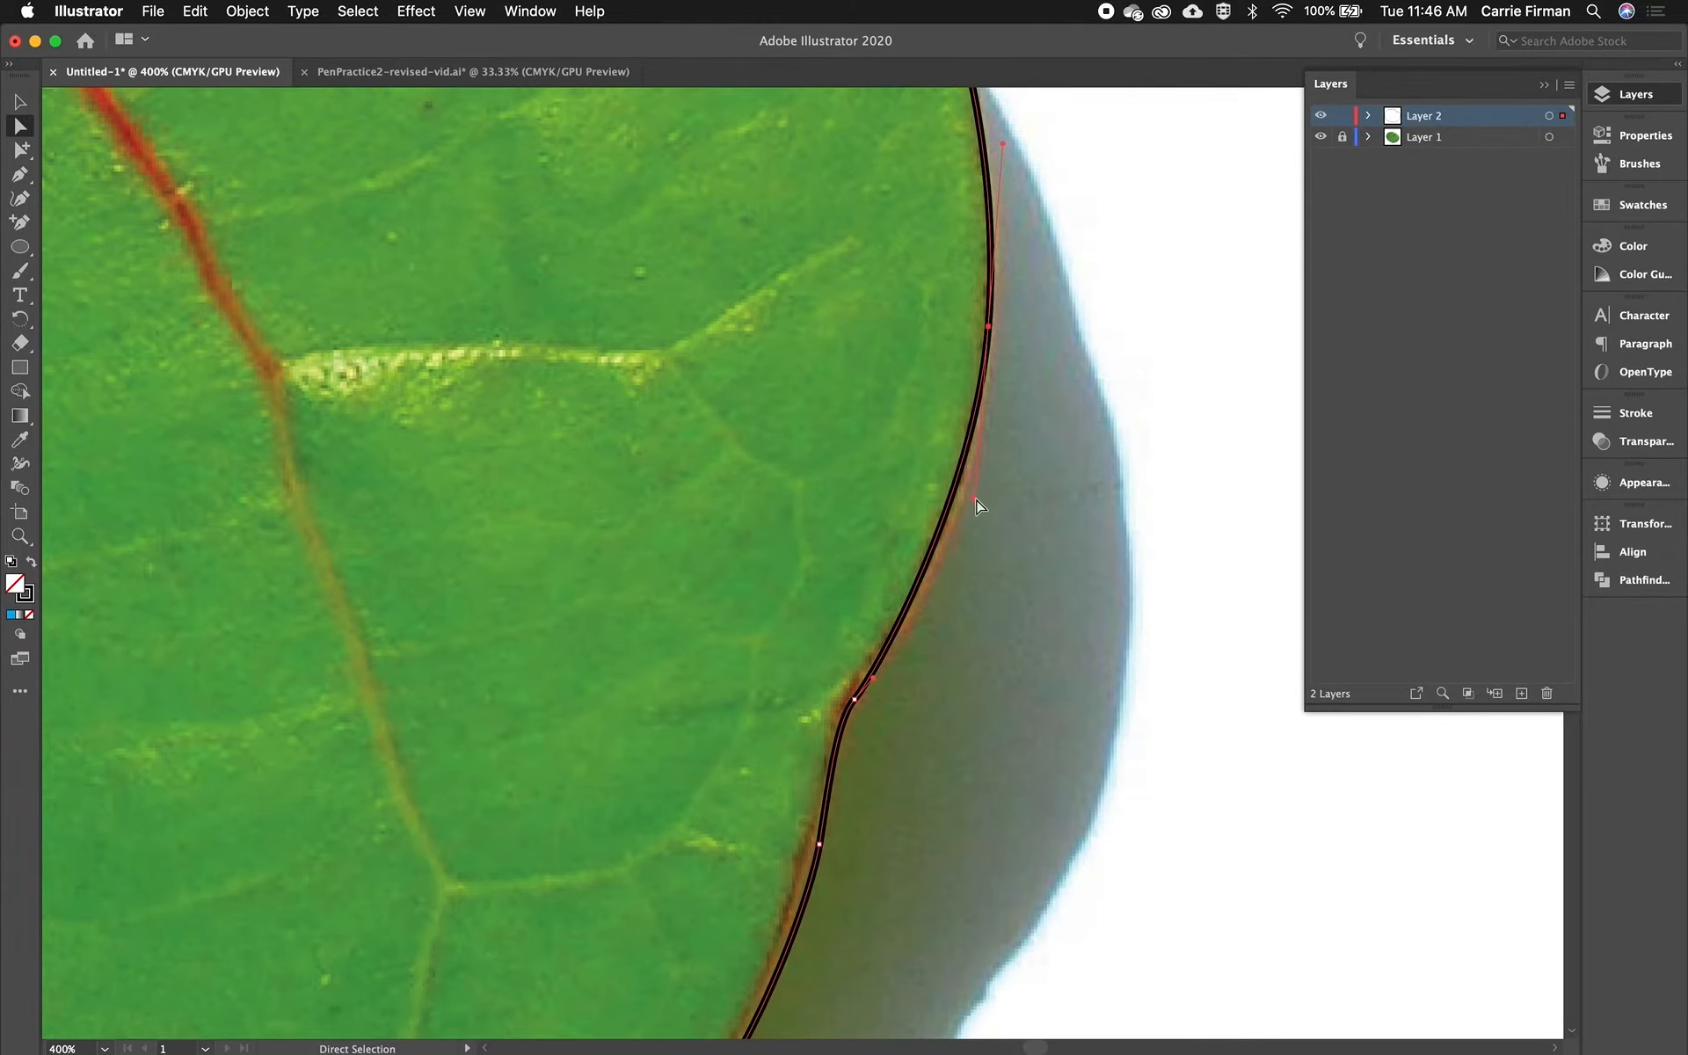
pyautogui.moveTo(980, 501); pyautogui.dragTo(978, 514)
pyautogui.moveTo(695, 773); pyautogui.dragTo(832, 338)
pyautogui.moveTo(974, 385); pyautogui.dragTo(972, 394)
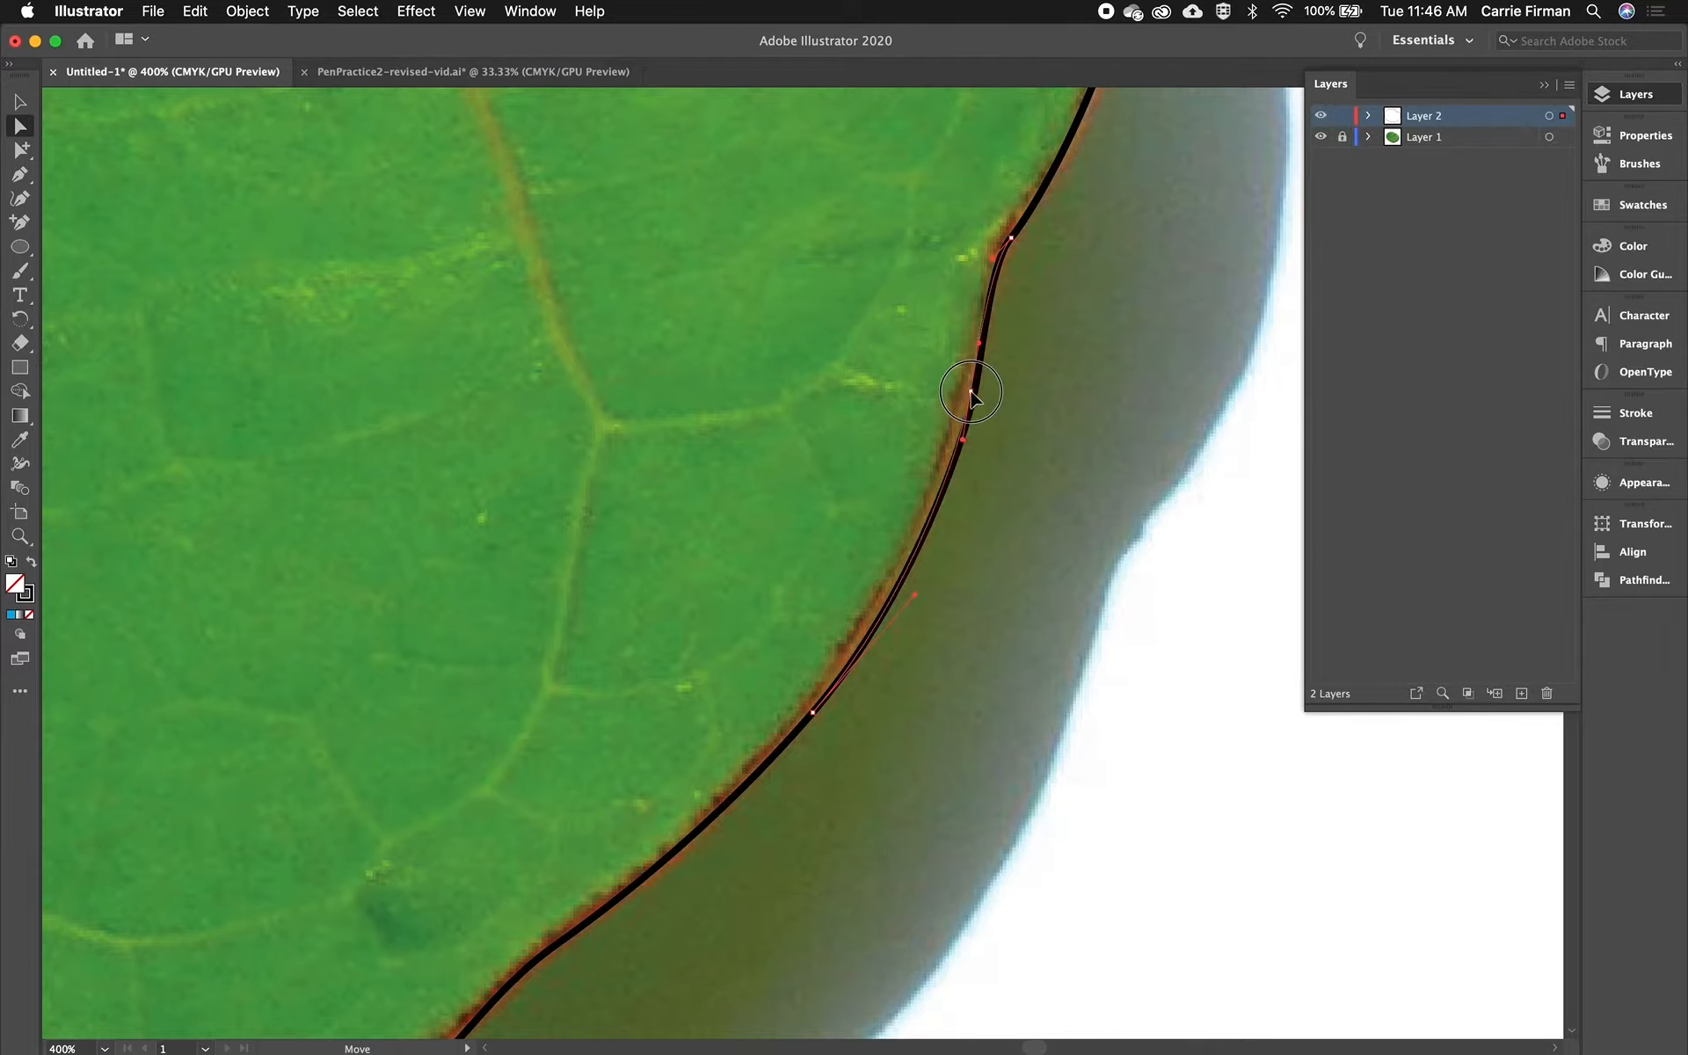
# - Shift an anchor point along the leaf's lower-left edge so the path sits on the outline
pyautogui.press('space')
pyautogui.moveTo(660, 720); pyautogui.dragTo(788, 286)
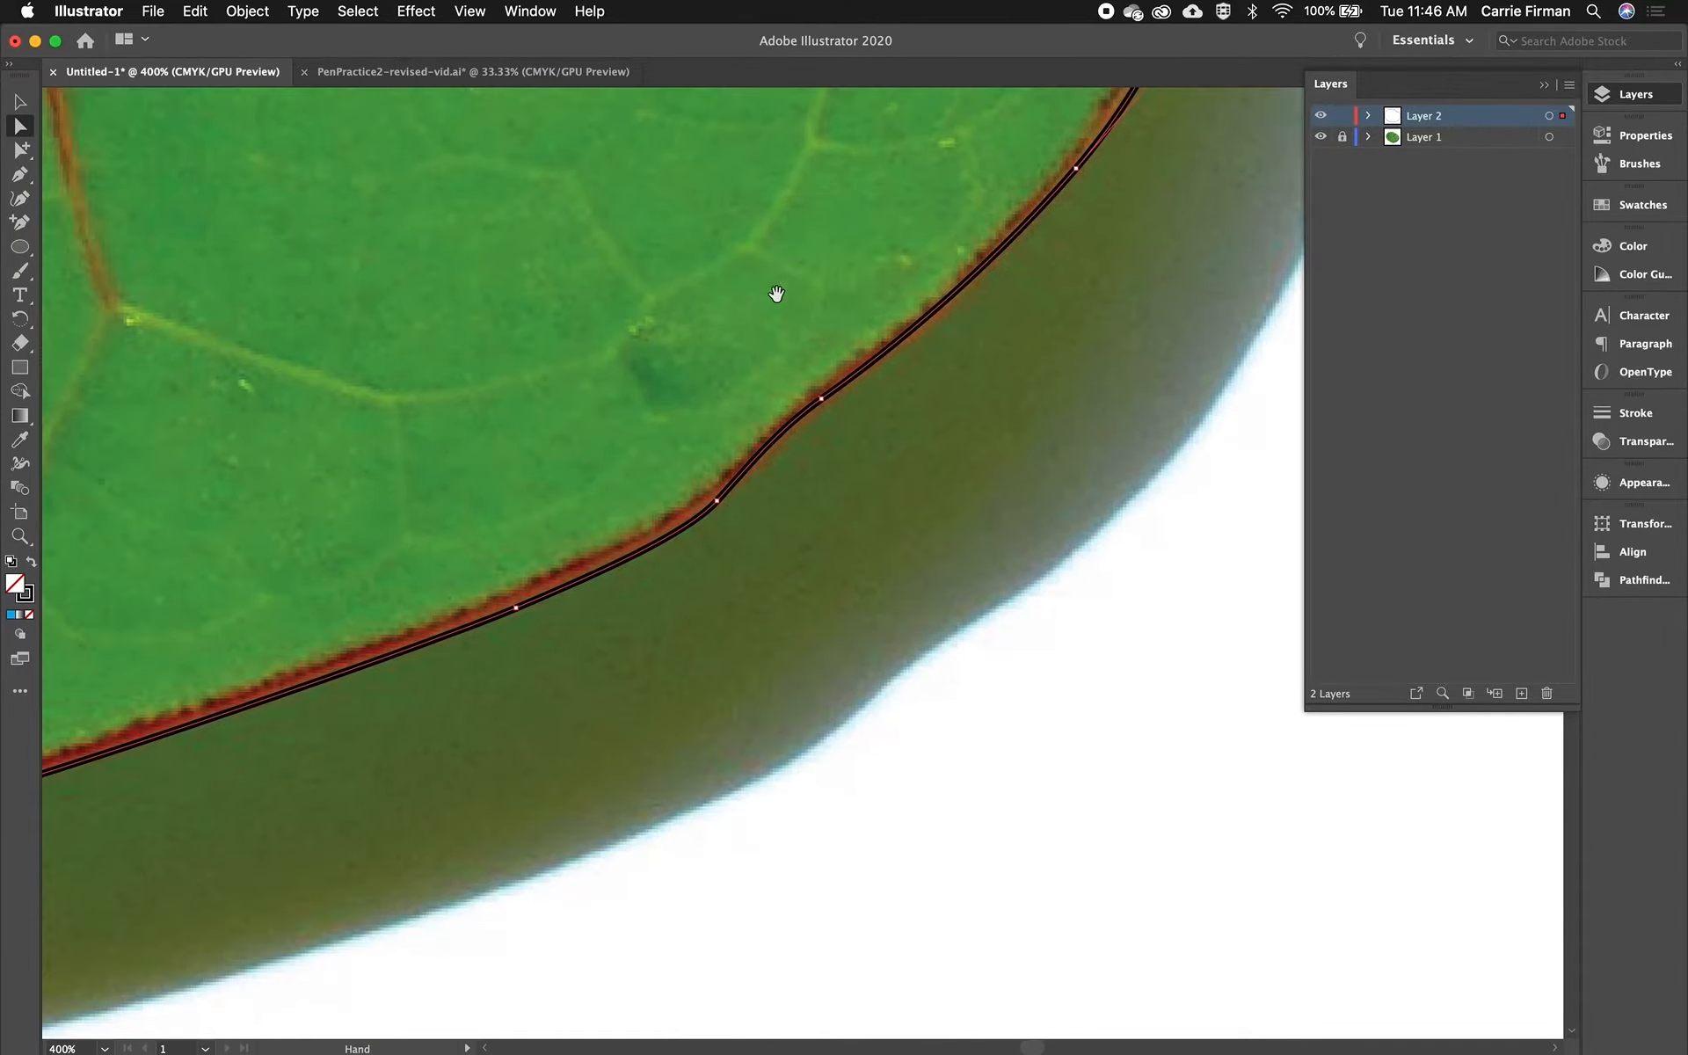
pyautogui.moveTo(327, 561); pyautogui.dragTo(1205, 433)
pyautogui.moveTo(320, 451); pyautogui.dragTo(1236, 553)
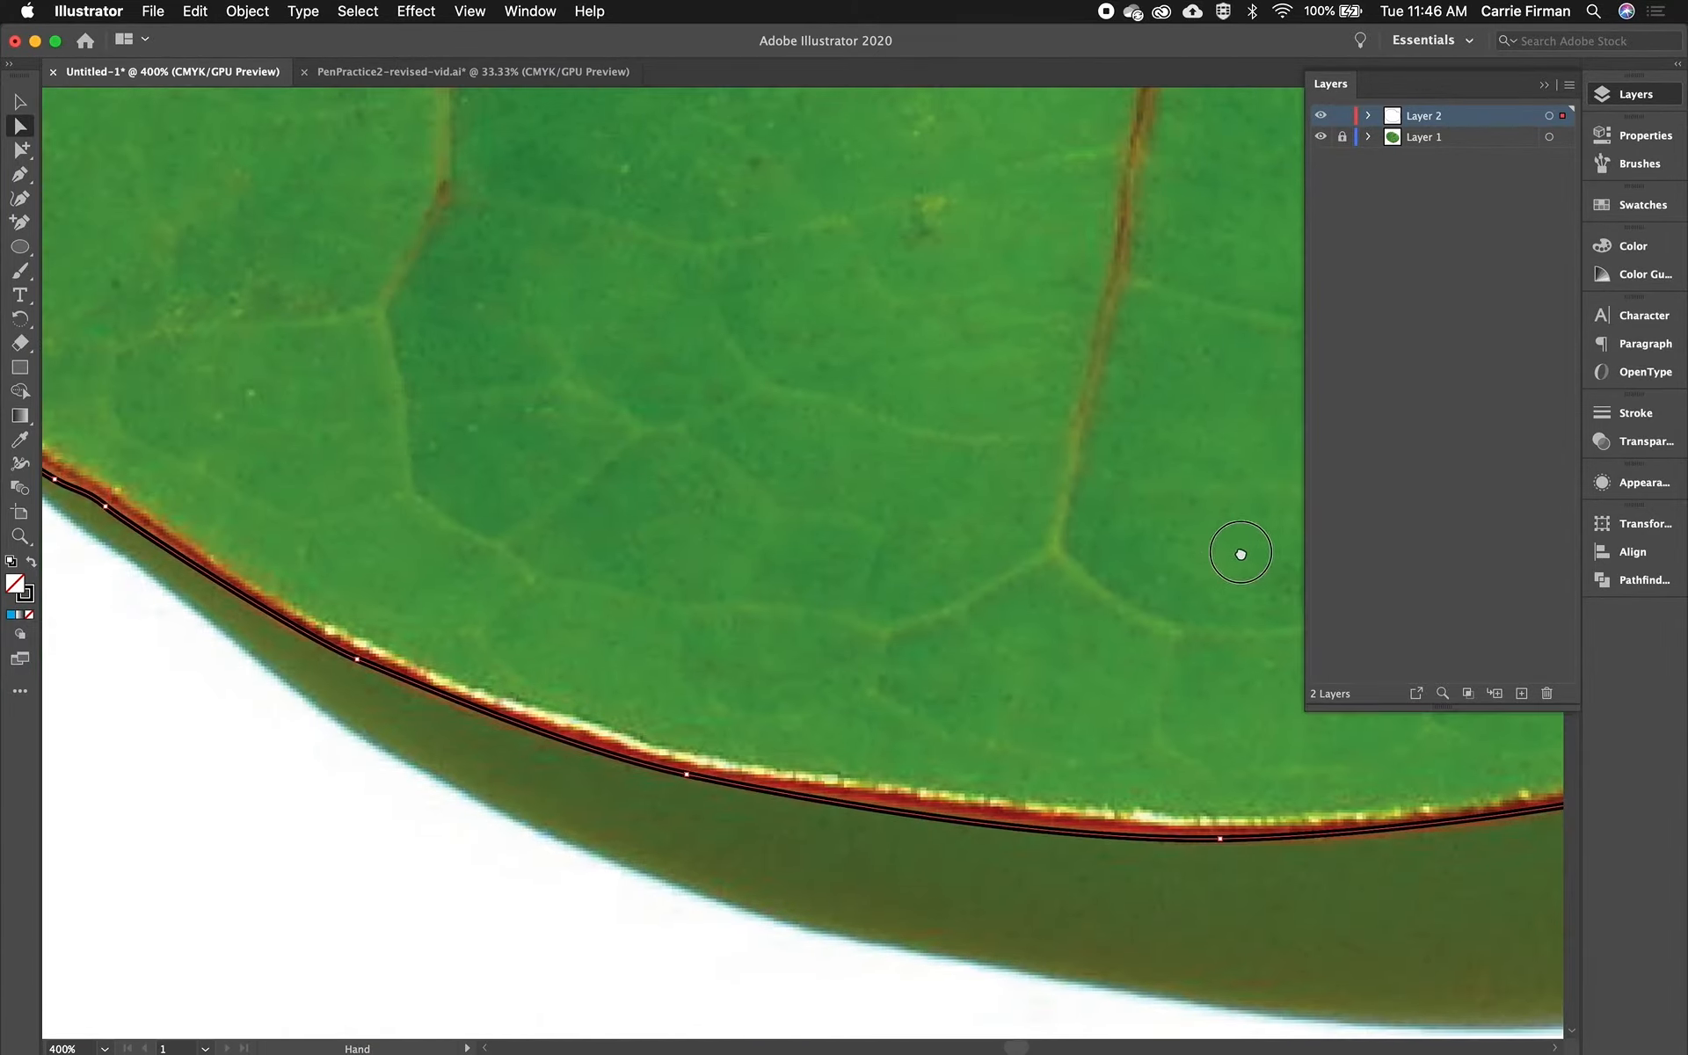
pyautogui.moveTo(319, 354); pyautogui.dragTo(1093, 670)
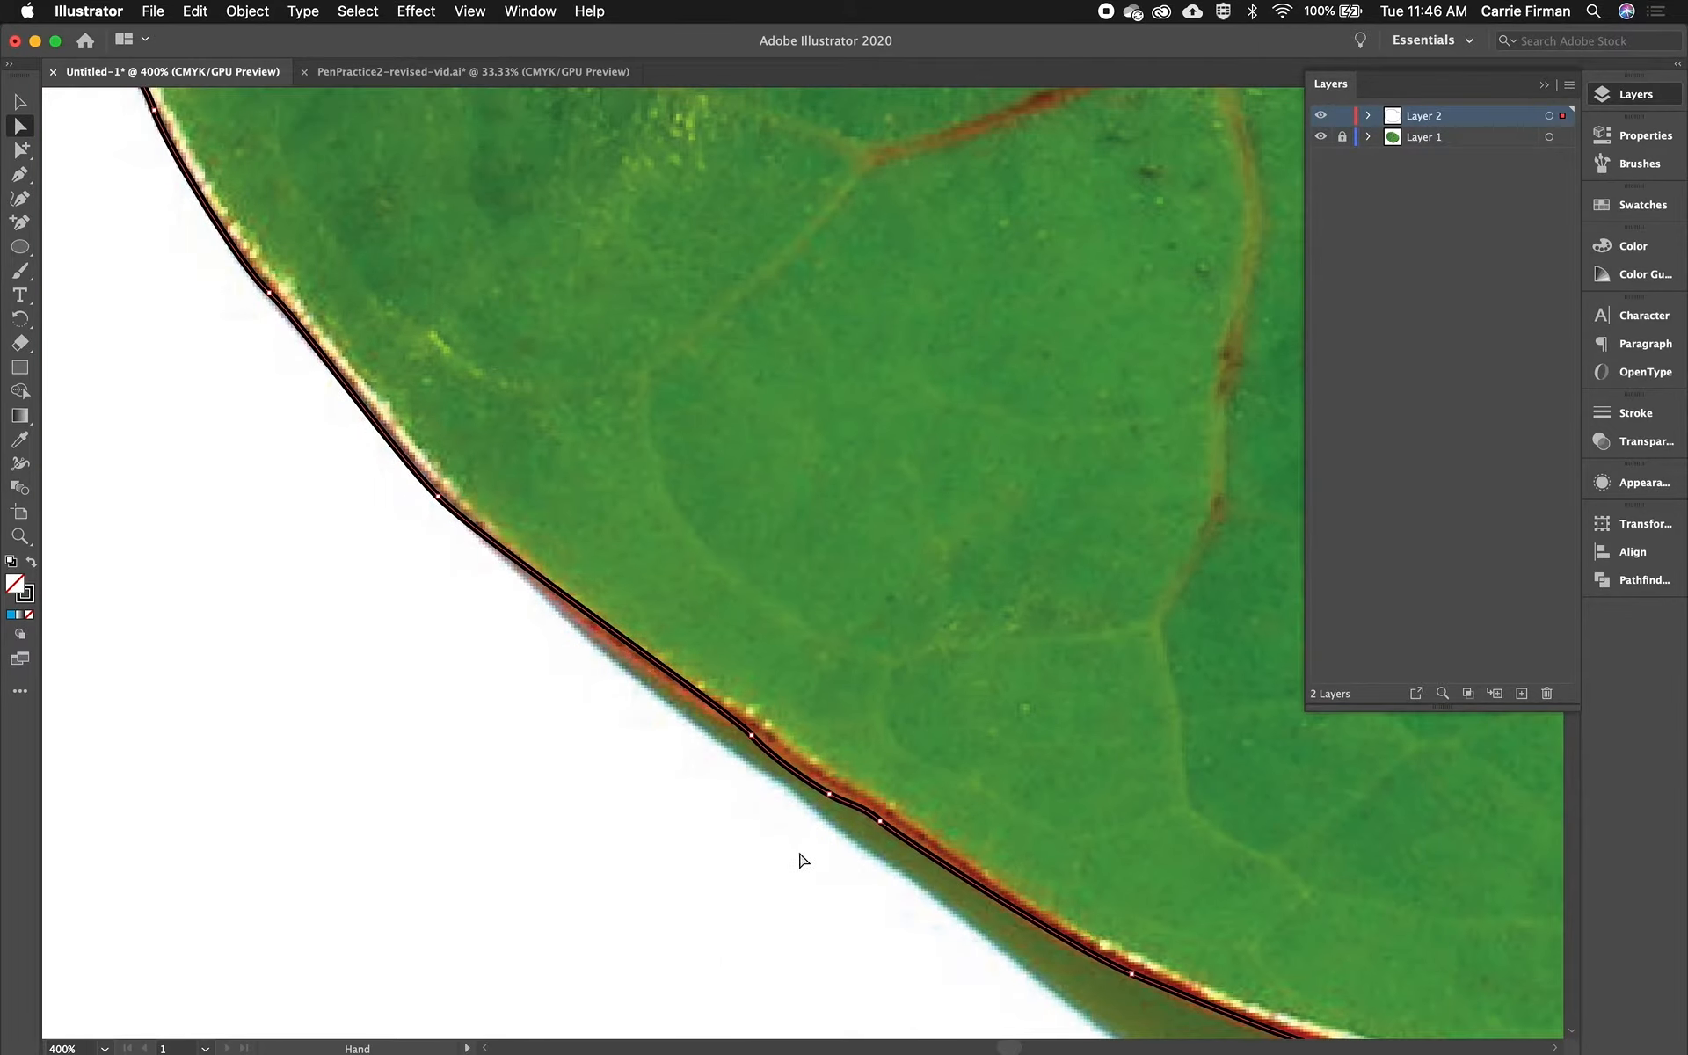
pyautogui.click(831, 795)
pyautogui.click(754, 741)
pyautogui.moveTo(753, 741); pyautogui.dragTo(743, 731)
pyautogui.click(724, 724)
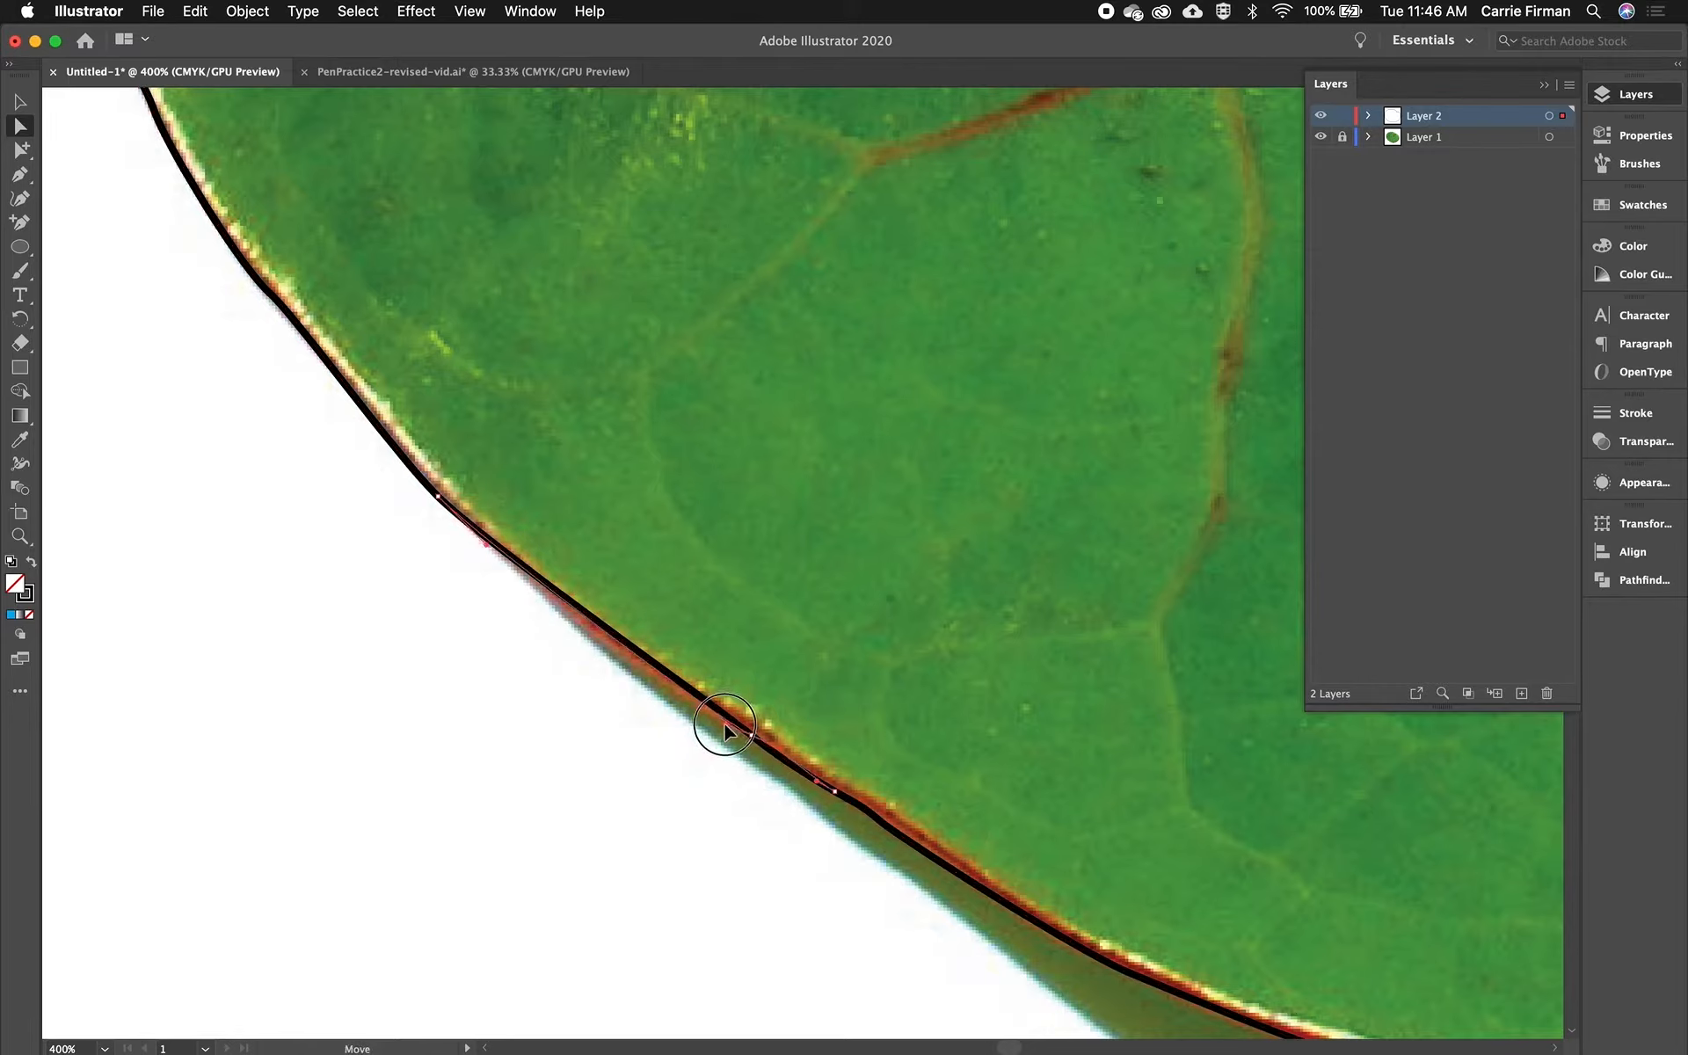
pyautogui.click(754, 737)
pyautogui.moveTo(756, 741); pyautogui.dragTo(717, 720)
# - Nudge a handle and an anchor on the leaf's left edge to match the outline
pyautogui.press('space')
pyautogui.moveTo(952, 847); pyautogui.dragTo(1058, 922)
pyautogui.moveTo(490, 352); pyautogui.dragTo(754, 817)
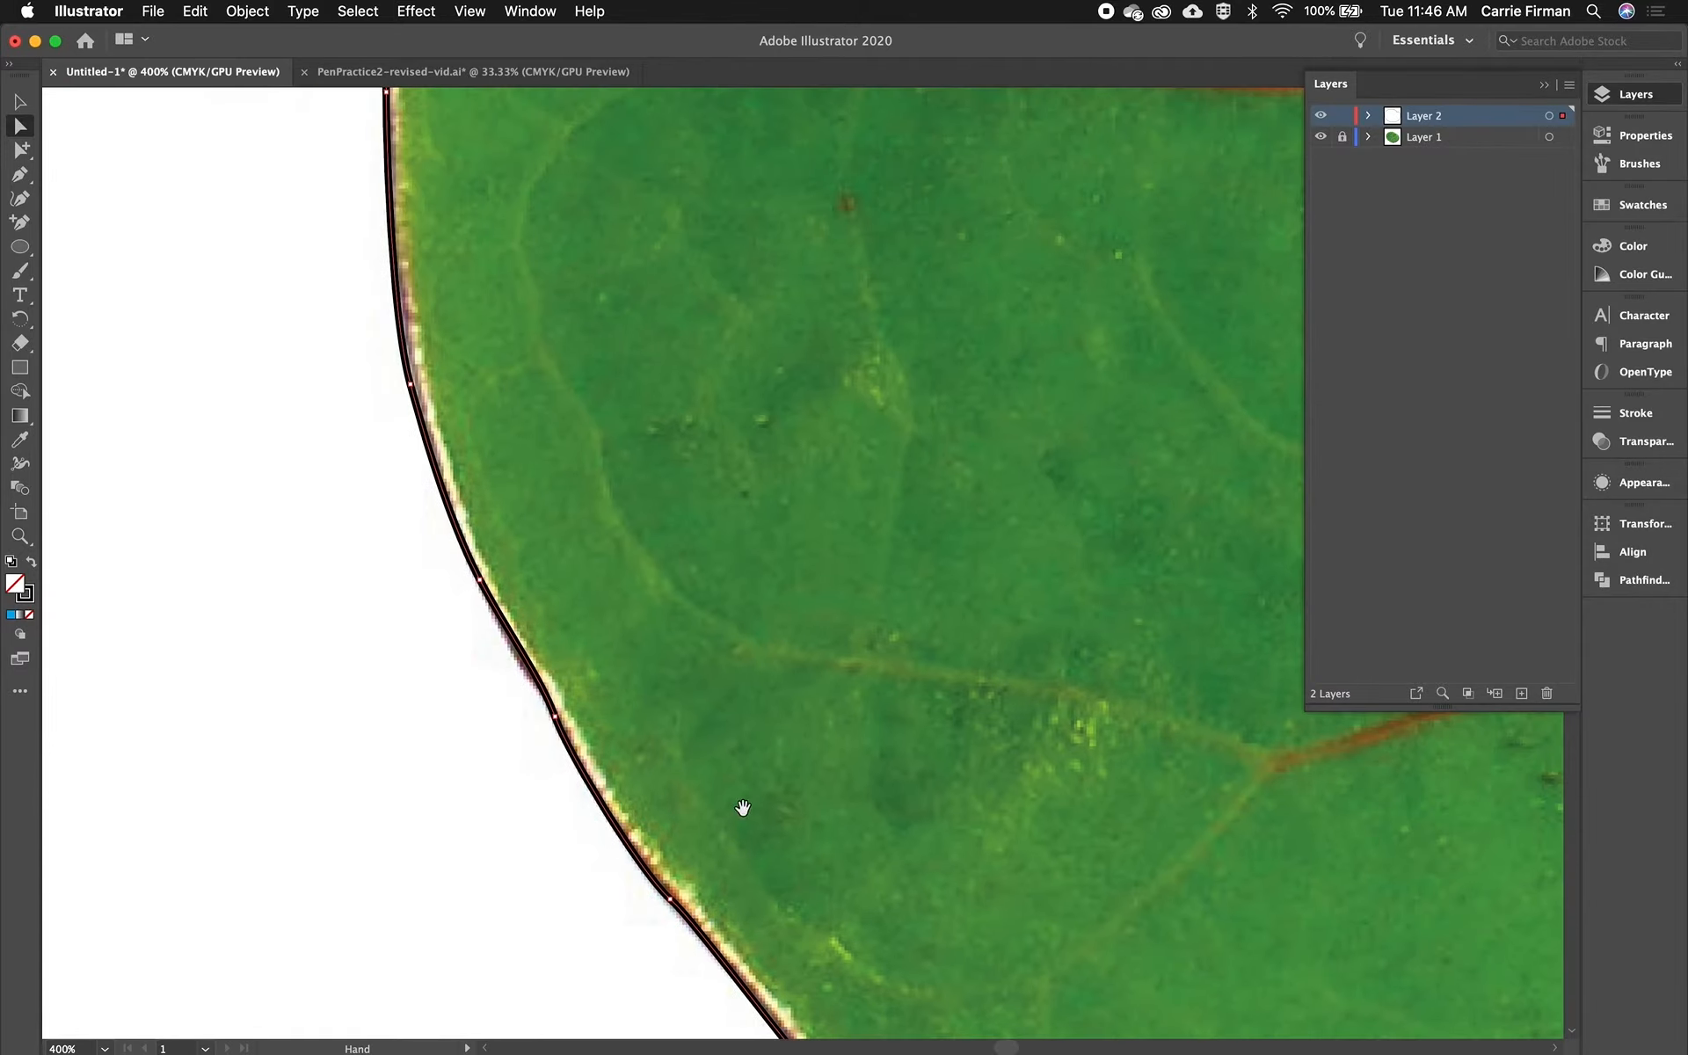
pyautogui.moveTo(580, 238); pyautogui.dragTo(493, 682)
pyautogui.press('space')
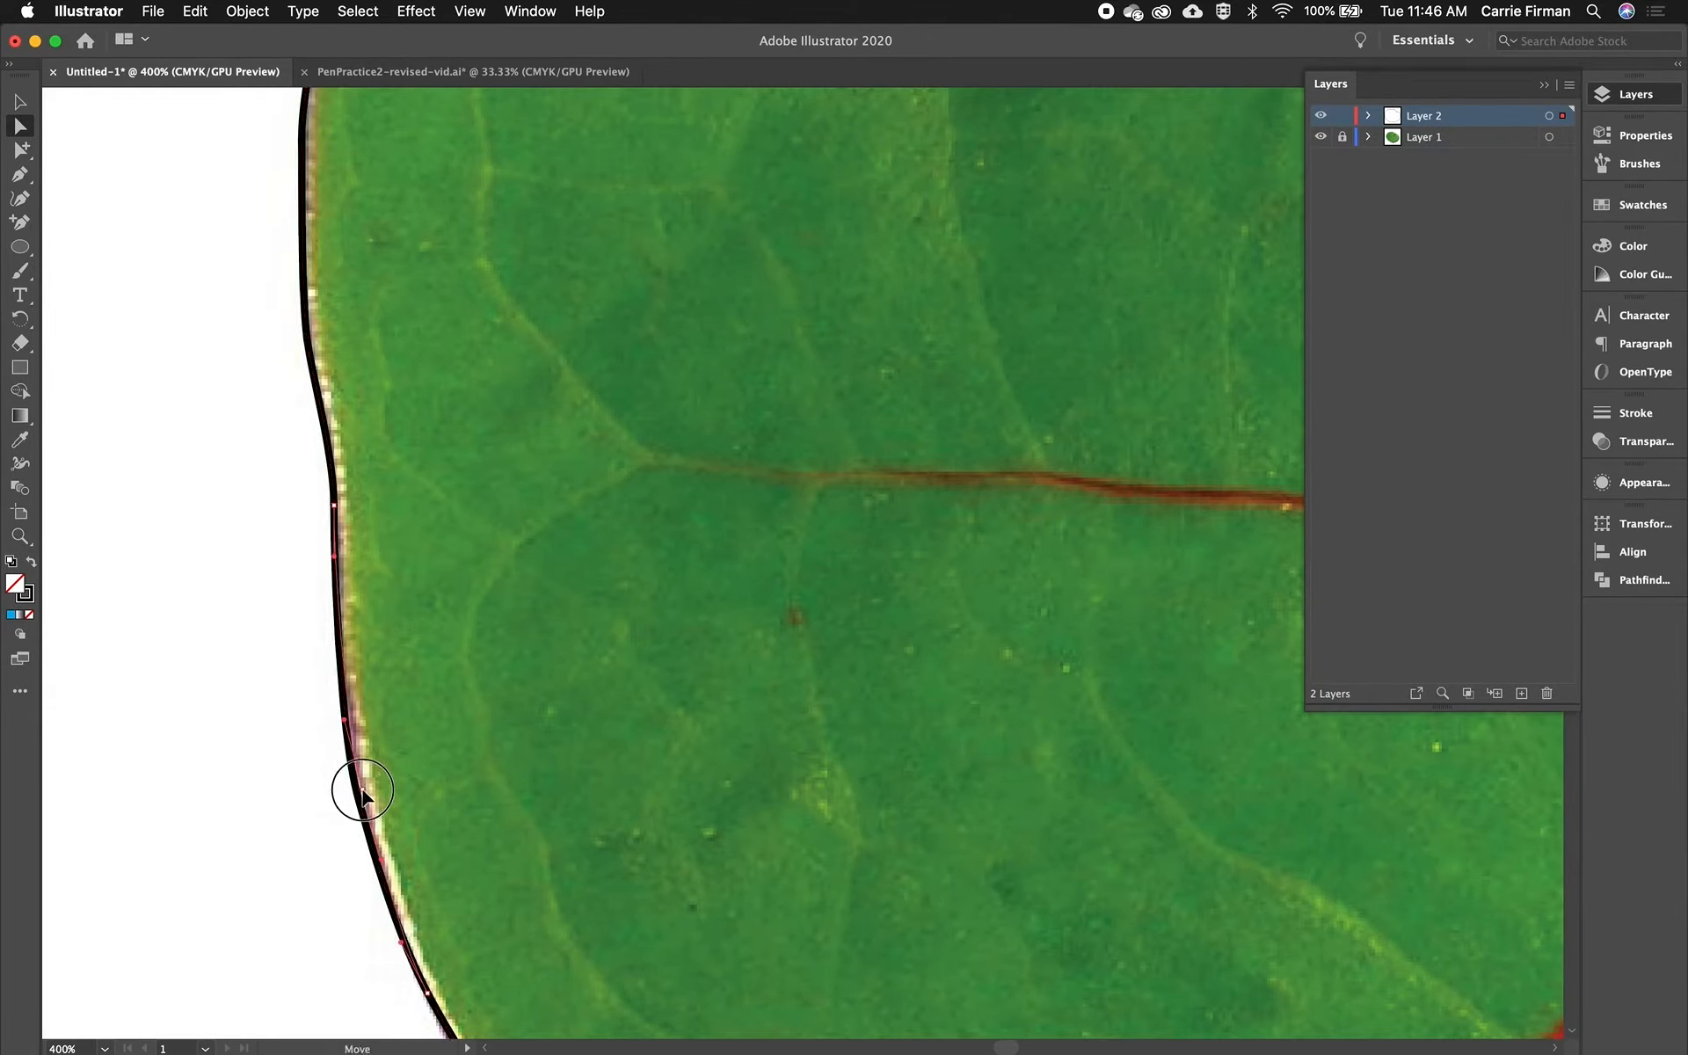
pyautogui.moveTo(464, 343); pyautogui.dragTo(402, 661)
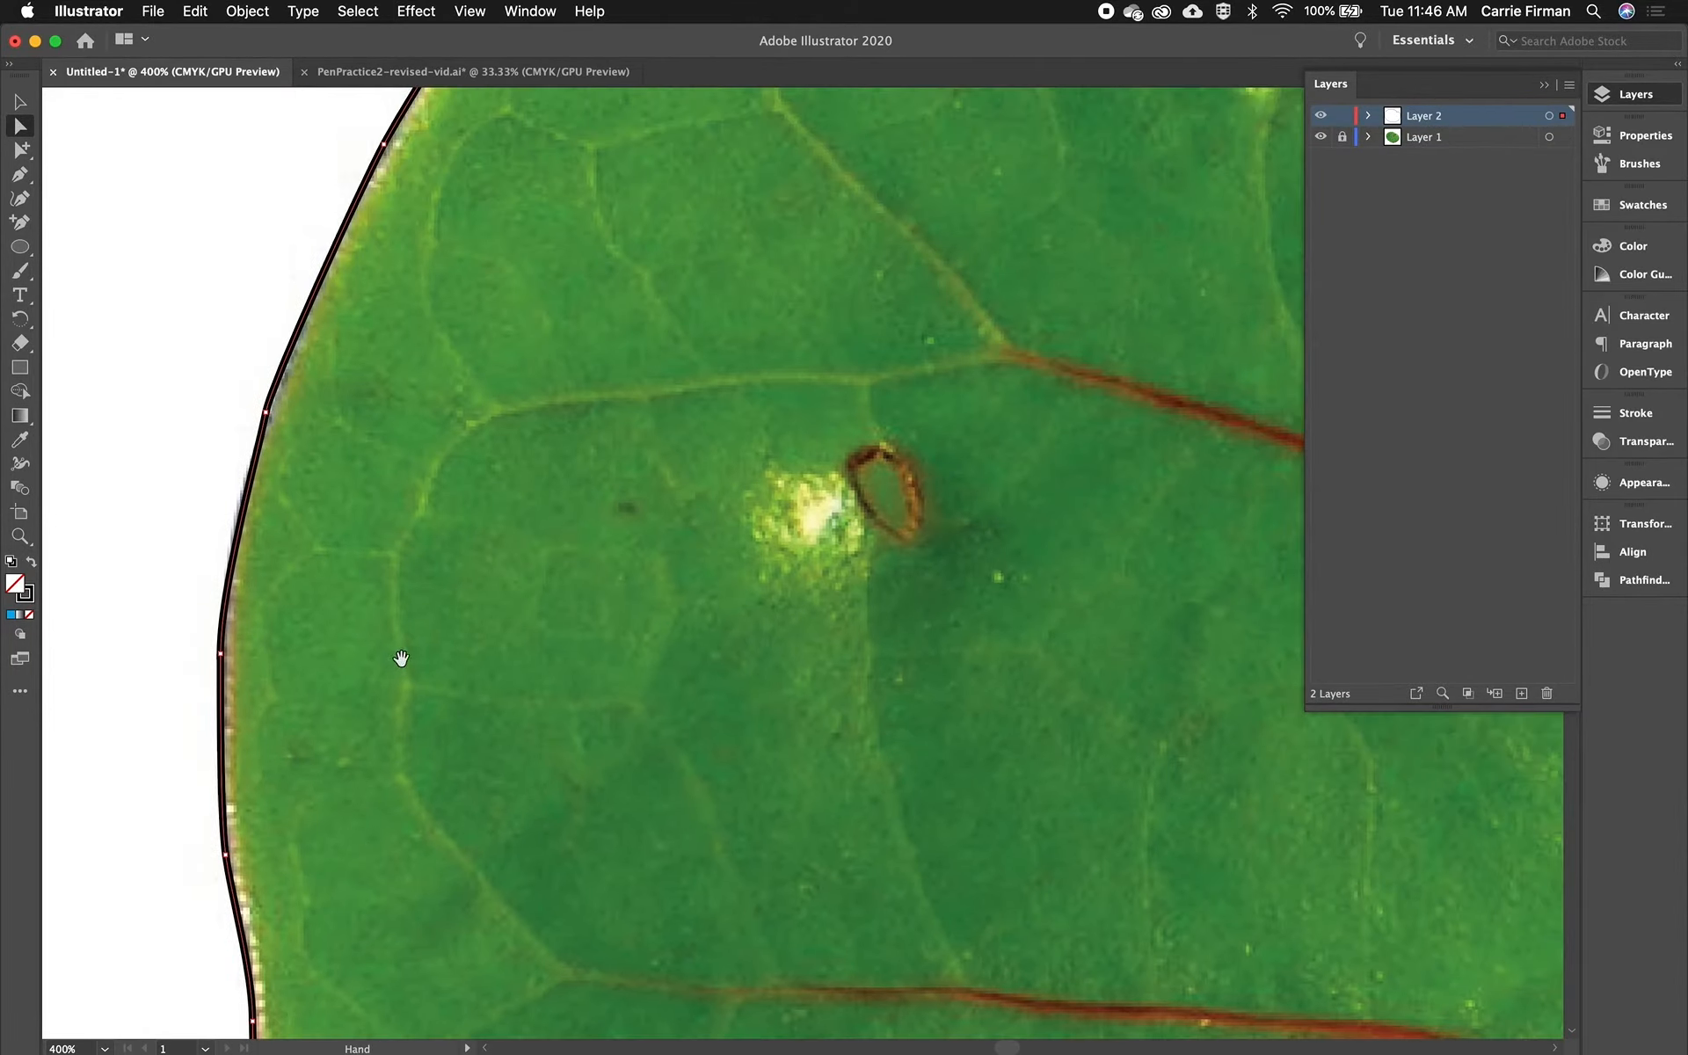
pyautogui.moveTo(270, 384); pyautogui.dragTo(284, 353)
pyautogui.moveTo(260, 448); pyautogui.dragTo(245, 445)
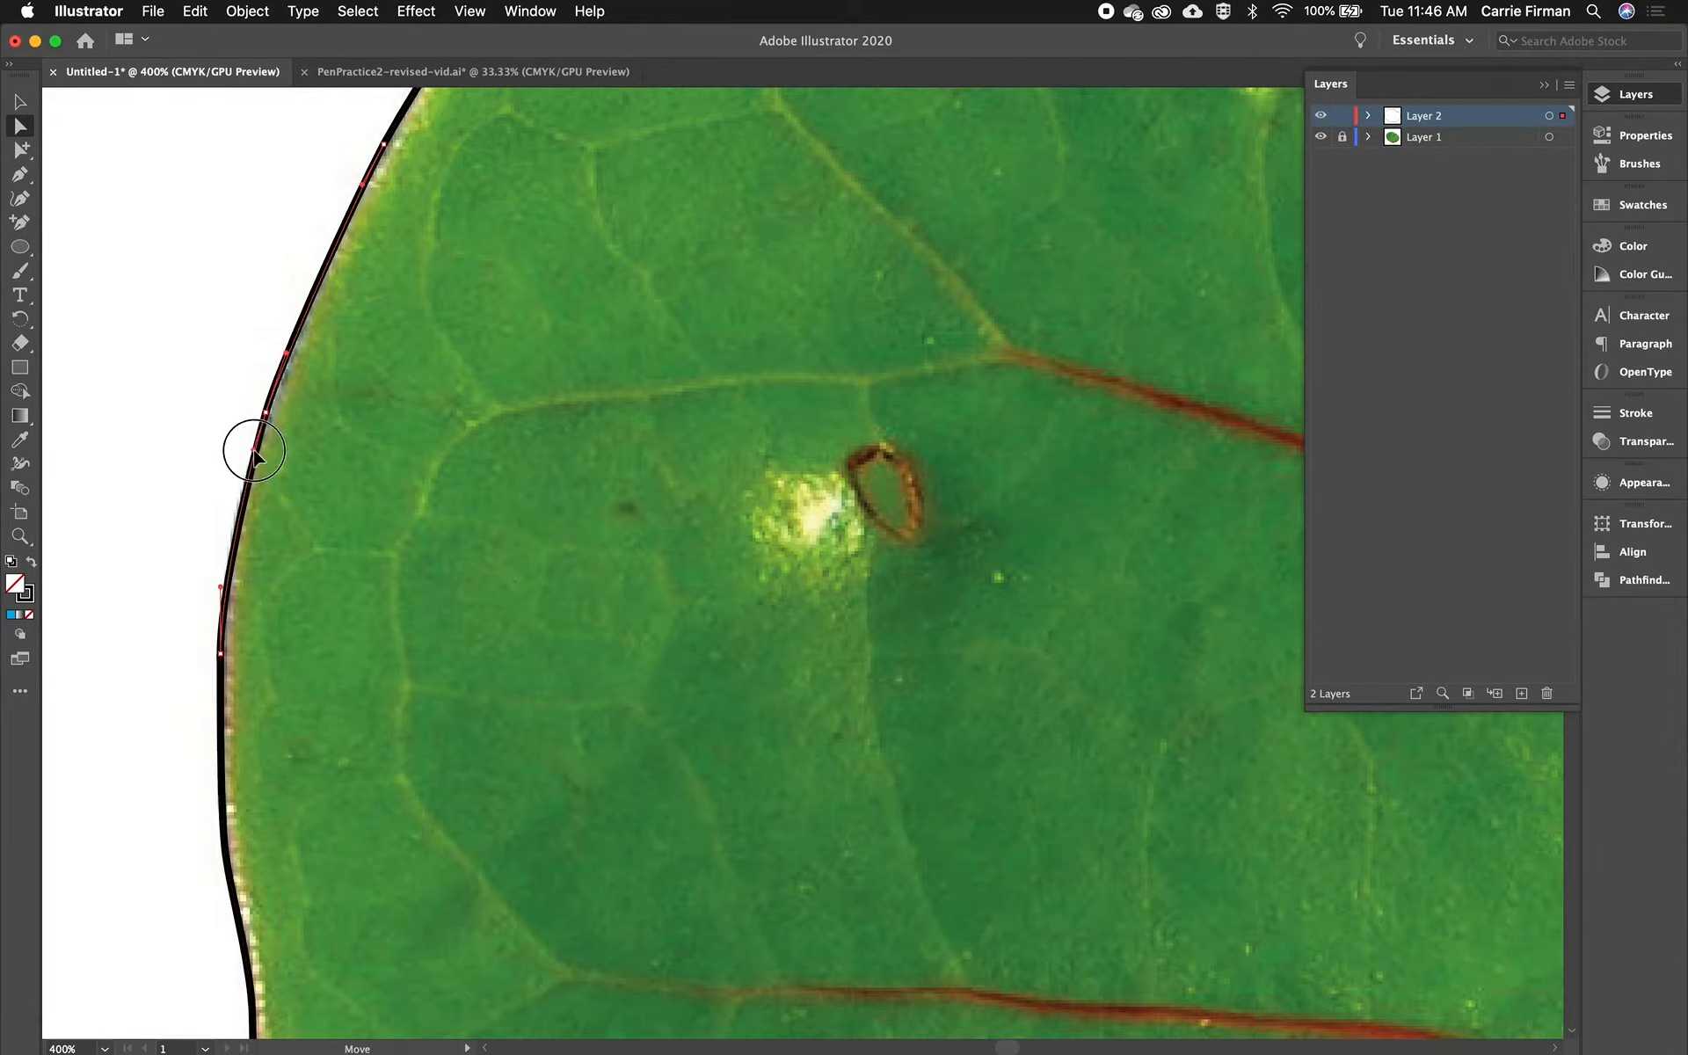
# - Add anchor points along the leaf's upper-left edge with the Add Anchor Point tool
pyautogui.press('space')
pyautogui.moveTo(520, 238); pyautogui.dragTo(275, 786)
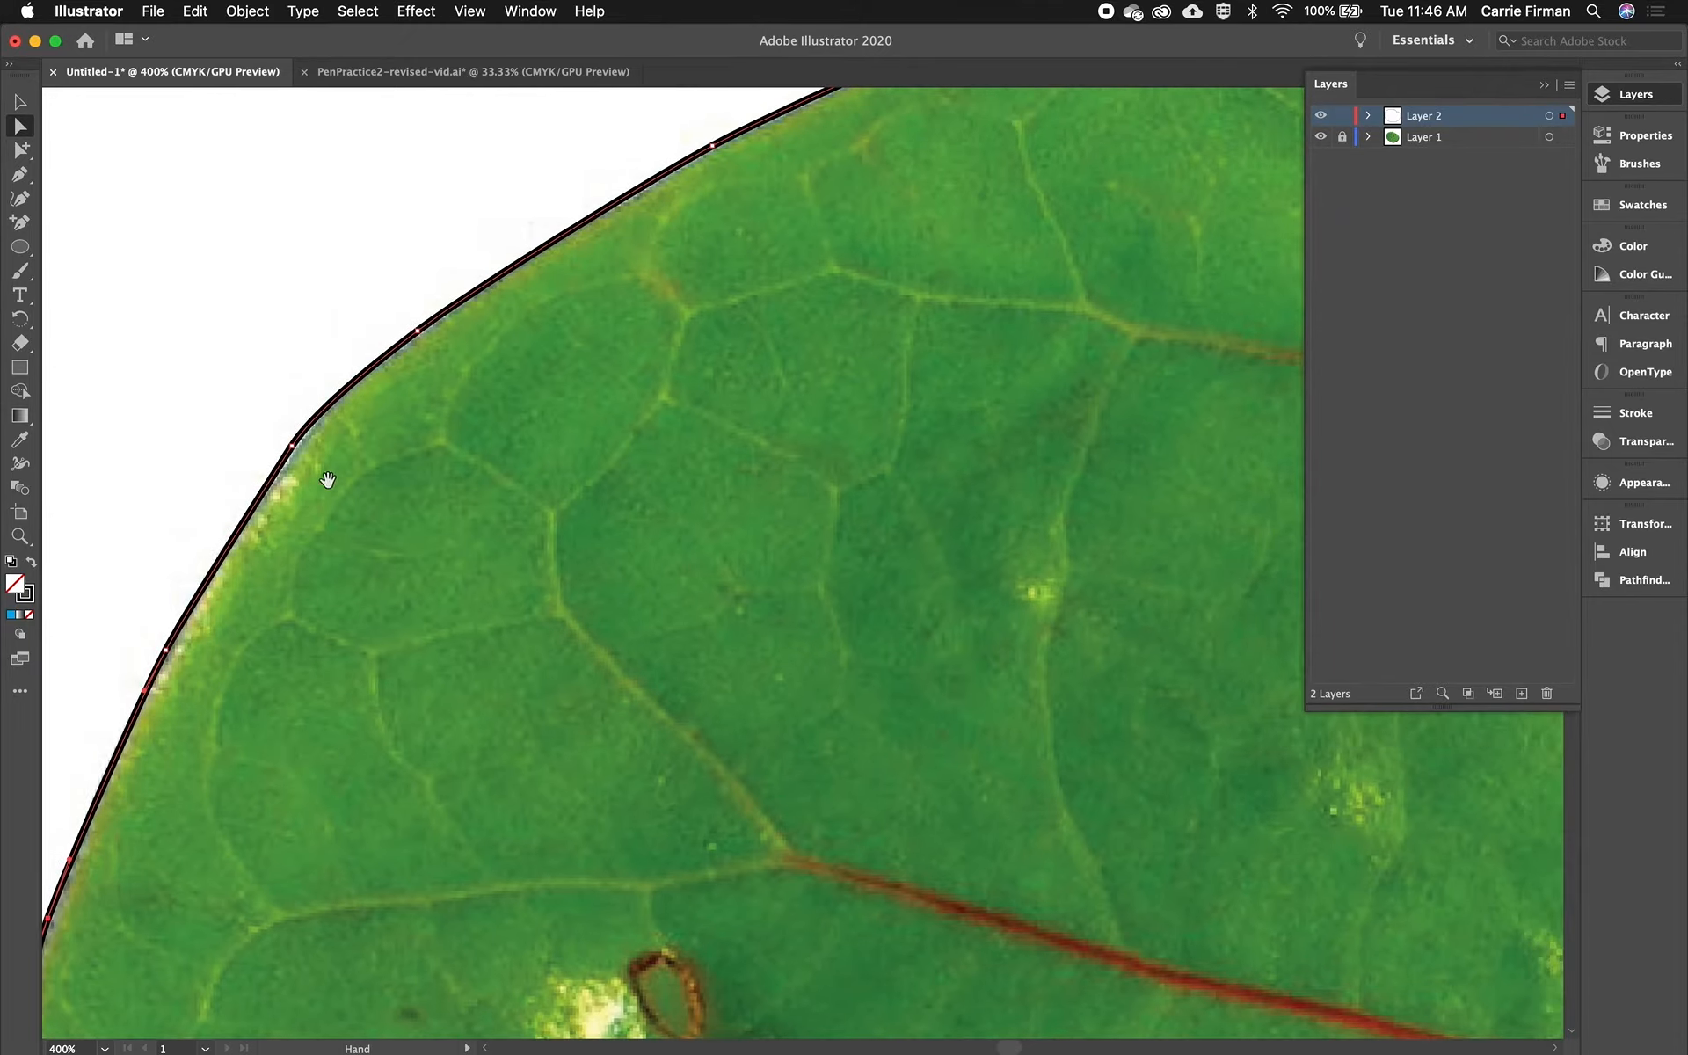
pyautogui.click(293, 452)
pyautogui.press('space')
pyautogui.moveTo(734, 332); pyautogui.dragTo(437, 659)
pyautogui.moveTo(861, 464); pyautogui.dragTo(636, 556)
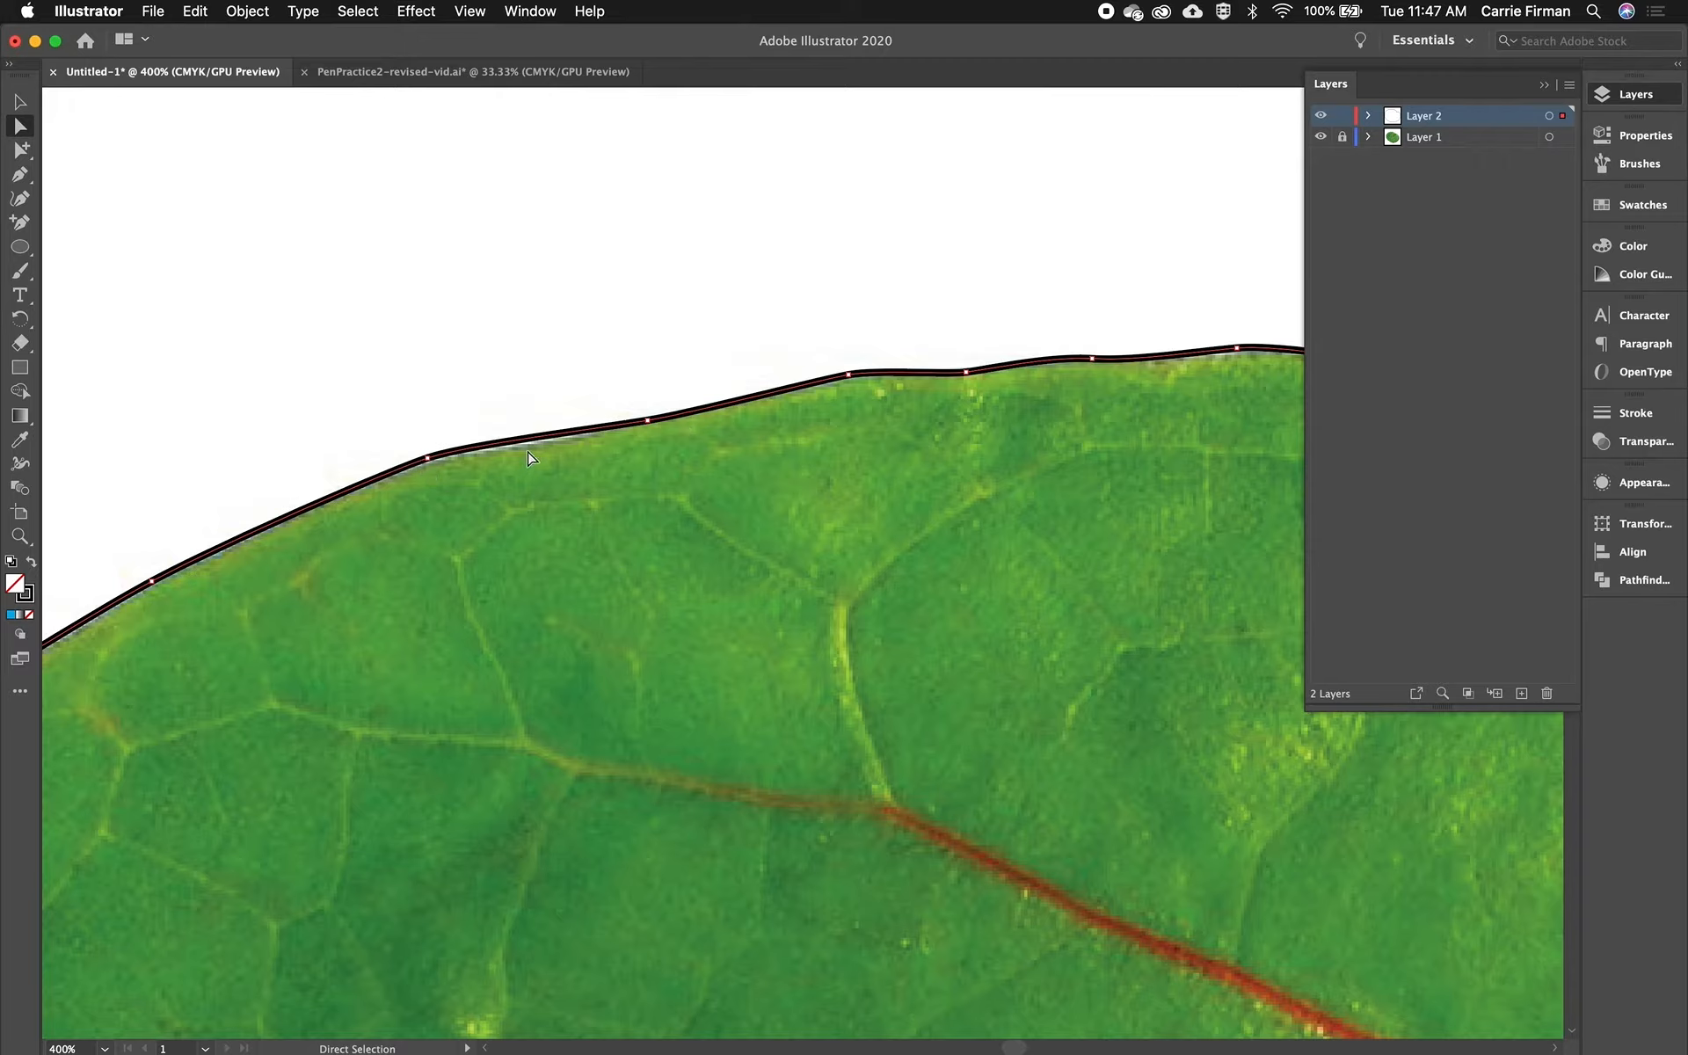
pyautogui.click(646, 422)
pyautogui.click(423, 458)
pyautogui.click(21, 226)
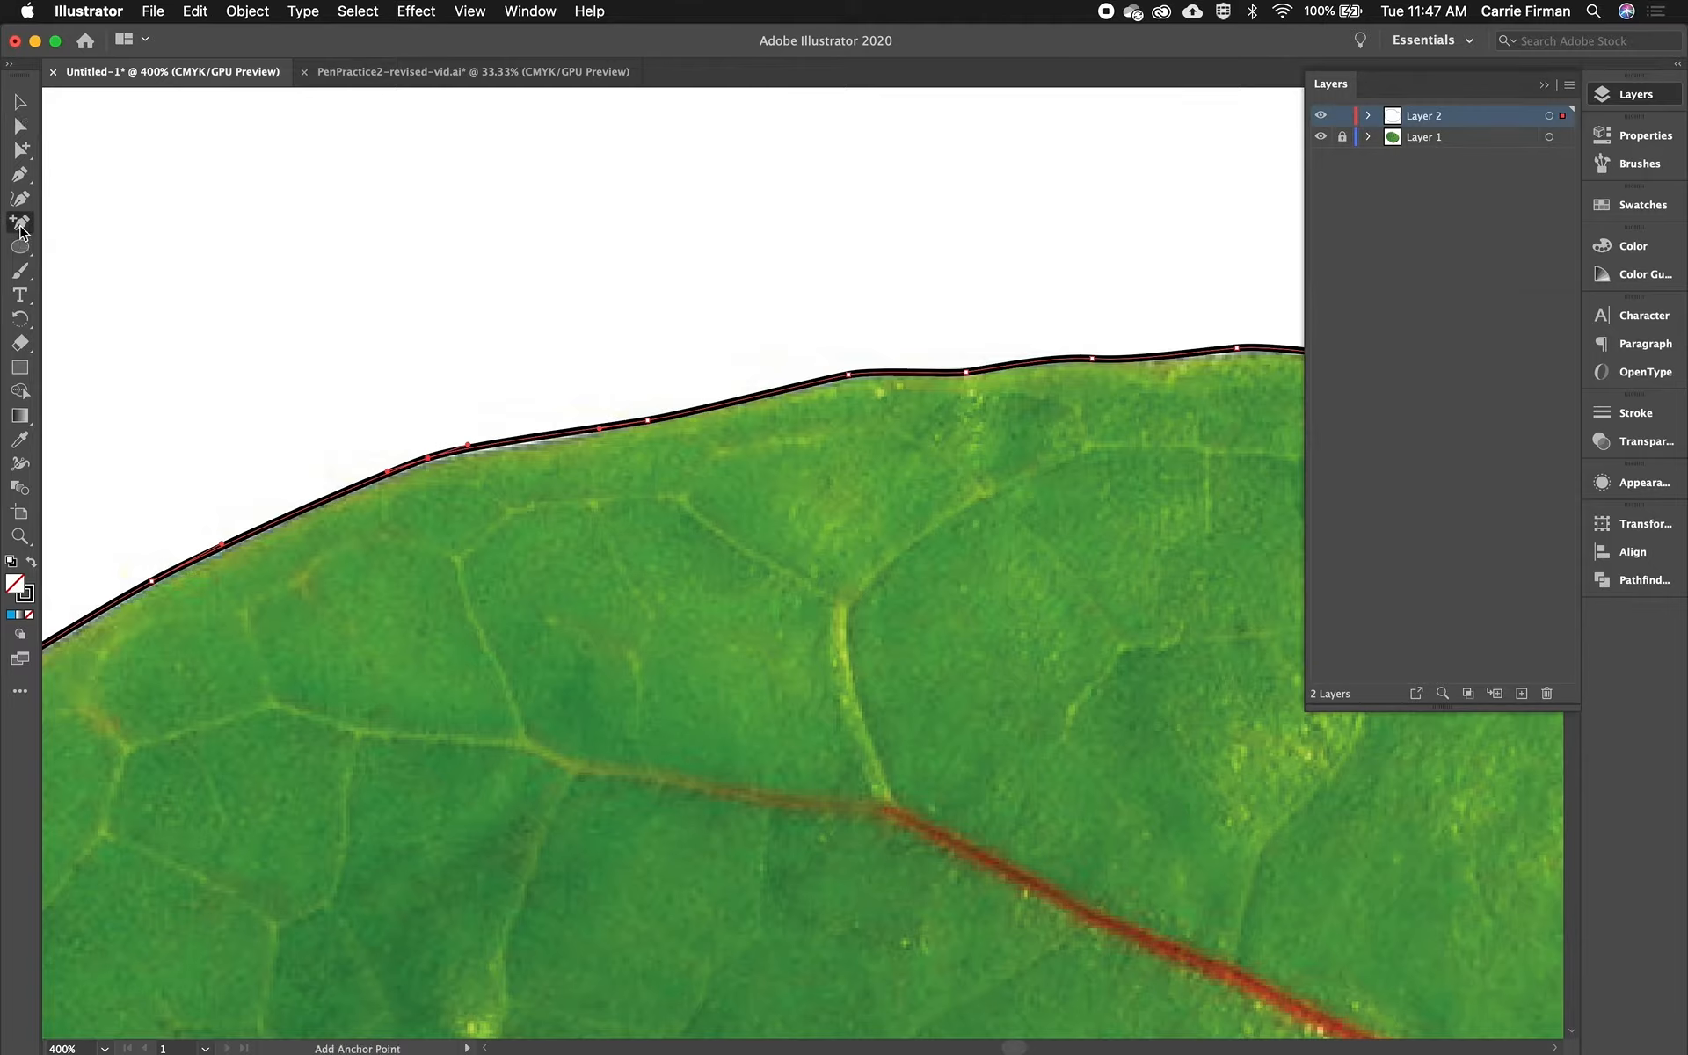
pyautogui.click(501, 443)
pyautogui.click(578, 431)
pyautogui.click(783, 389)
# - Delete the extra anchor points along the upper-left edge with the Pen tool
pyautogui.press('a')
pyautogui.click(571, 403)
pyautogui.click(758, 393)
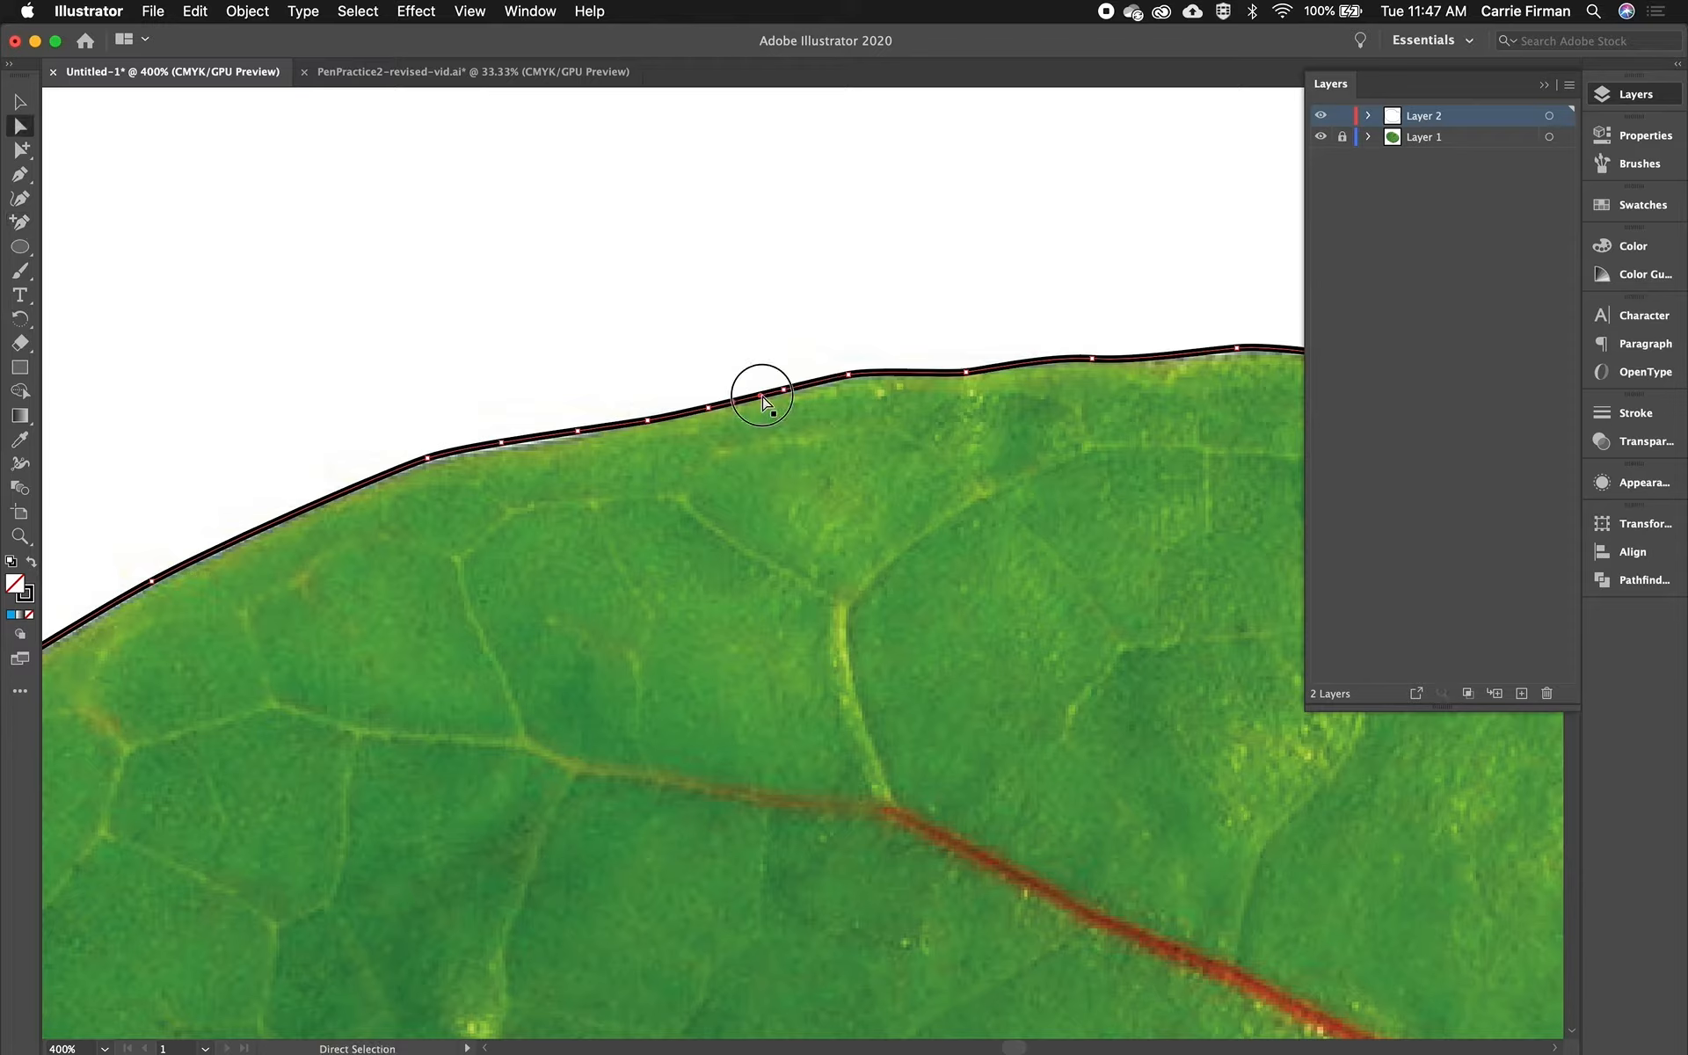
pyautogui.click(507, 446)
pyautogui.click(572, 432)
pyautogui.click(427, 459)
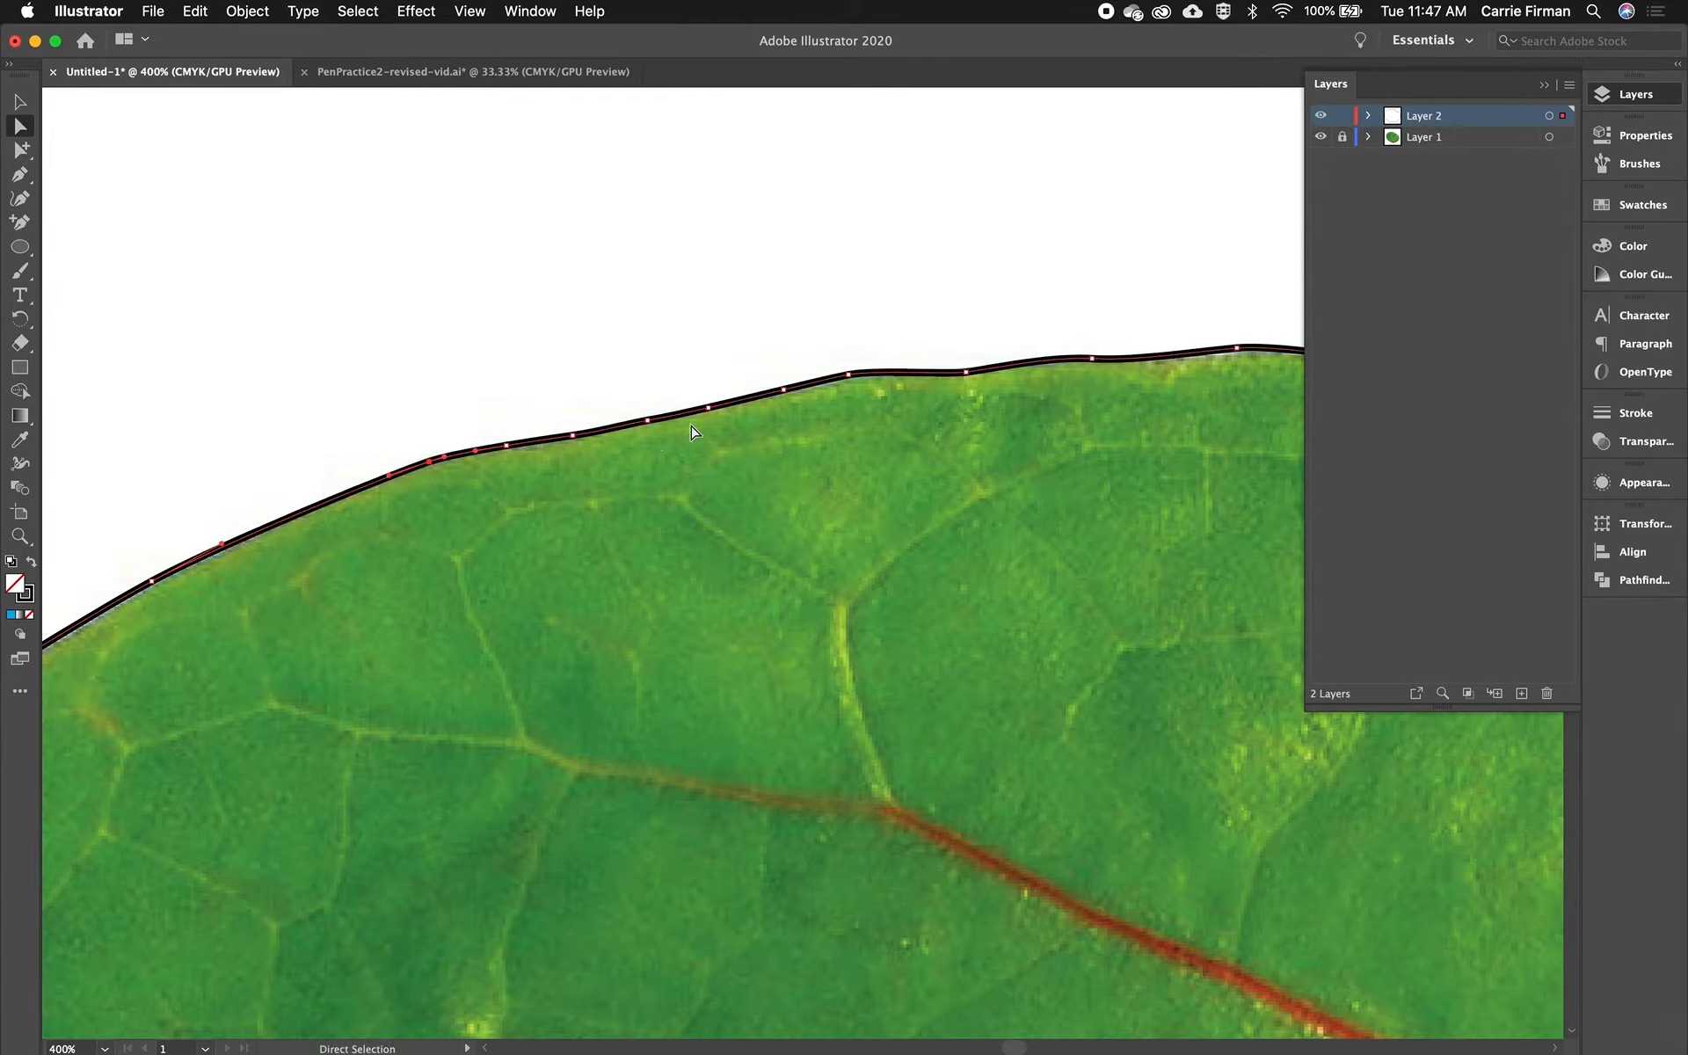
pyautogui.click(717, 459)
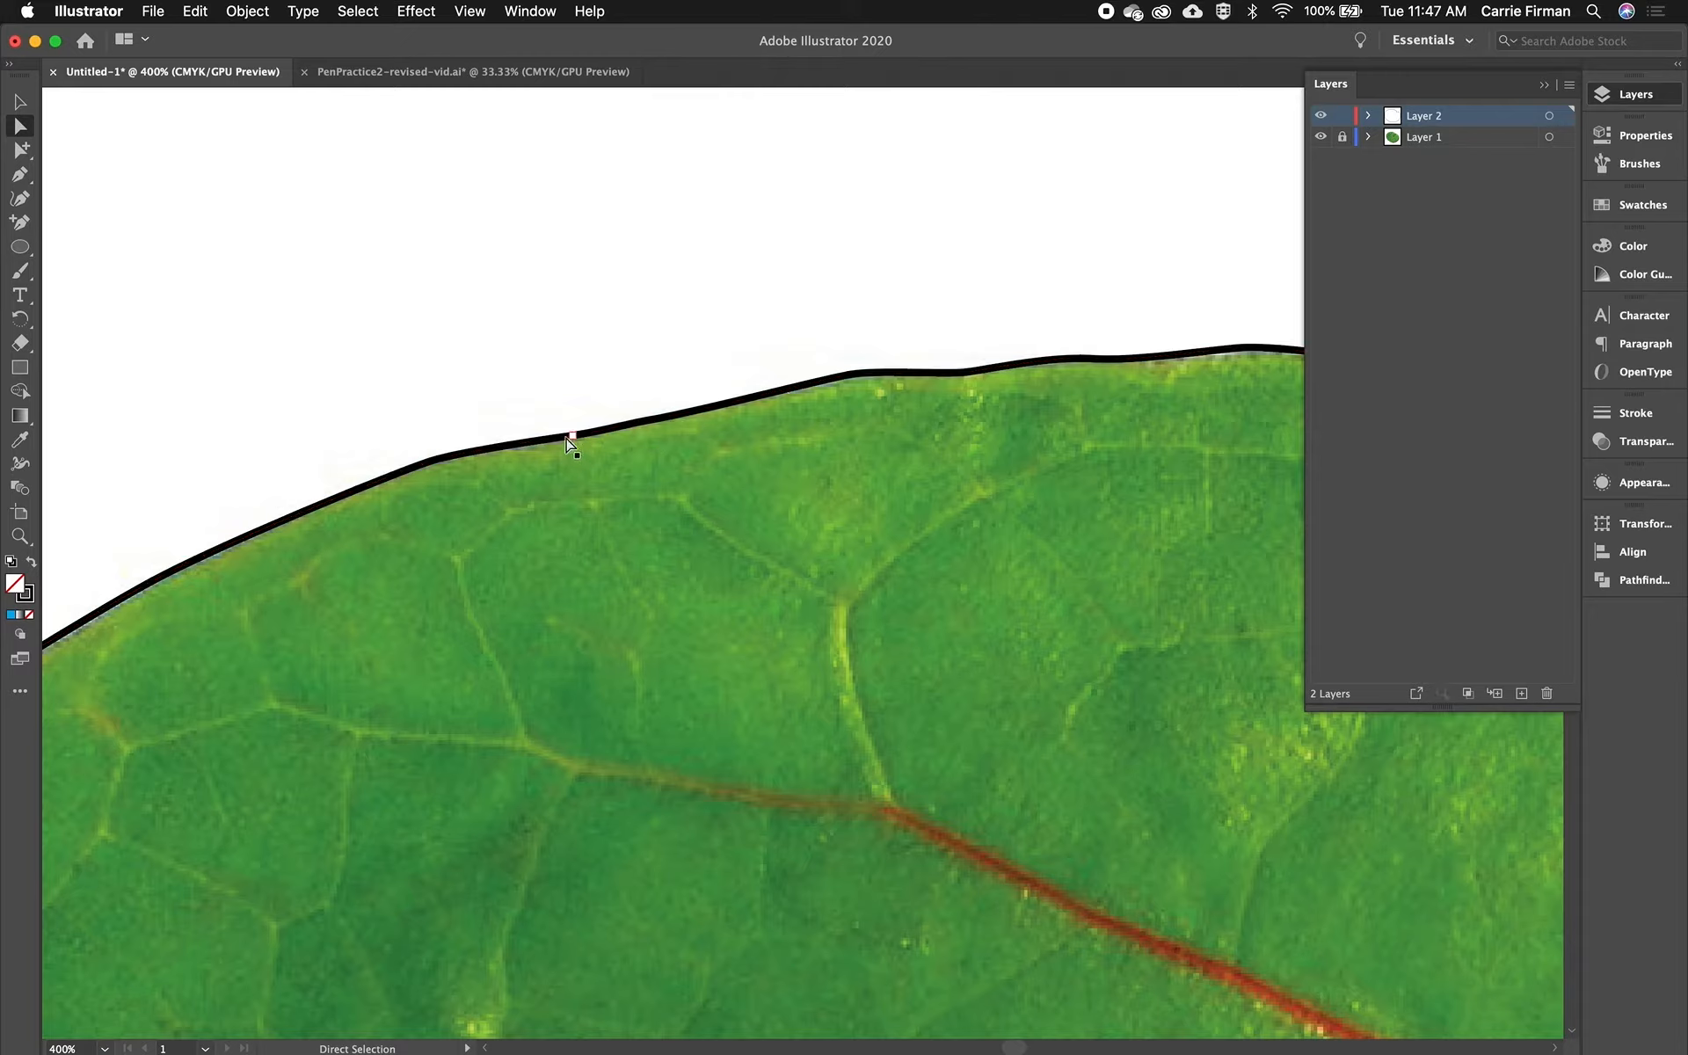
pyautogui.click(648, 426)
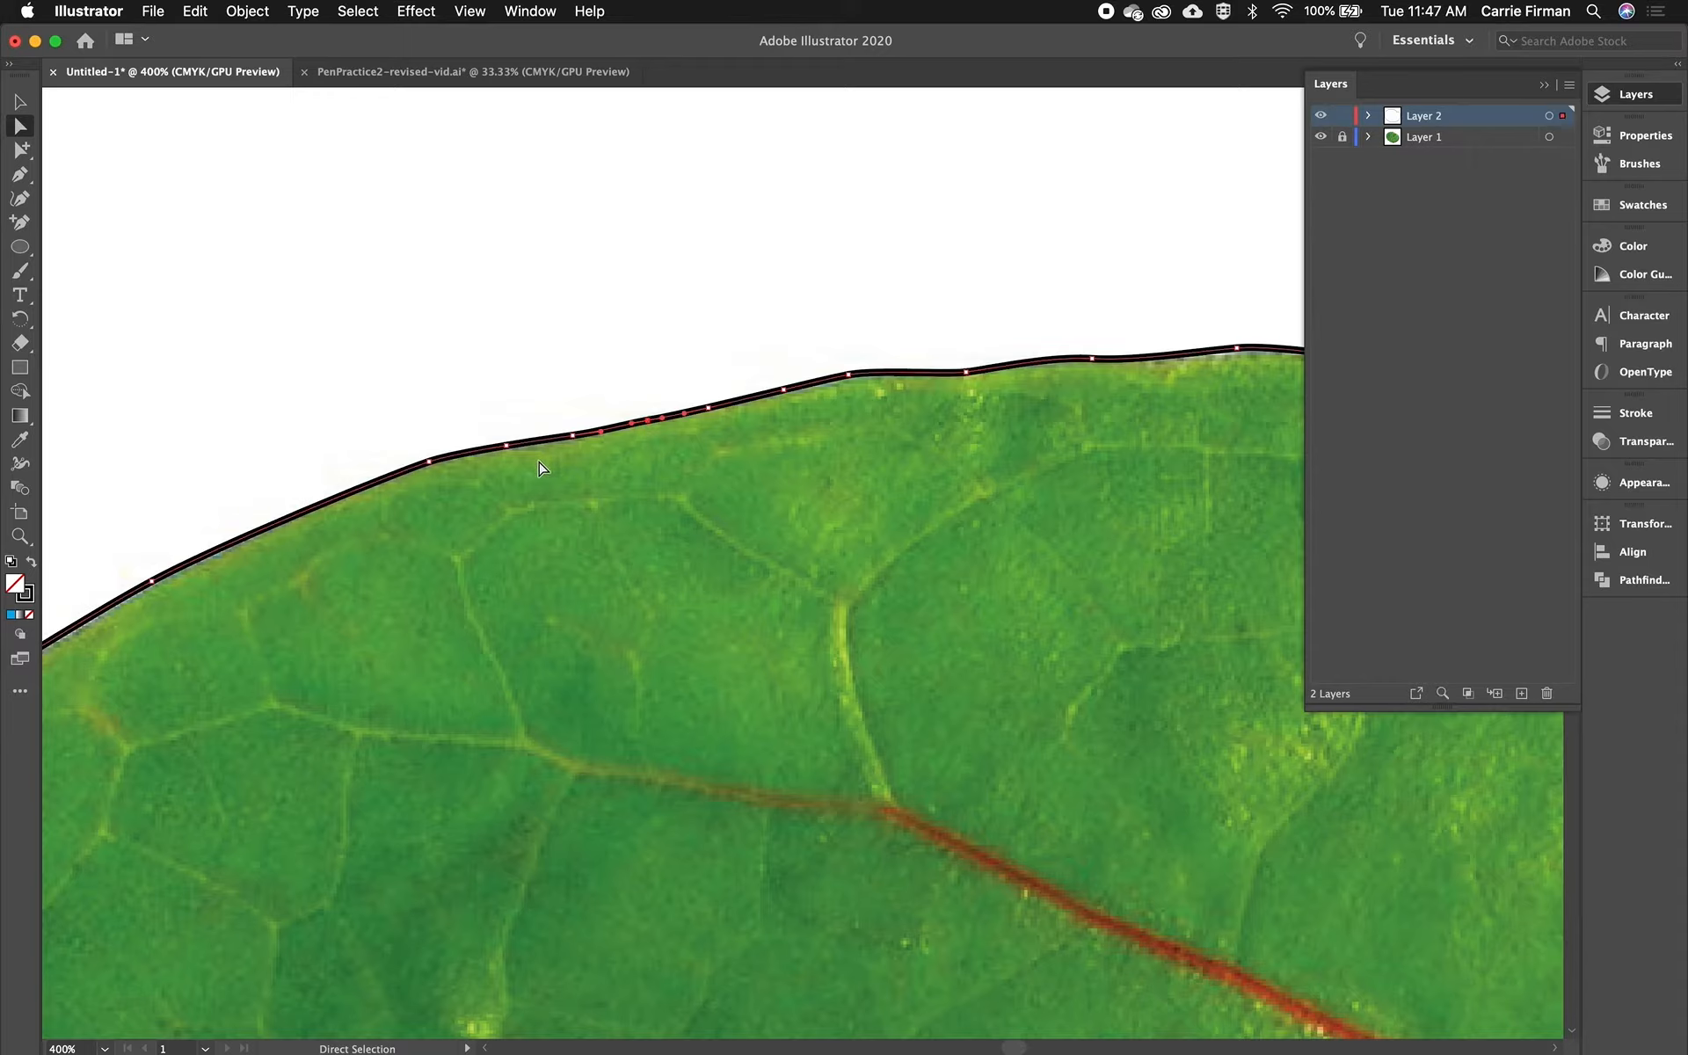
pyautogui.press('p')
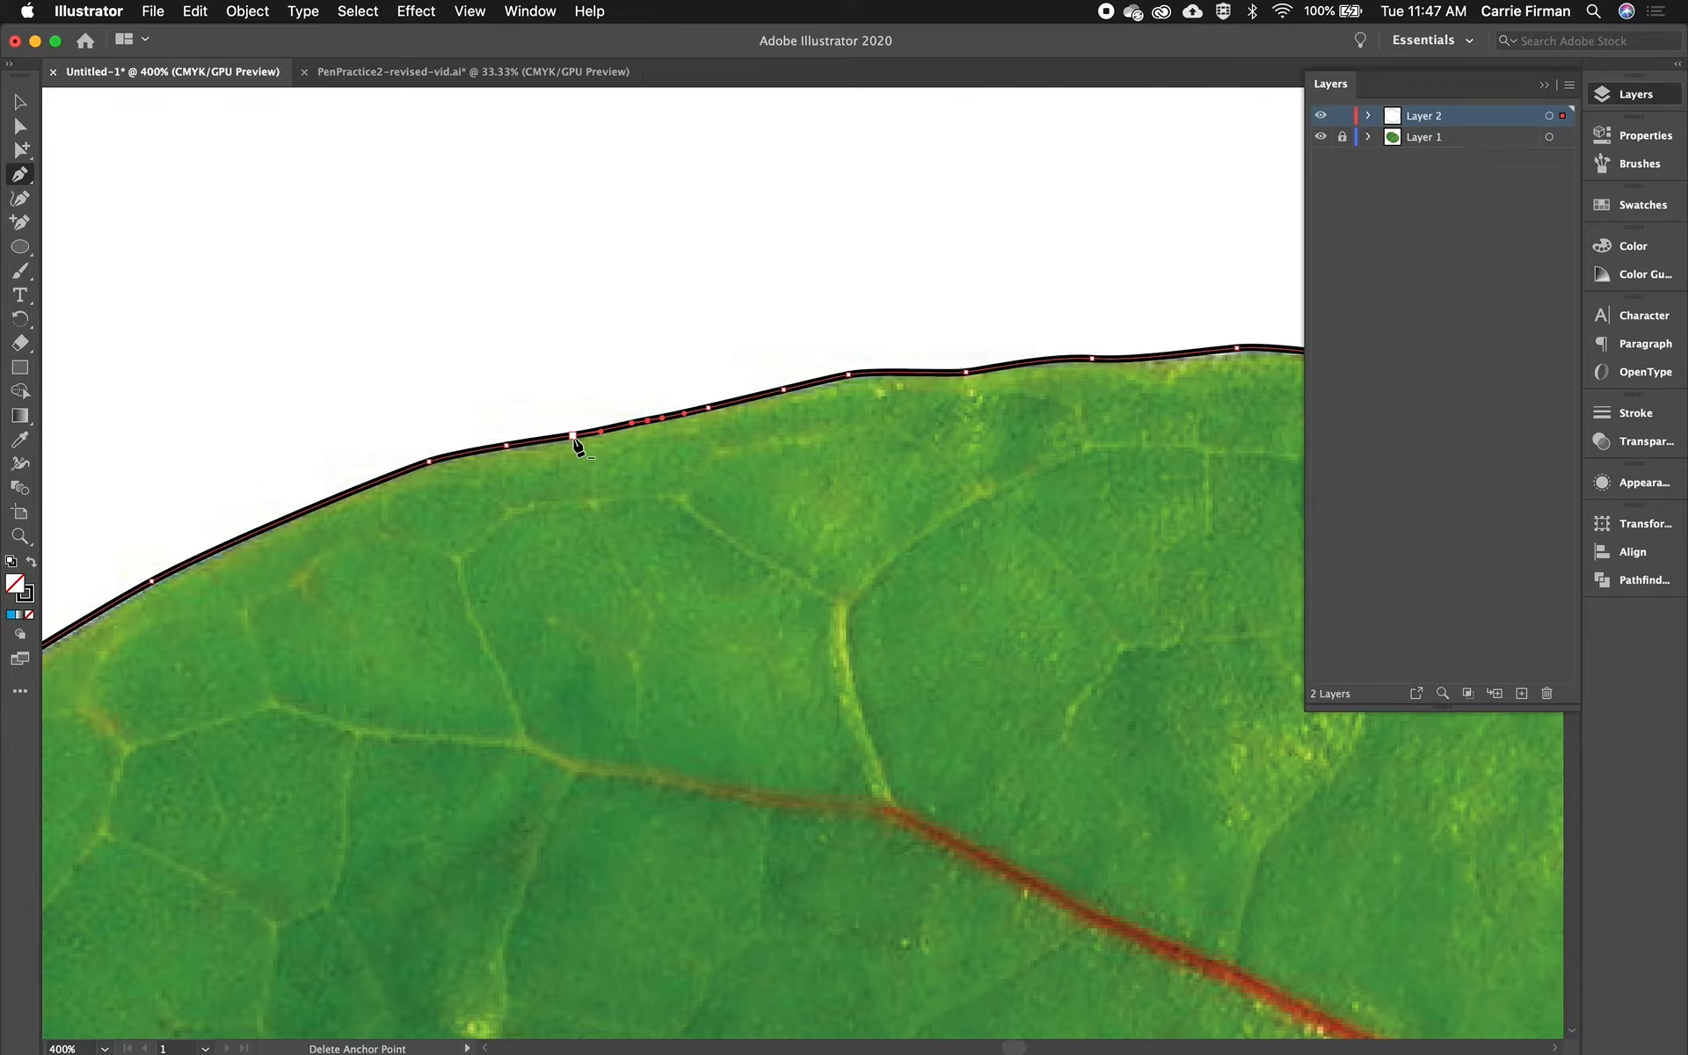
pyautogui.click(572, 436)
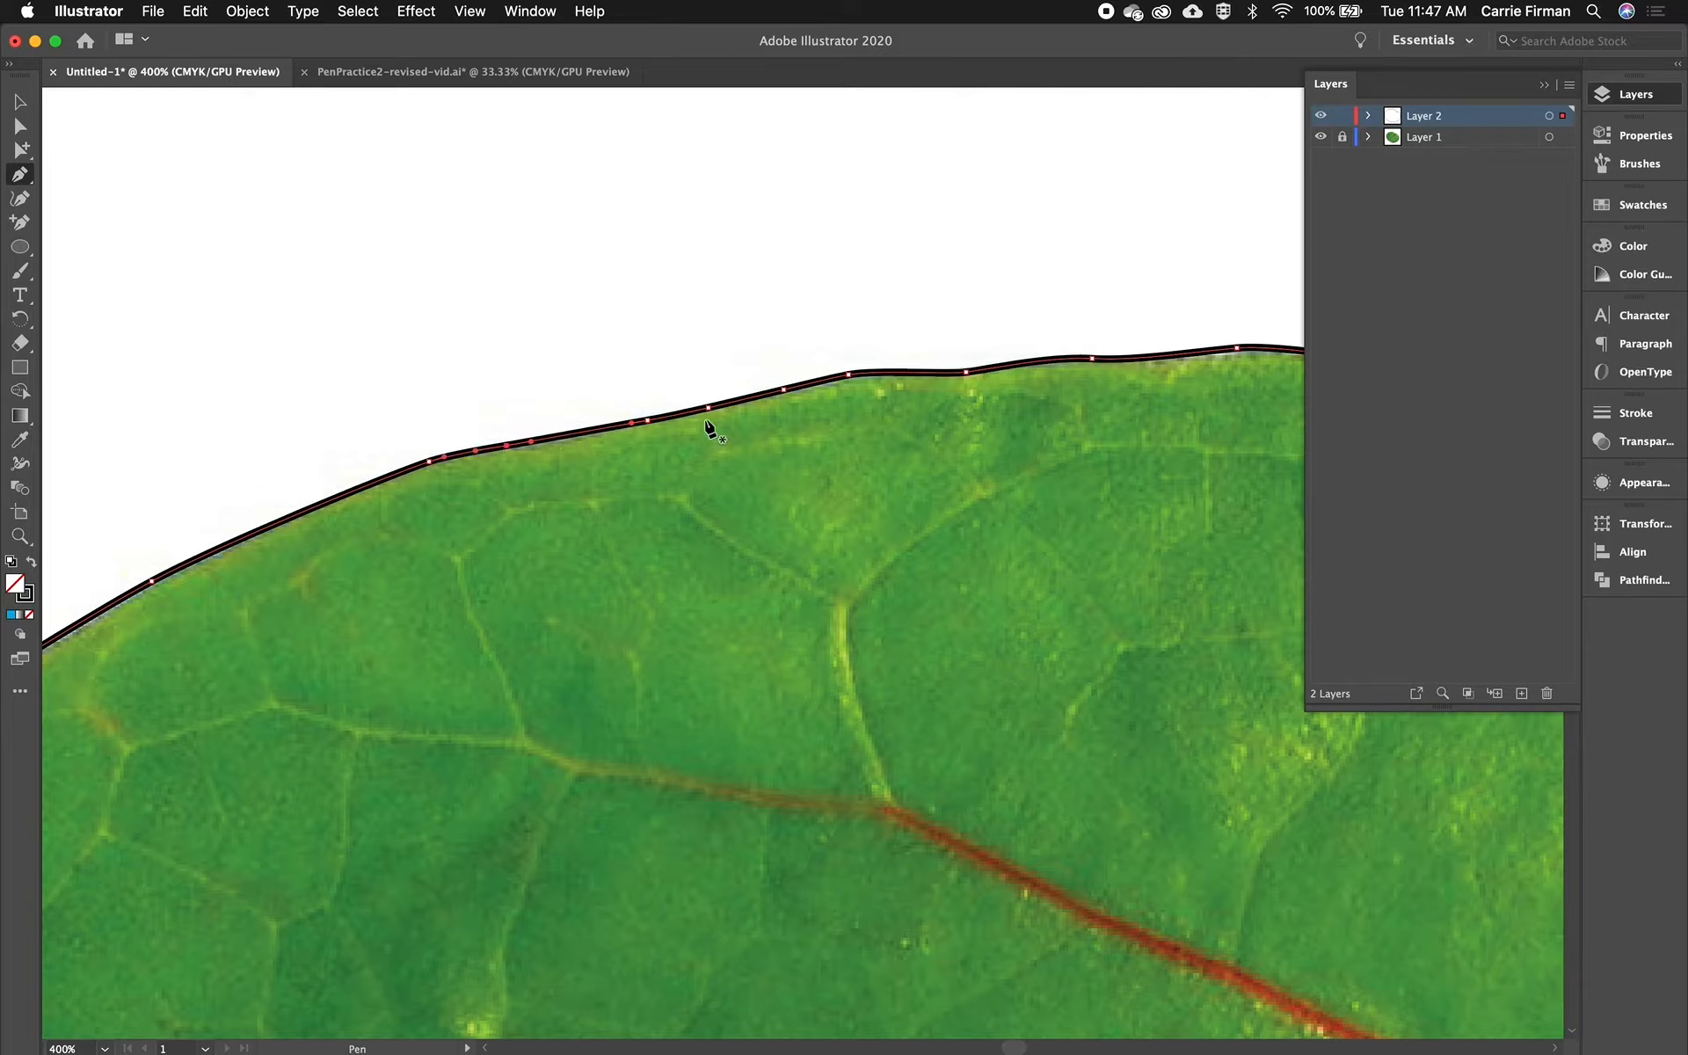
pyautogui.click(708, 408)
pyautogui.click(783, 390)
# - Nudge an anchor point on the upper-left edge with Direct Selection to smooth the path
pyautogui.click(20, 126)
pyautogui.click(519, 446)
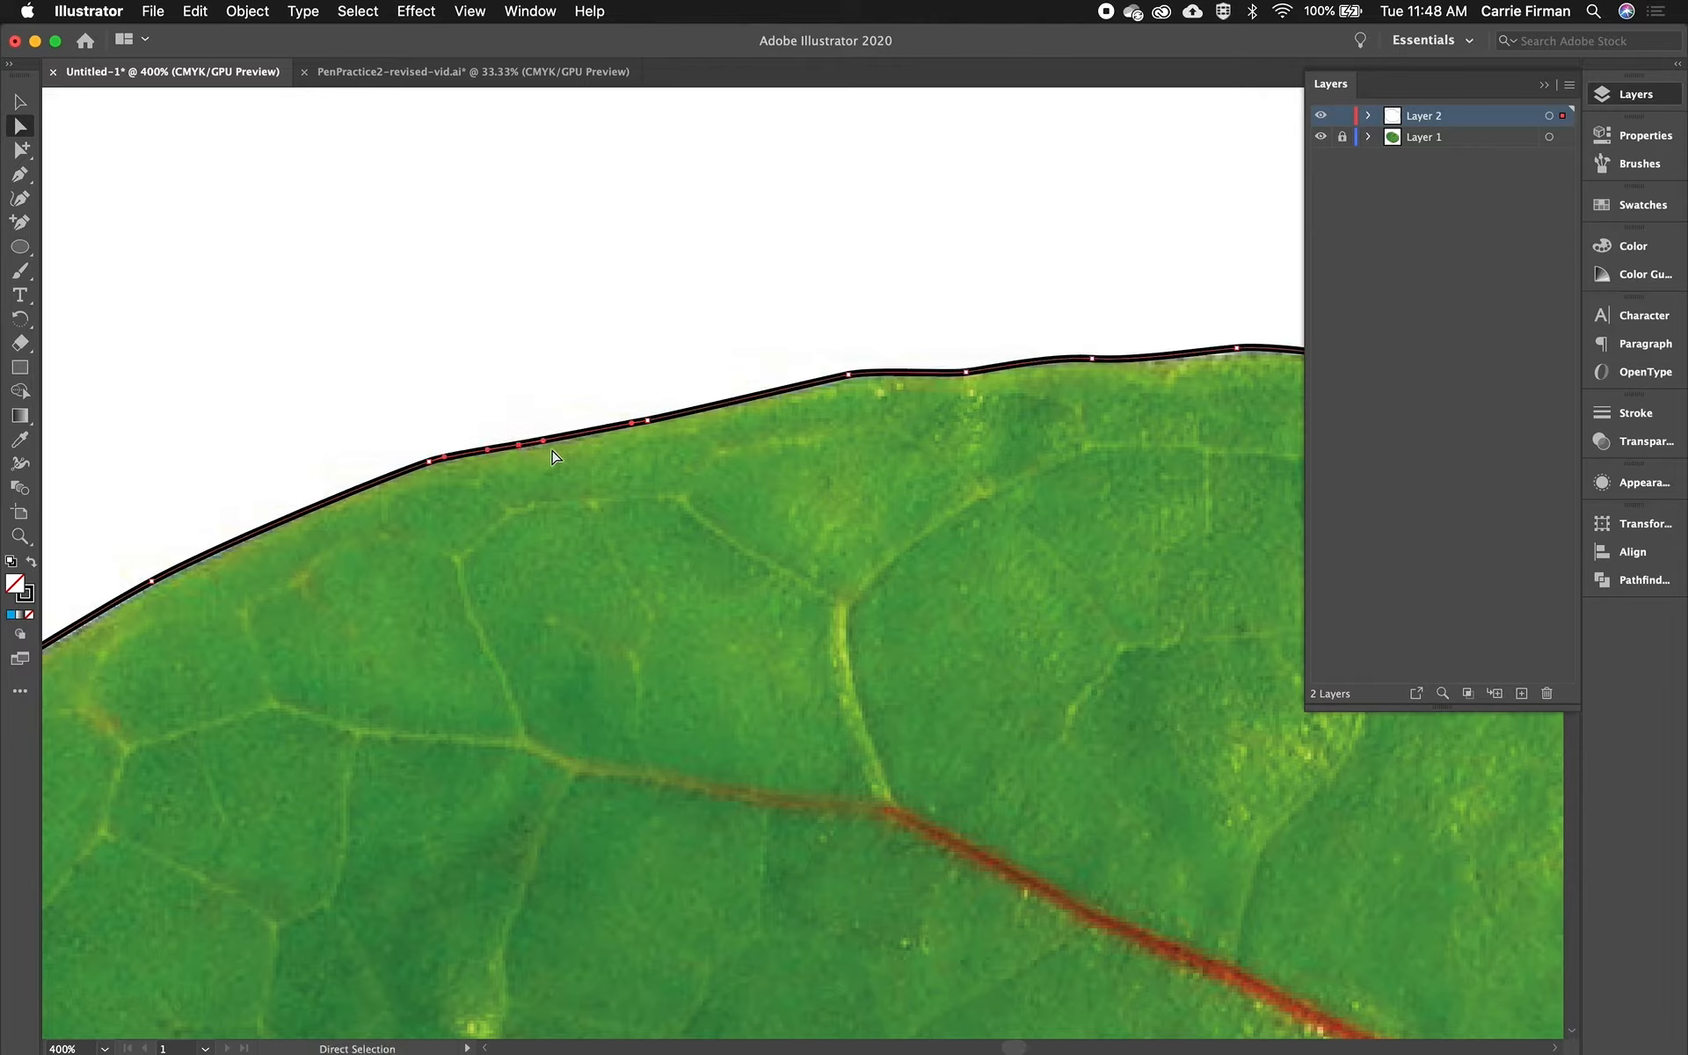
pyautogui.moveTo(544, 440); pyautogui.dragTo(550, 440)
pyautogui.click(630, 423)
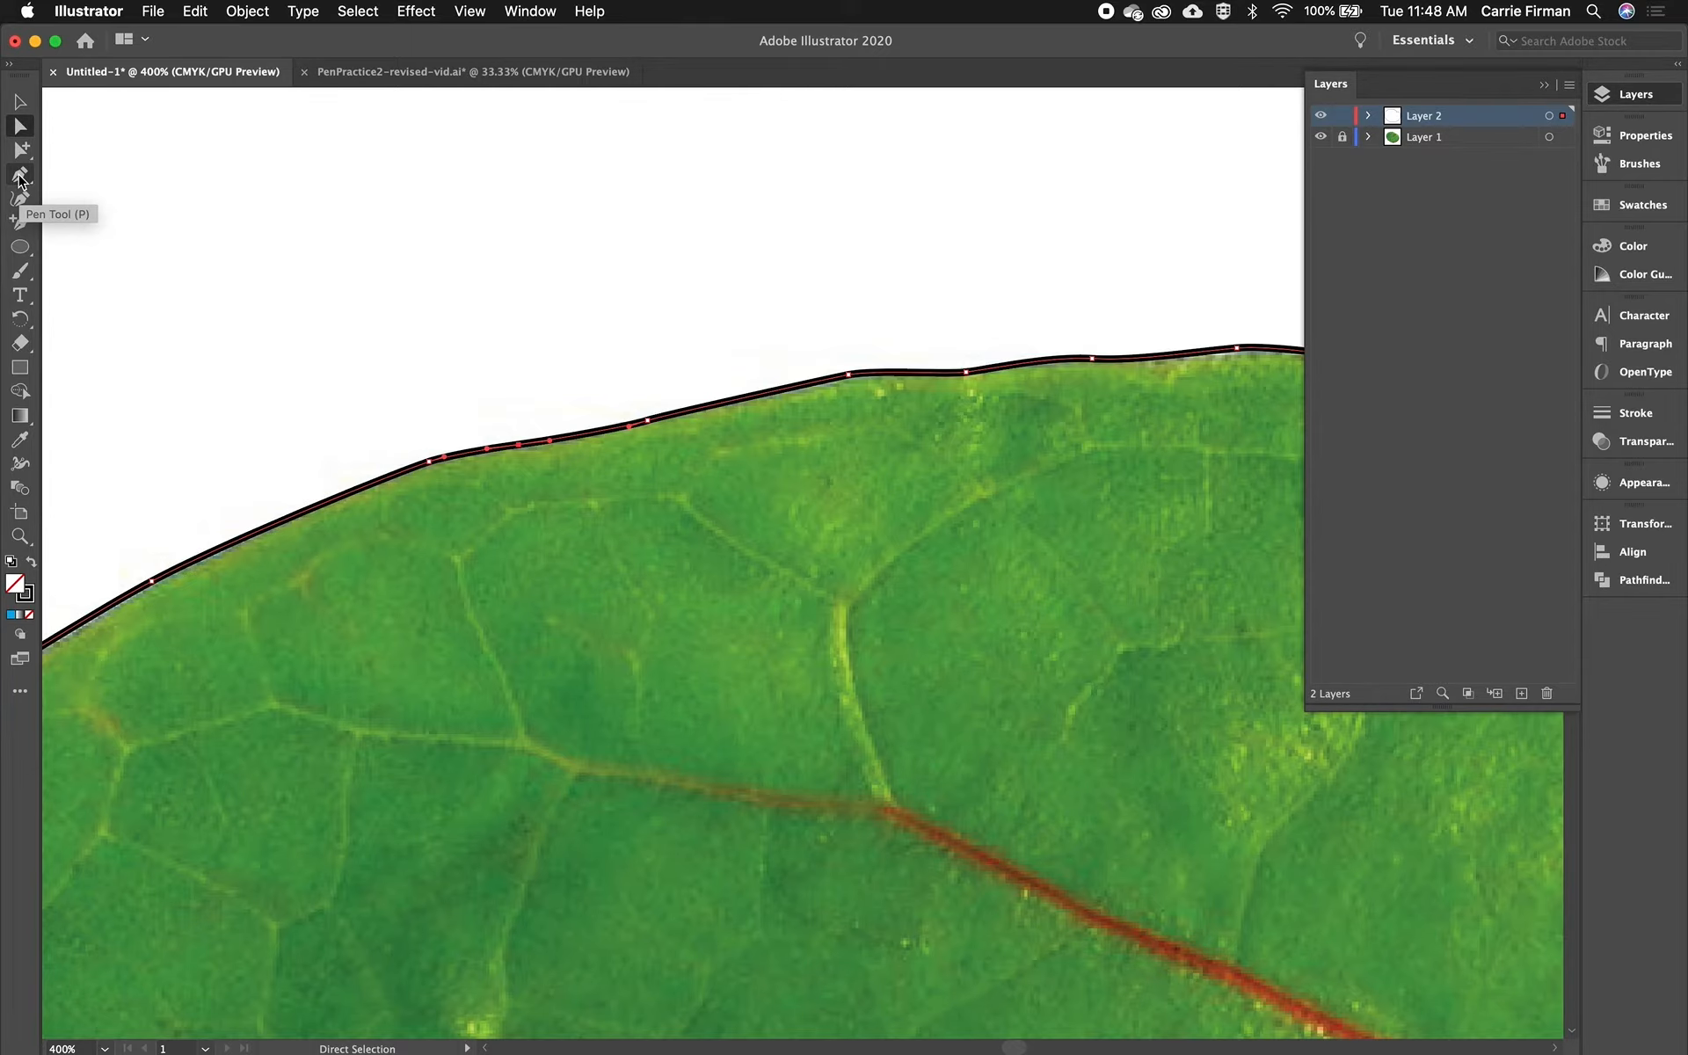
# - Adjust an anchor point on the leaf's top edge so the path follows the outline
pyautogui.press('space')
pyautogui.moveTo(1149, 293); pyautogui.dragTo(261, 287)
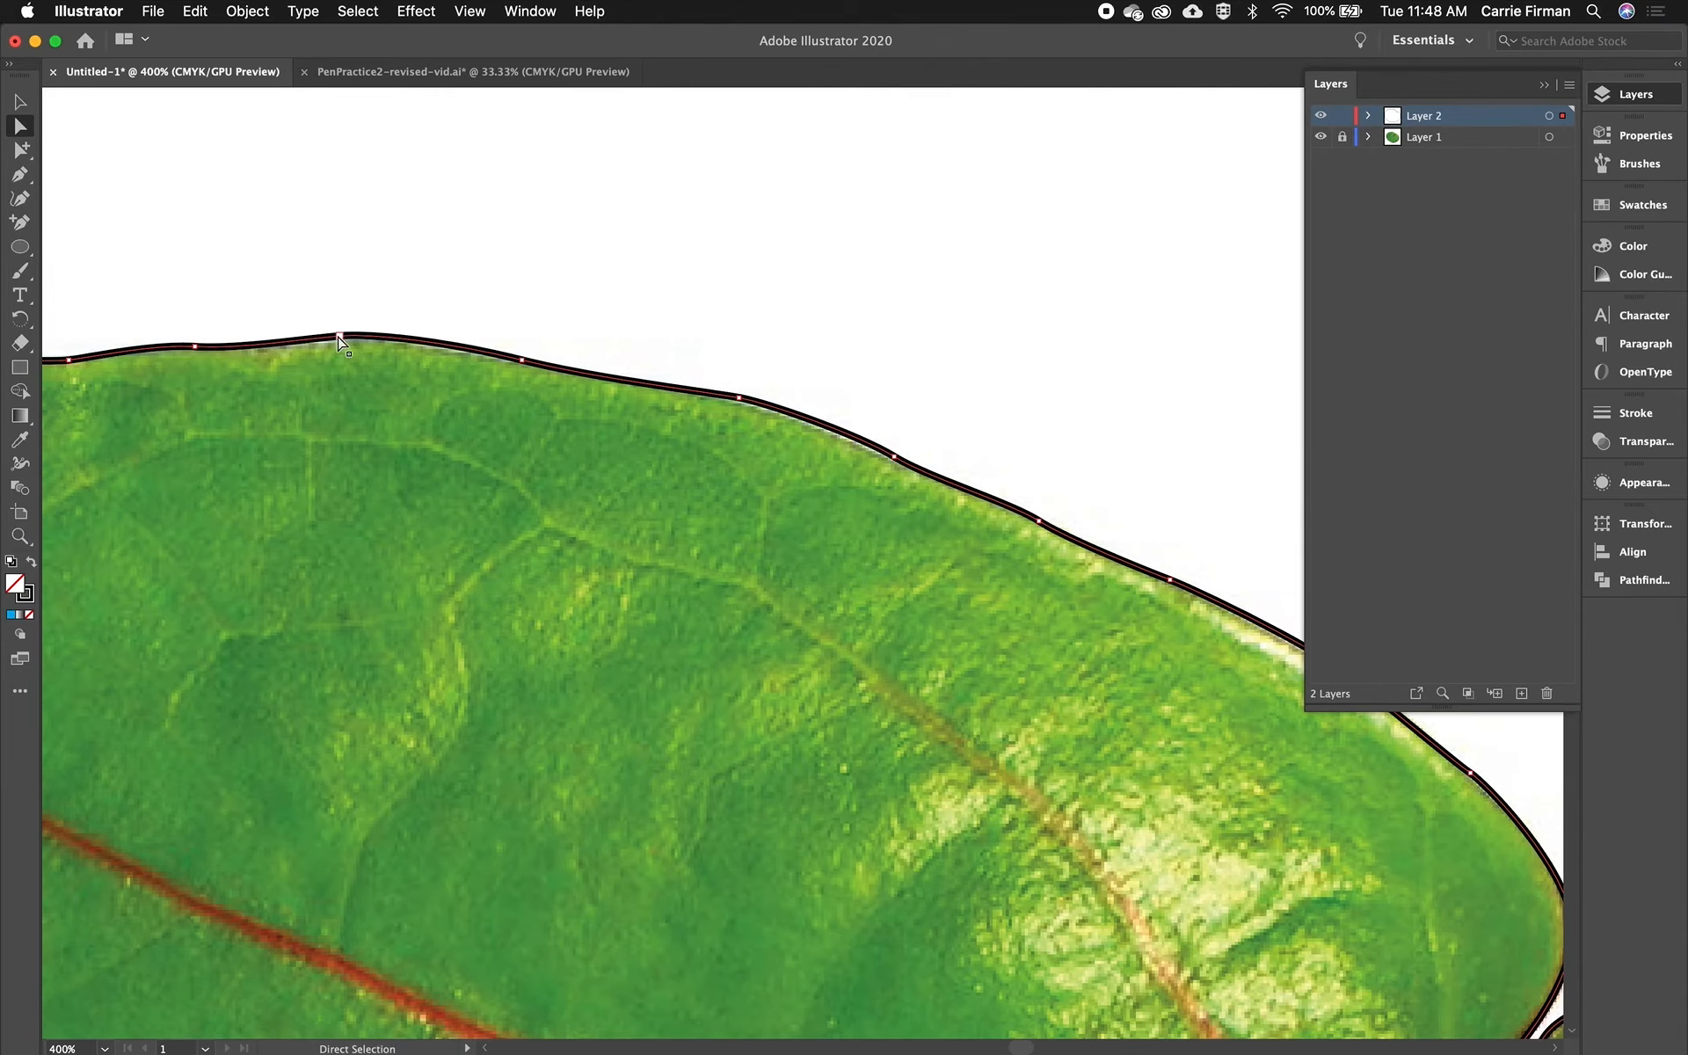
pyautogui.moveTo(520, 362); pyautogui.dragTo(519, 364)
# - Nudge the anchor point on the left lobe's side of the stem notch
pyautogui.press('space')
pyautogui.moveTo(879, 477); pyautogui.dragTo(632, 429)
pyautogui.press('space')
pyautogui.moveTo(941, 628); pyautogui.dragTo(435, 347)
pyautogui.moveTo(709, 674); pyautogui.dragTo(487, 463)
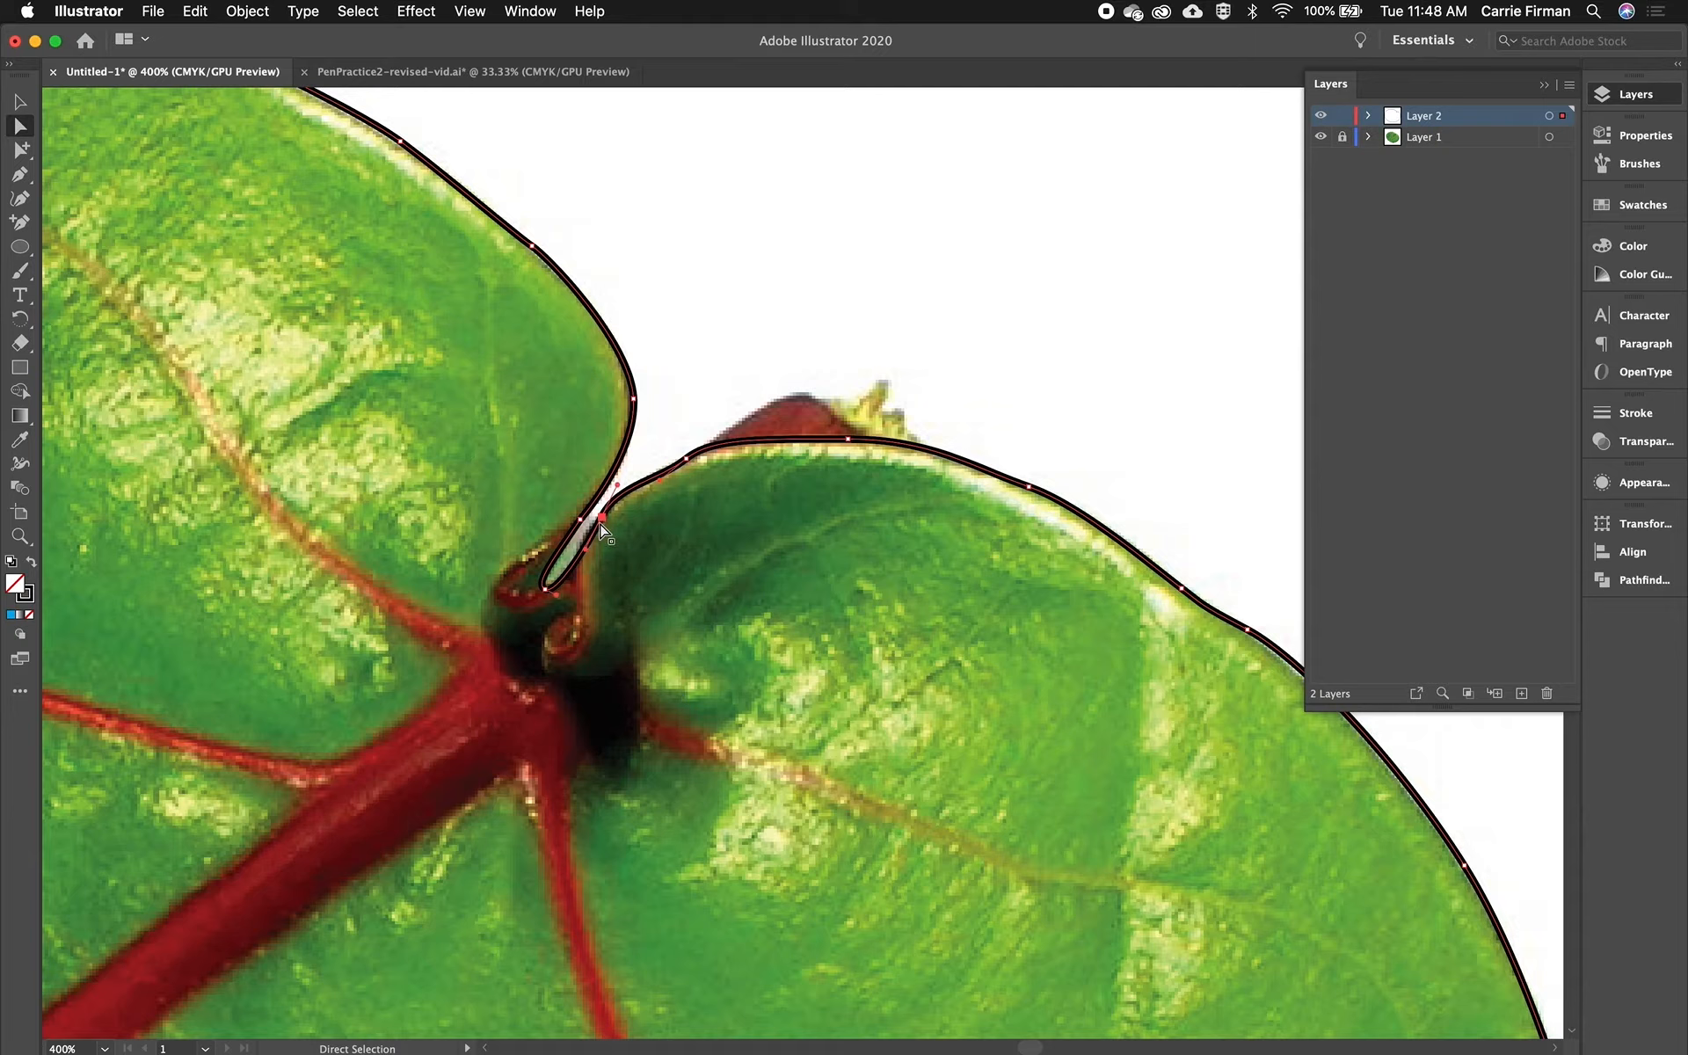
pyautogui.moveTo(600, 521); pyautogui.dragTo(597, 526)
pyautogui.click(580, 520)
# - Zoom in to 1200% and retract the lower handle of the notch anchor onto its point
pyautogui.press('super+equal')
pyautogui.press('super+equal')
pyautogui.press('super+equal')
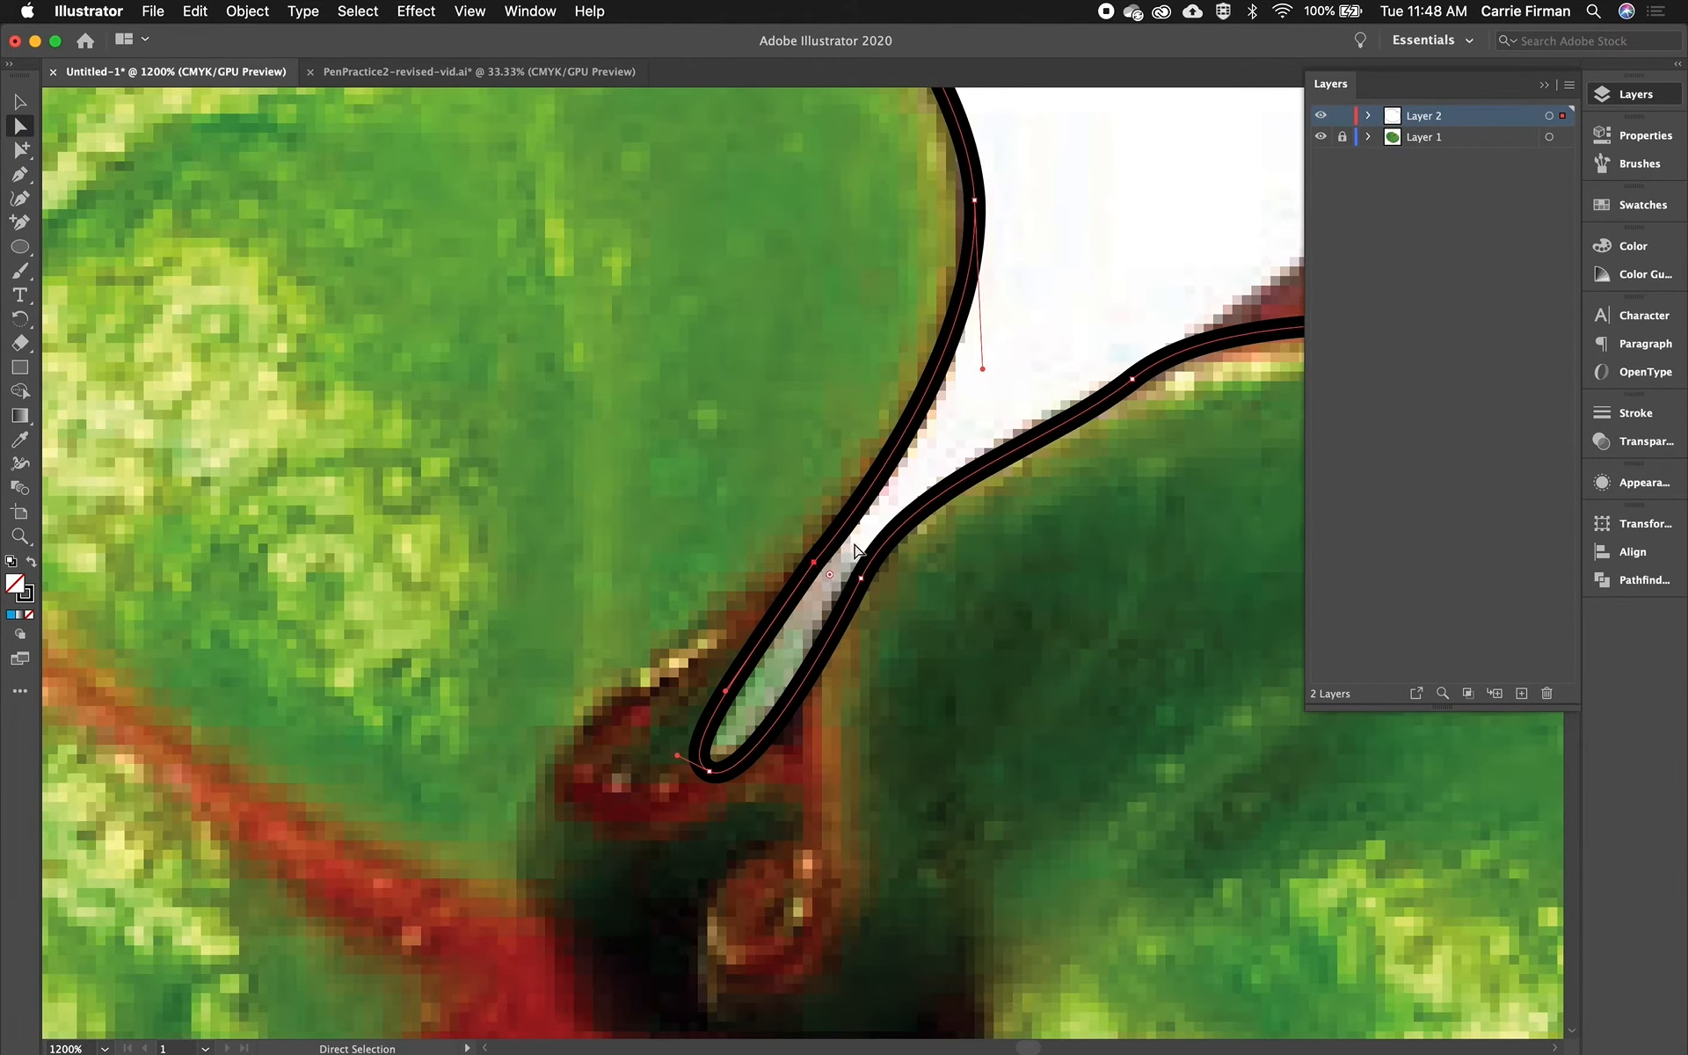
pyautogui.moveTo(726, 696); pyautogui.dragTo(615, 591)
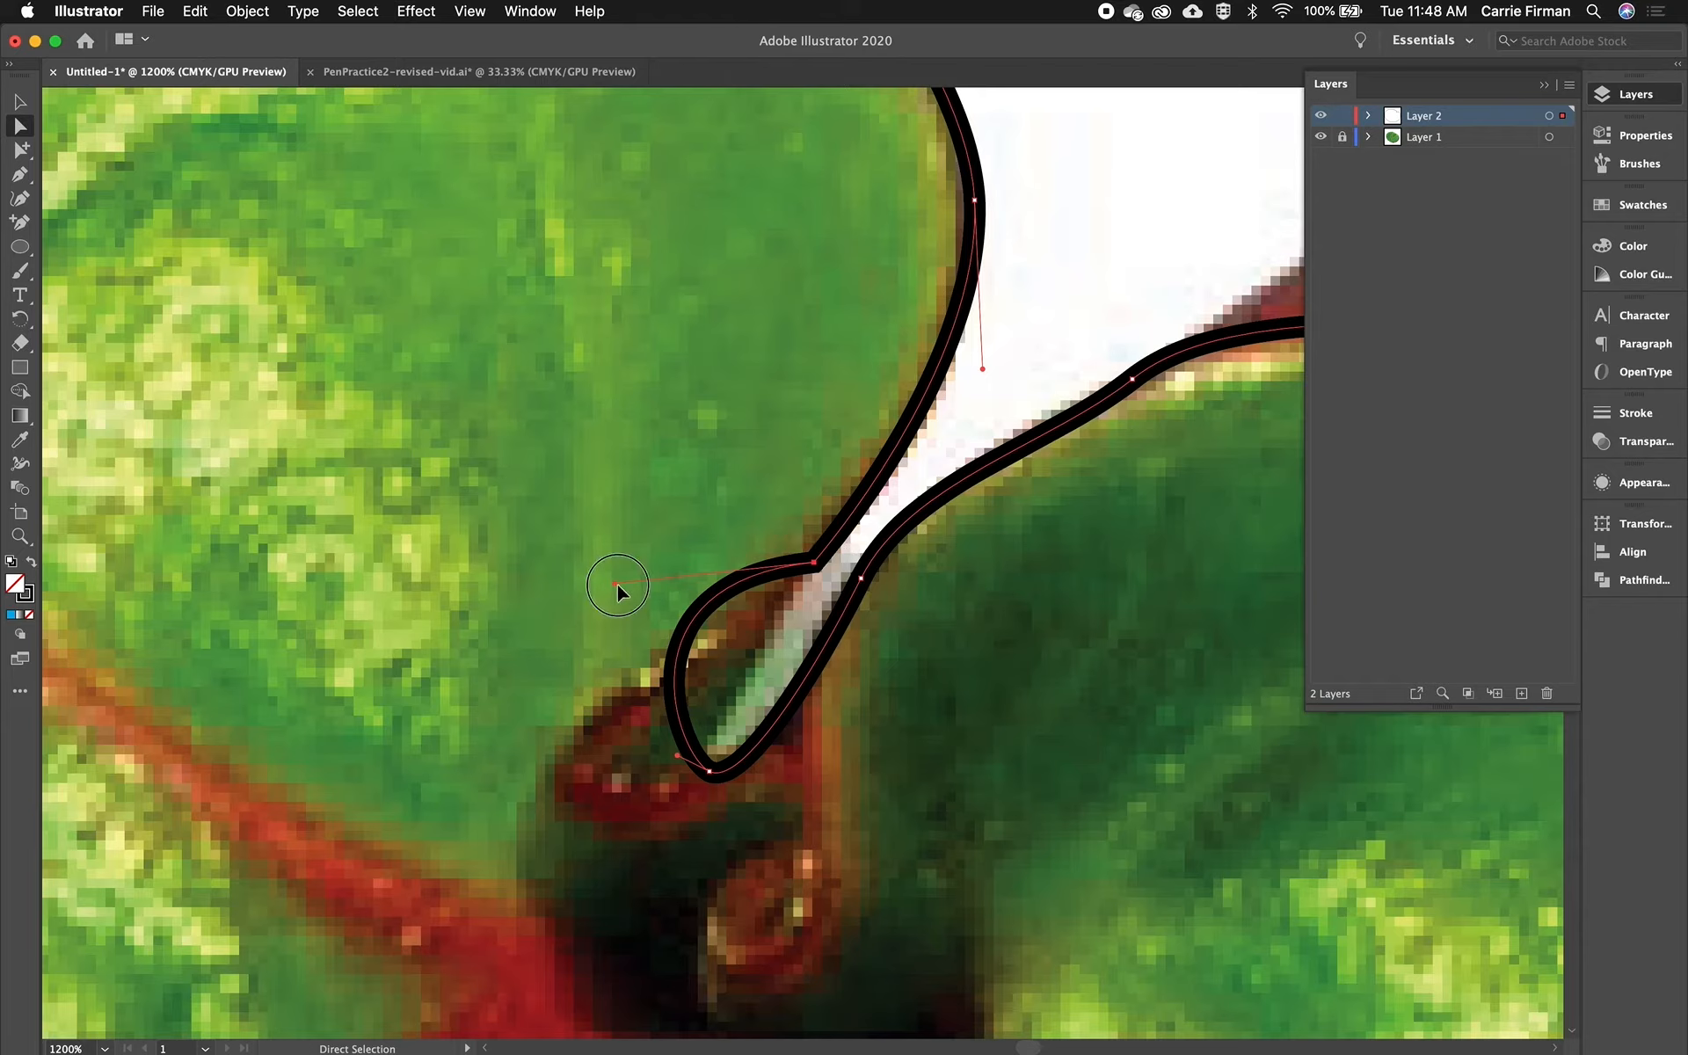
pyautogui.moveTo(615, 582); pyautogui.dragTo(677, 625)
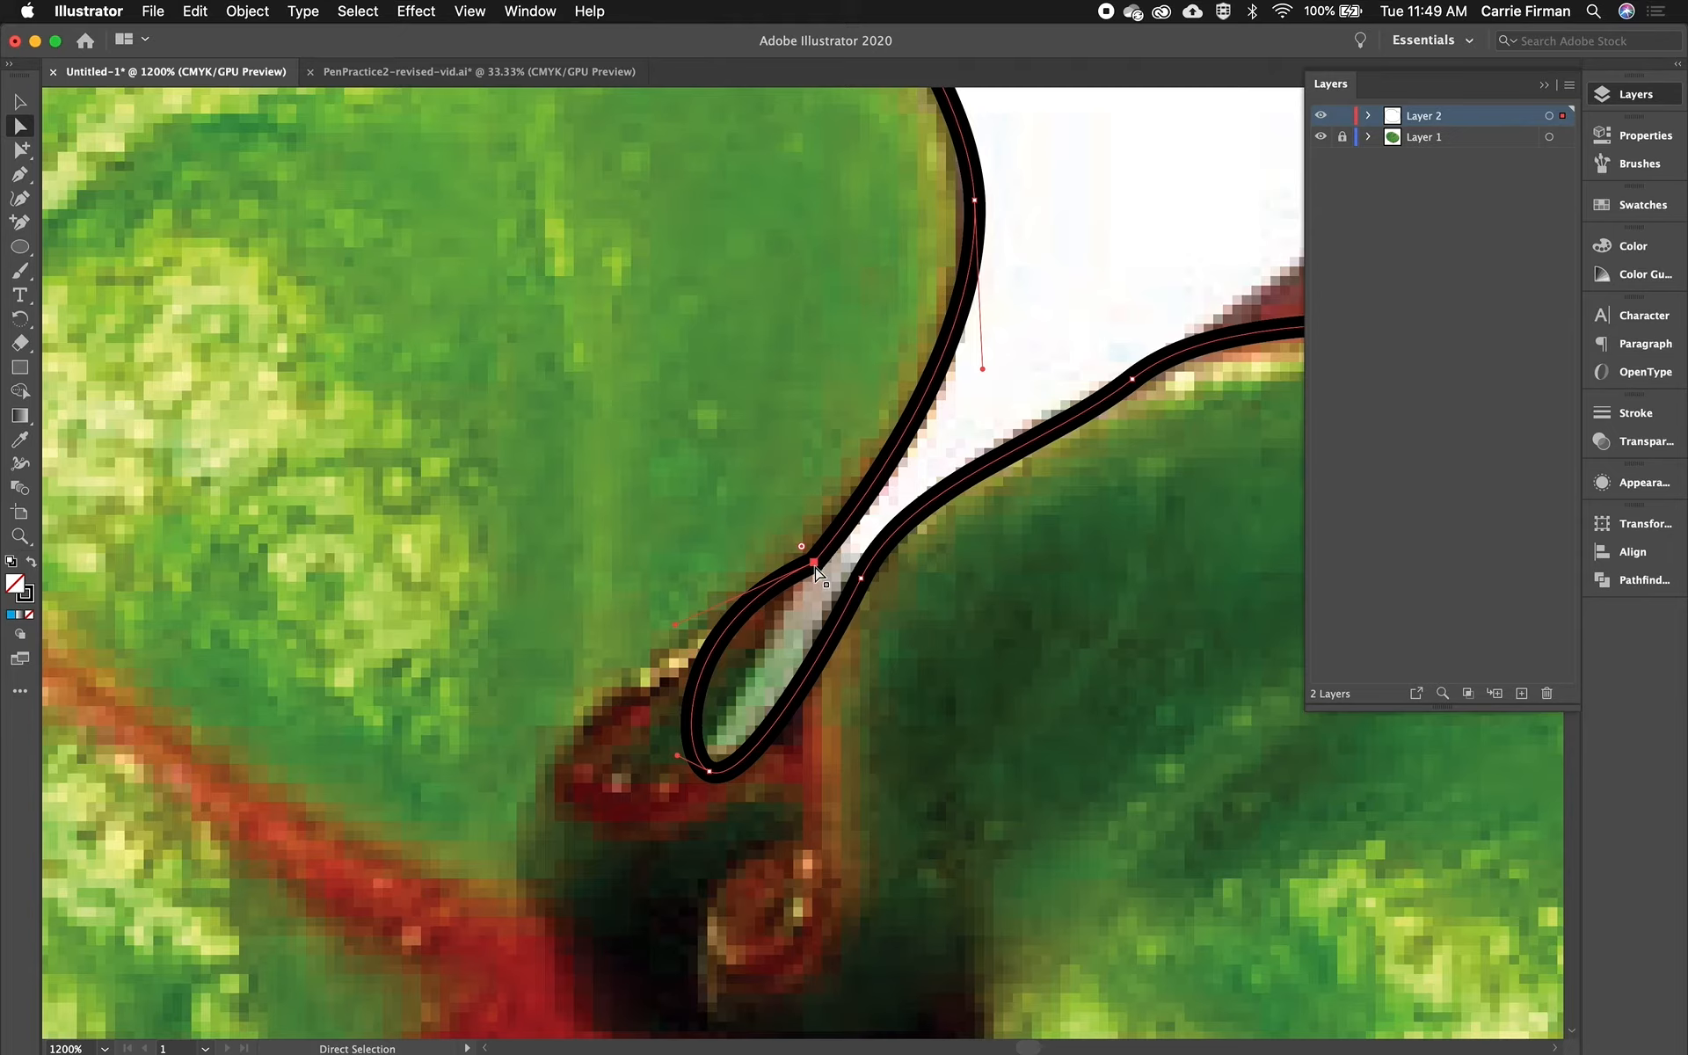
pyautogui.moveTo(675, 625); pyautogui.dragTo(812, 564)
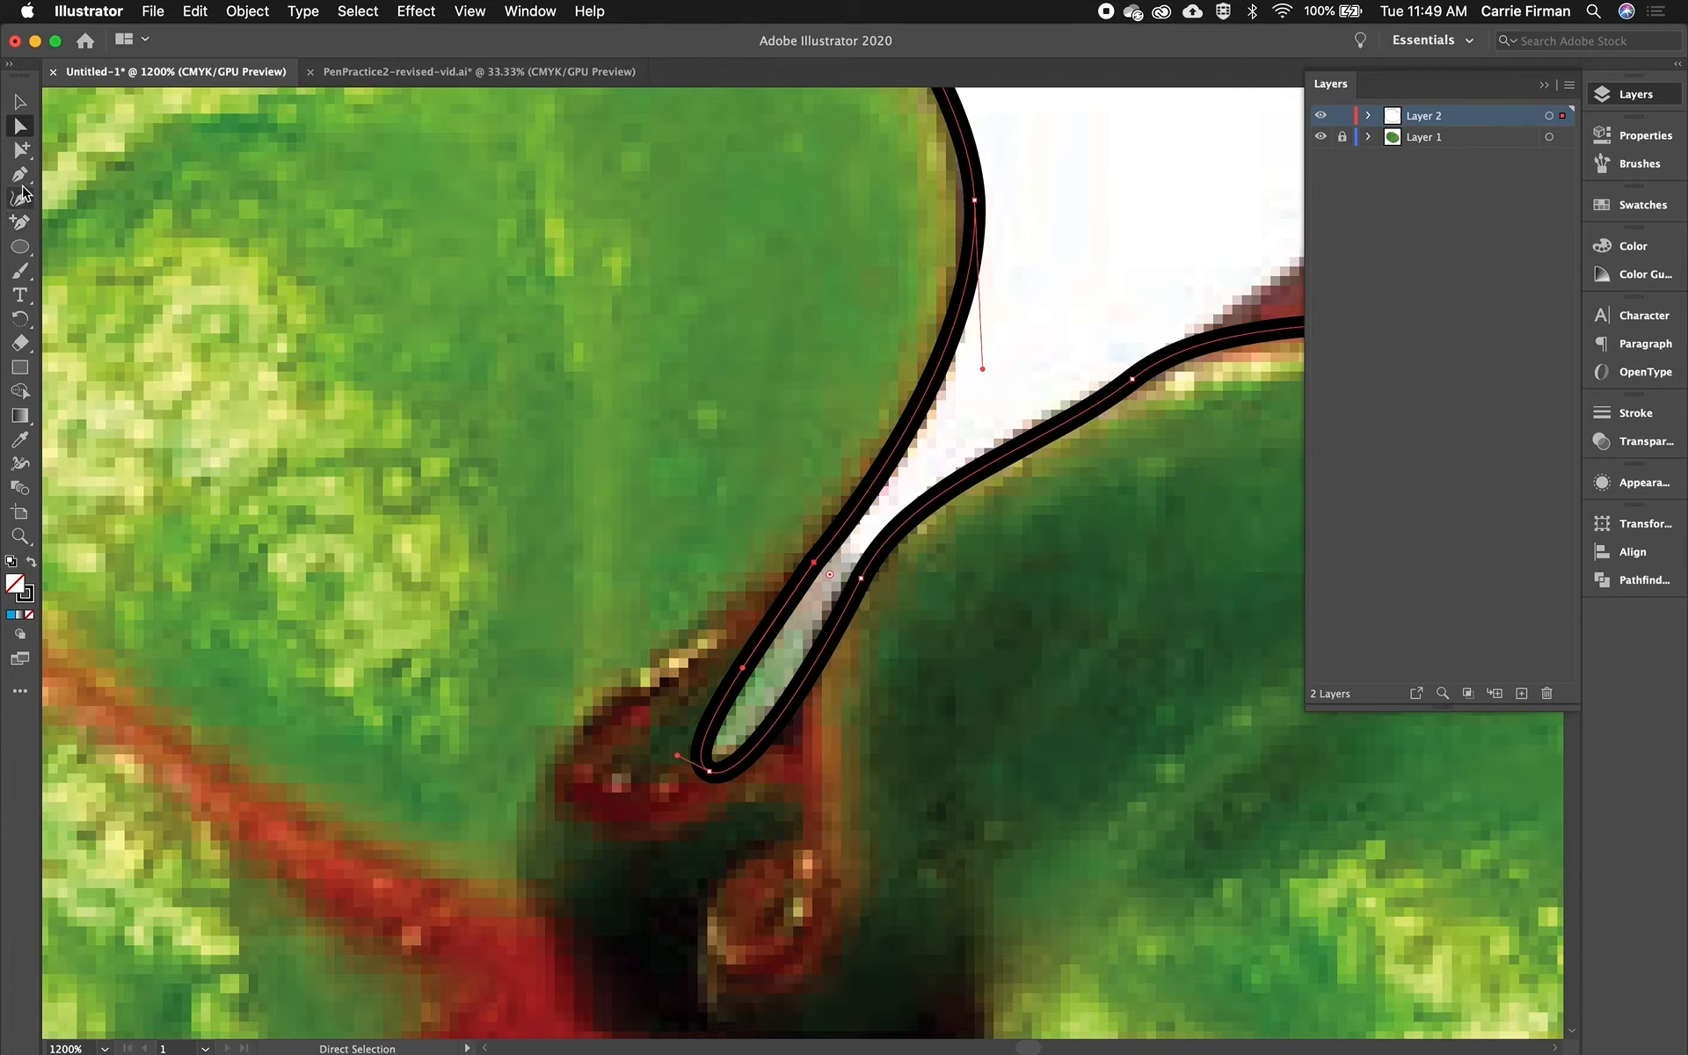
# - Convert the notch anchor with the Anchor Point tool and pull out new handles to smooth the curve
pyautogui.click(22, 180)
pyautogui.moveTo(21, 177); pyautogui.dragTo(123, 206)
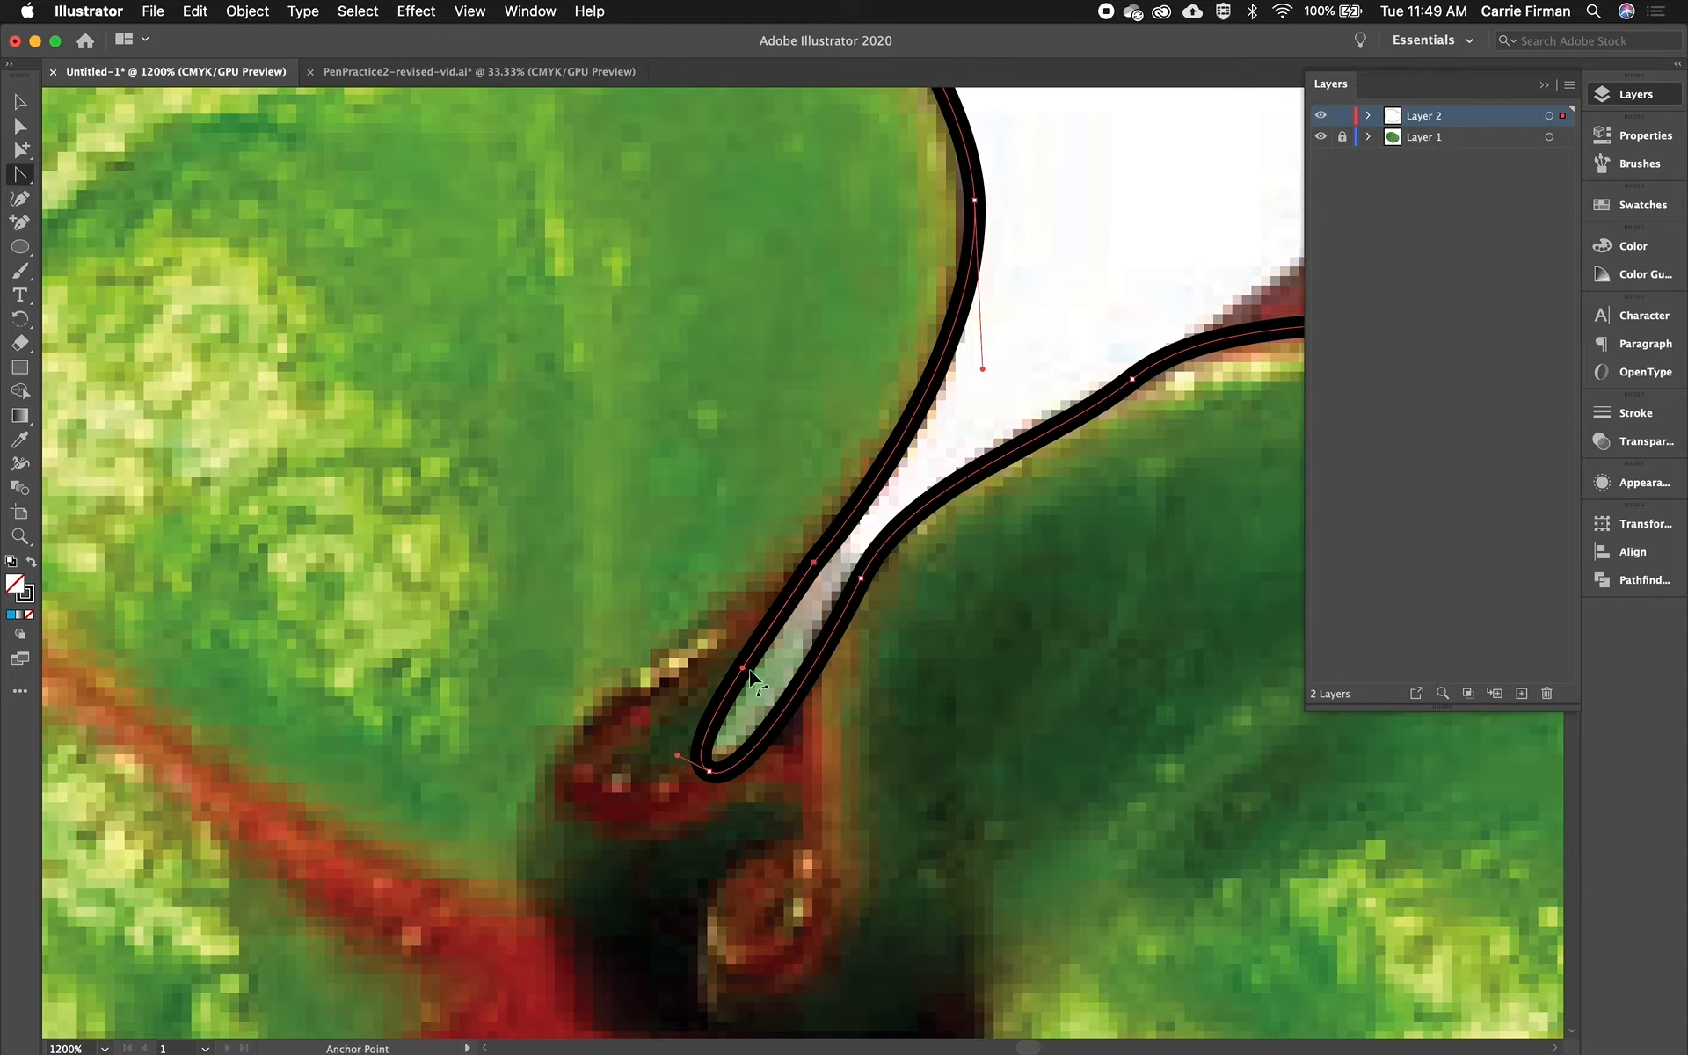
pyautogui.click(815, 564)
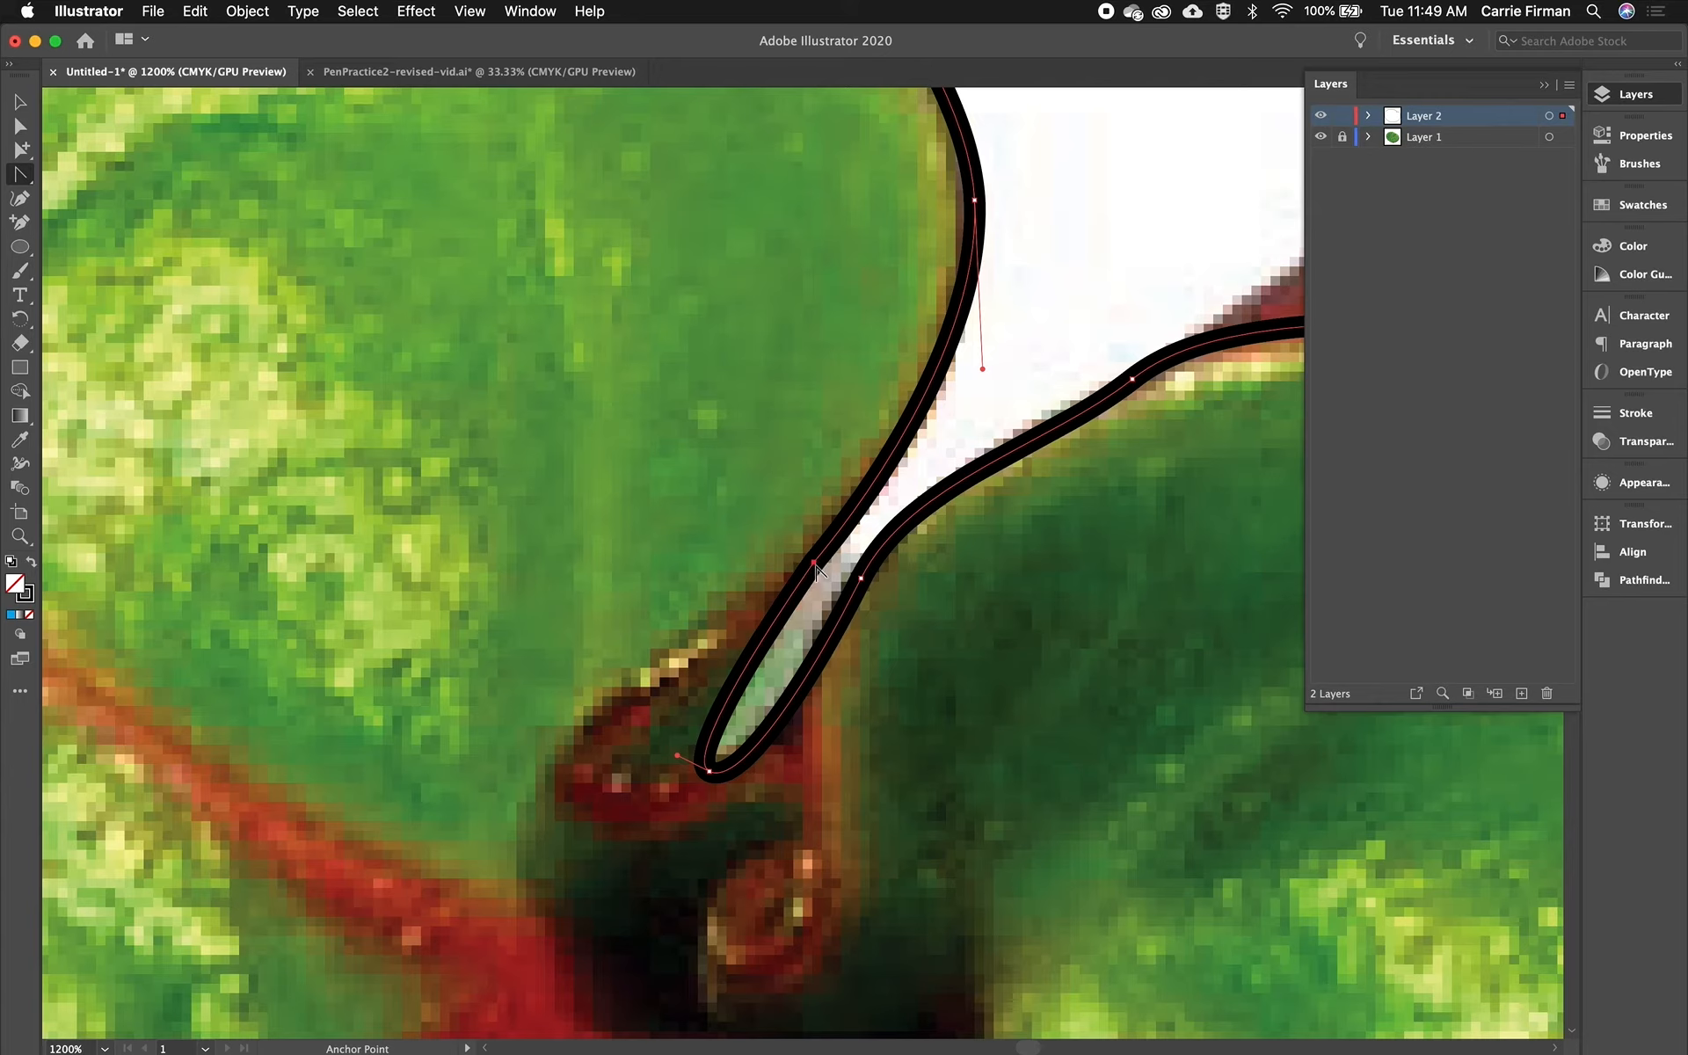
pyautogui.moveTo(815, 568); pyautogui.dragTo(865, 498)
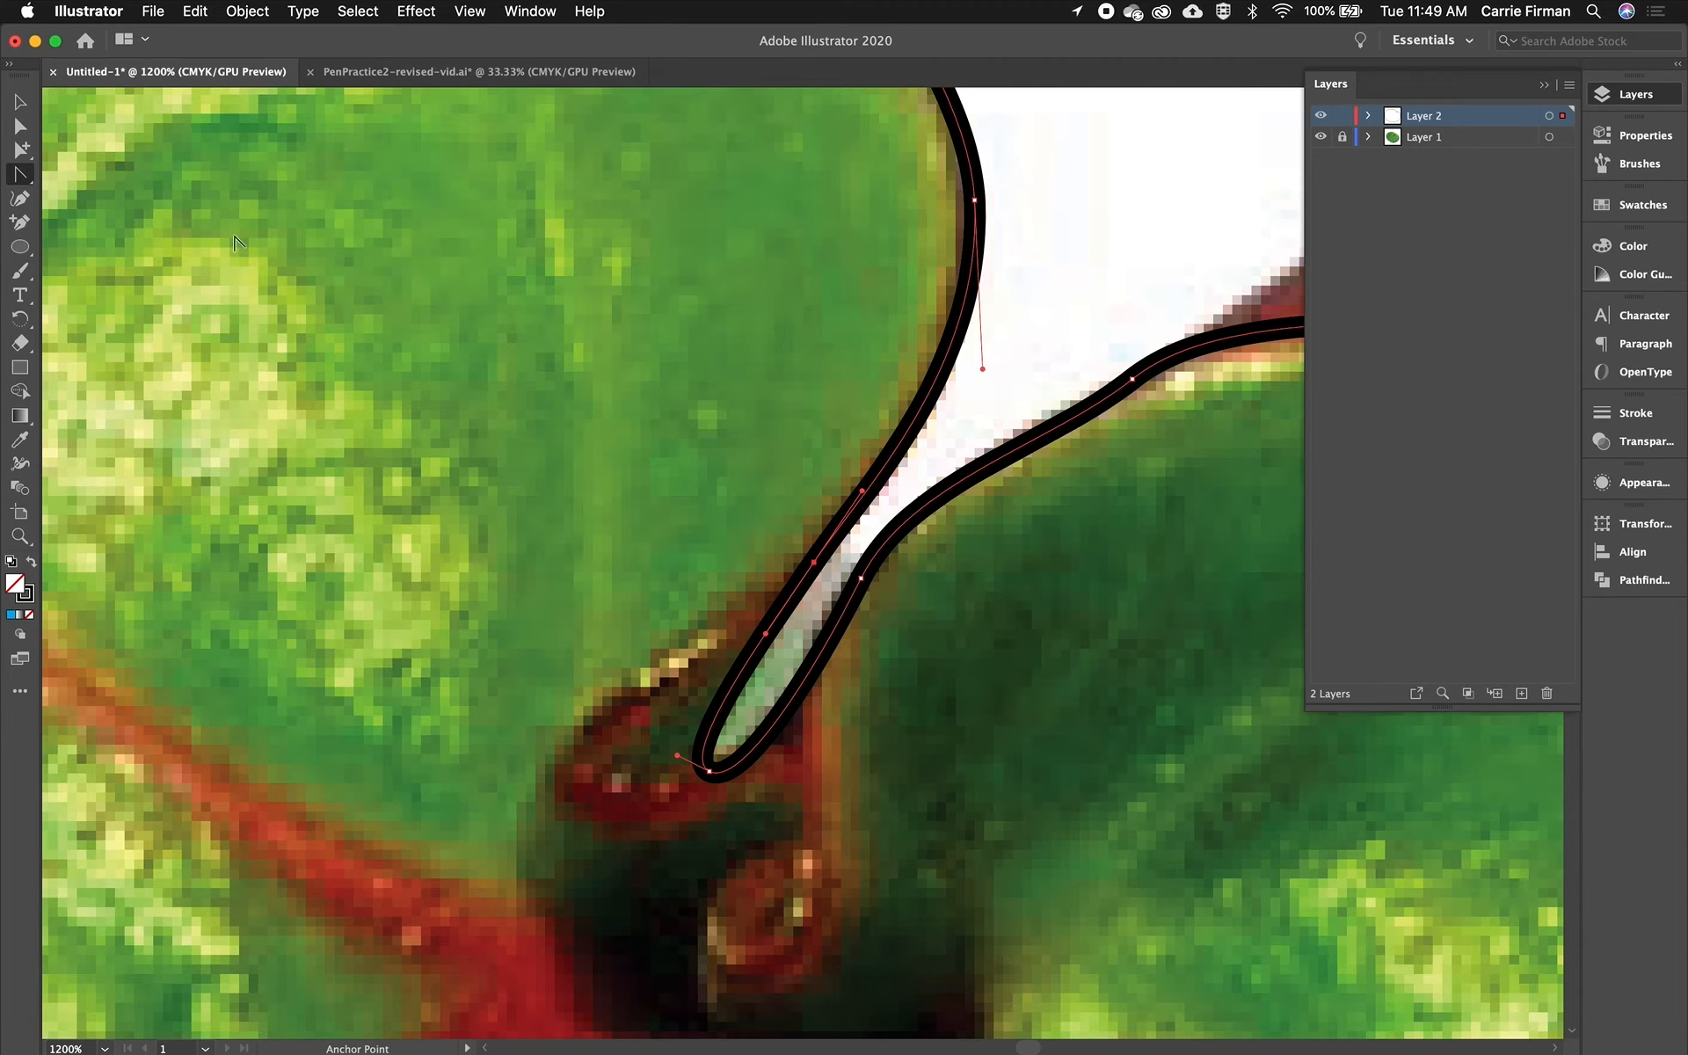
pyautogui.click(19, 176)
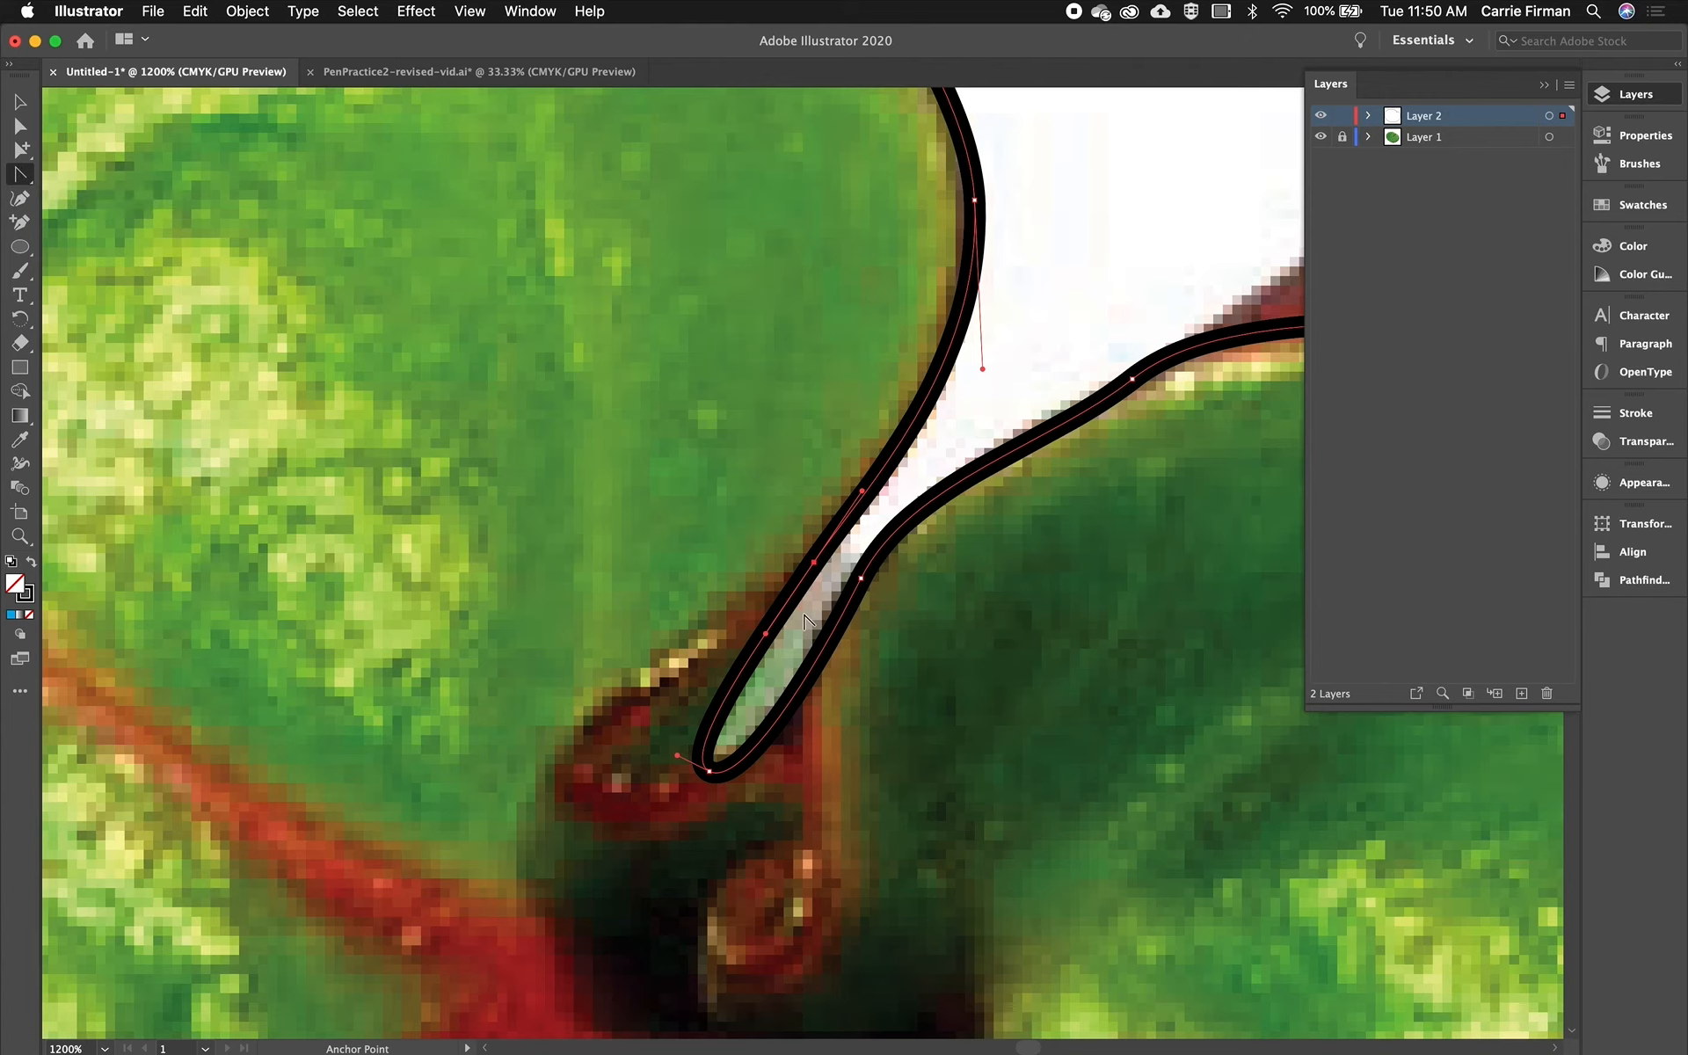
# - Fit the artboard in view, swap fill and stroke to fill the path black, and hide the photo layer
pyautogui.press('super+0')
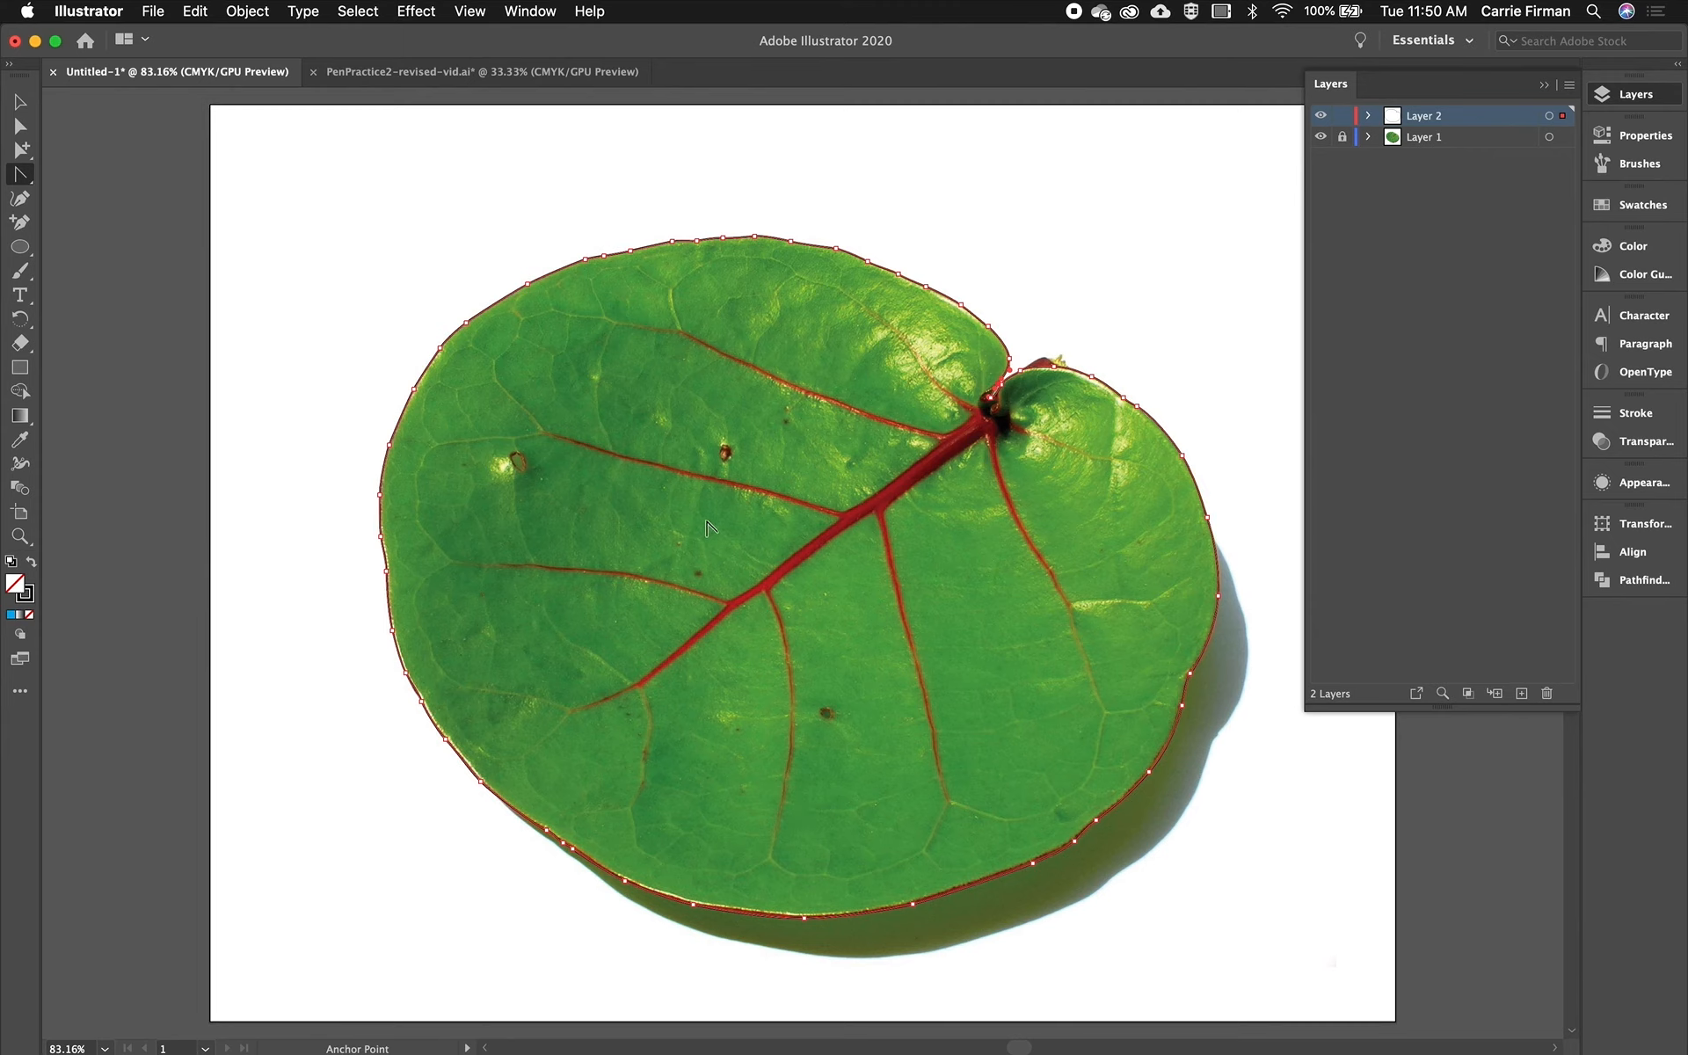
pyautogui.hotkey('shift', 'x')
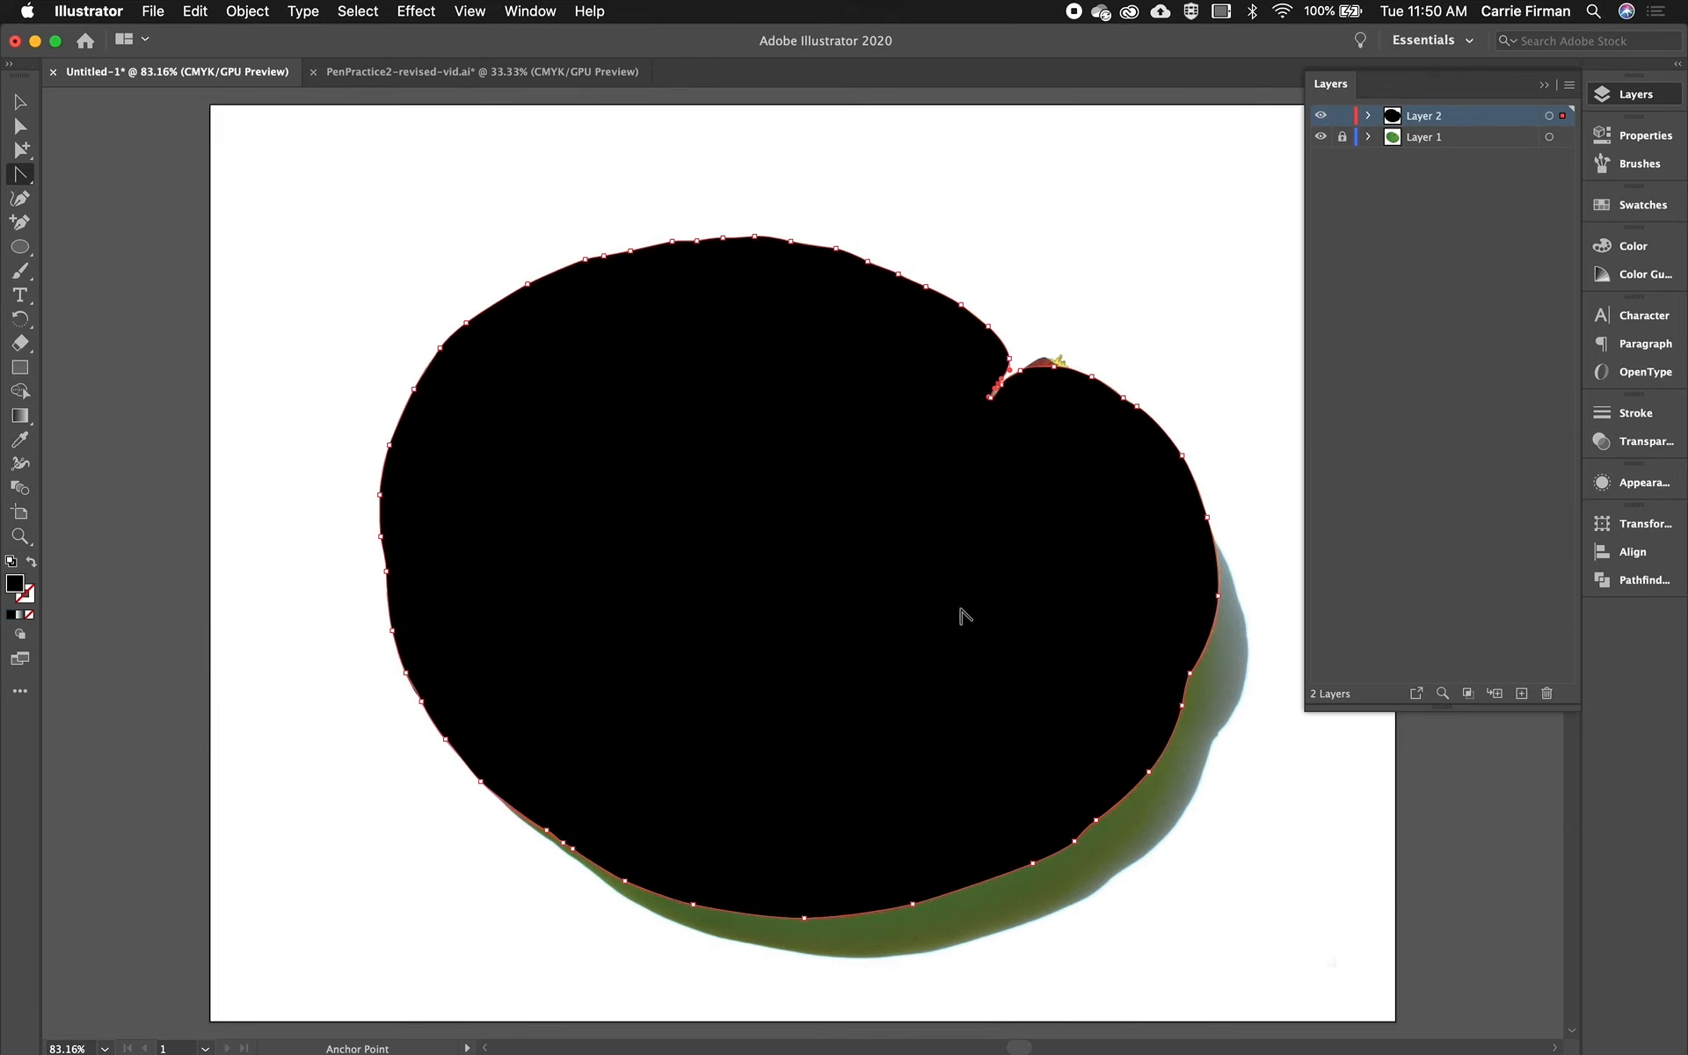
pyautogui.click(1320, 139)
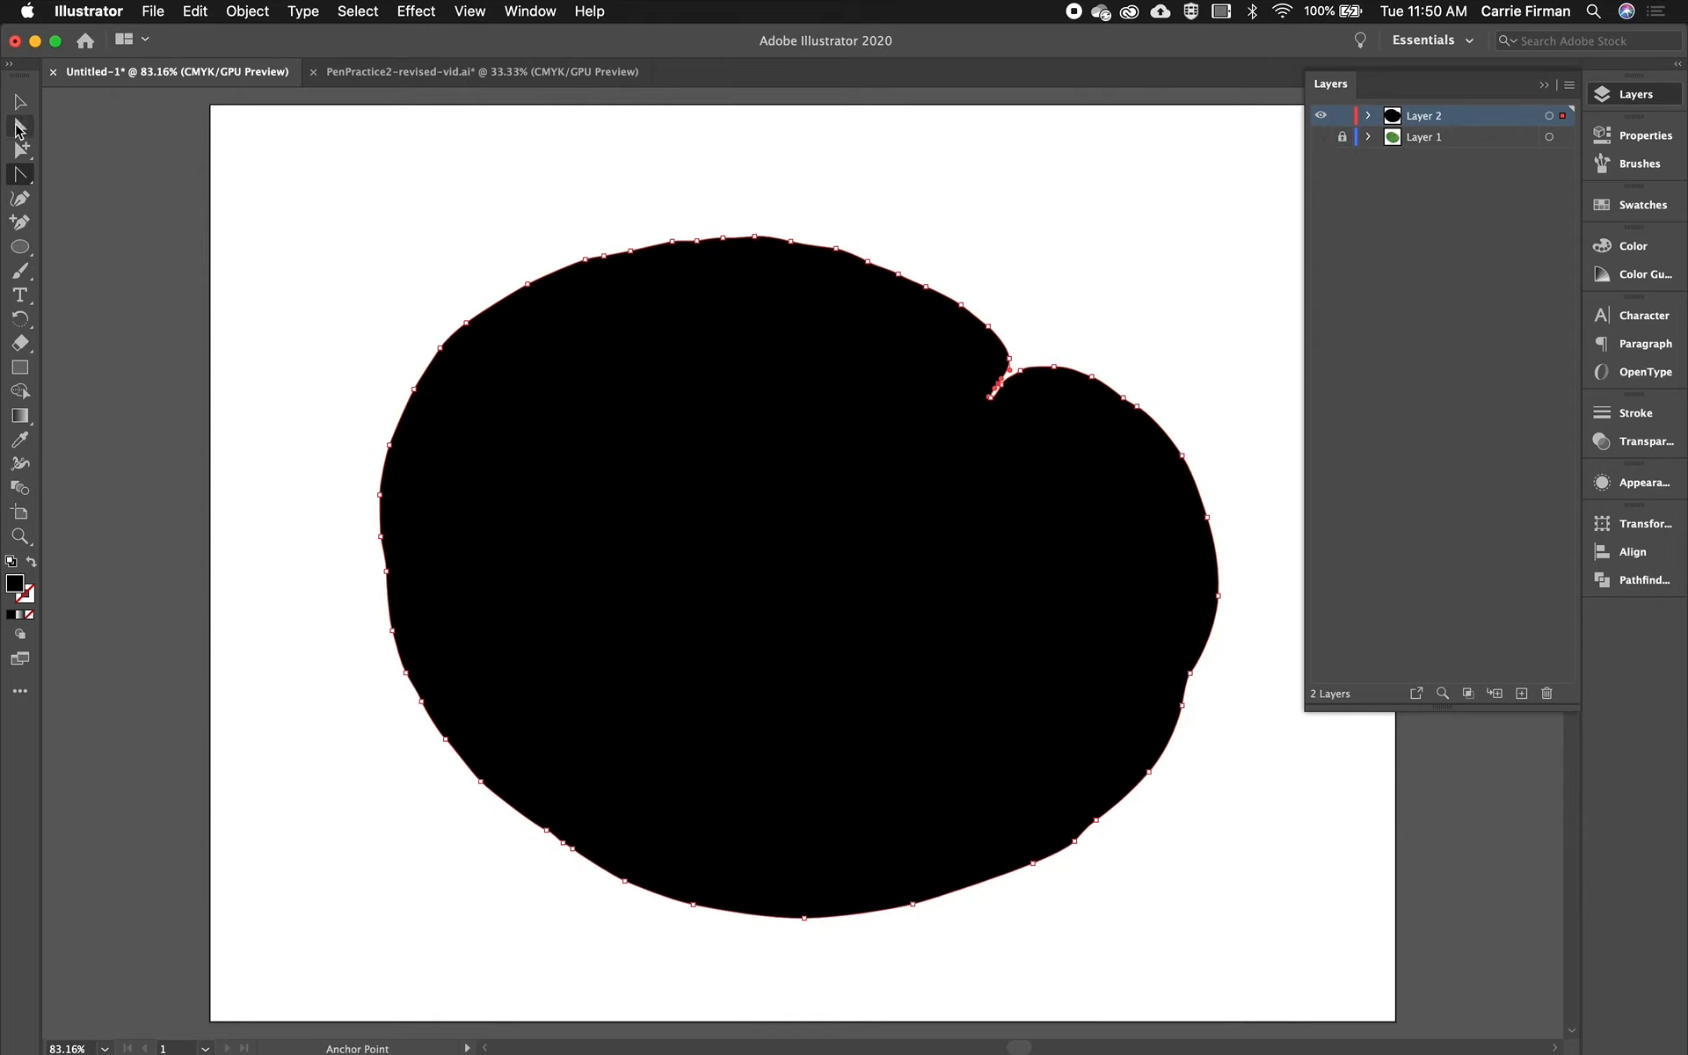
# - Select the black leaf shape with the Selection tool and move it slightly upward
pyautogui.click(20, 104)
pyautogui.click(384, 167)
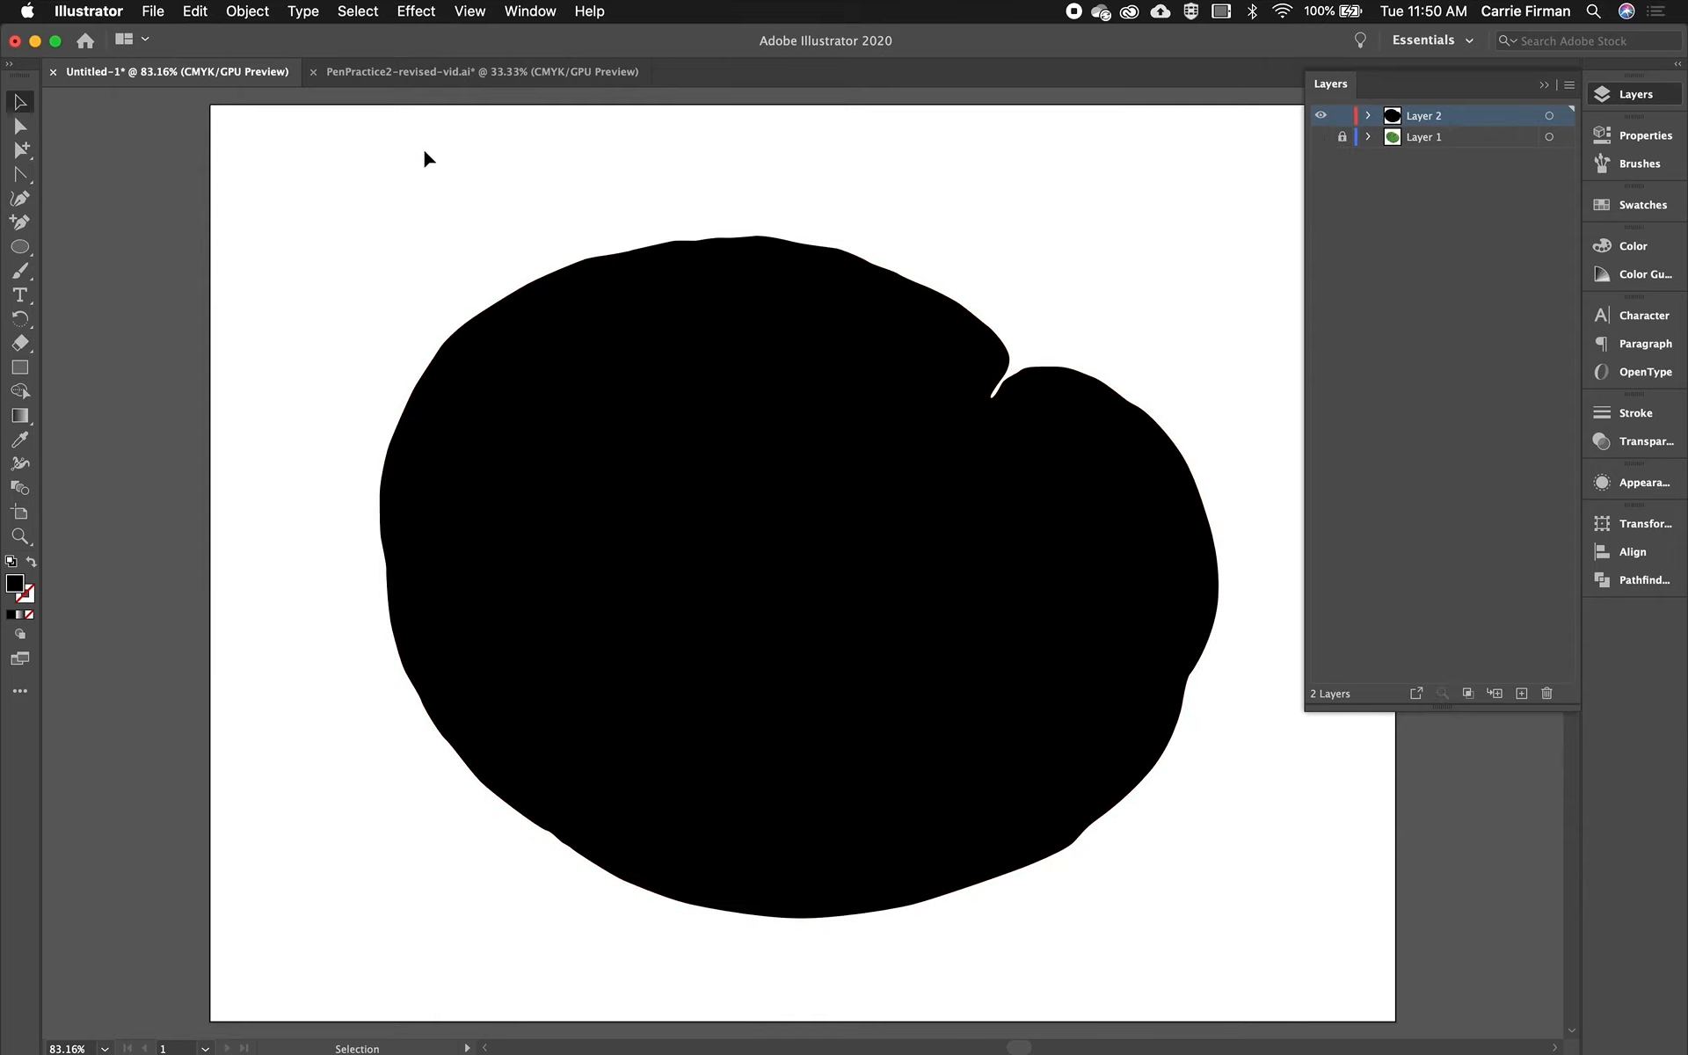
pyautogui.moveTo(833, 563); pyautogui.dragTo(840, 492)
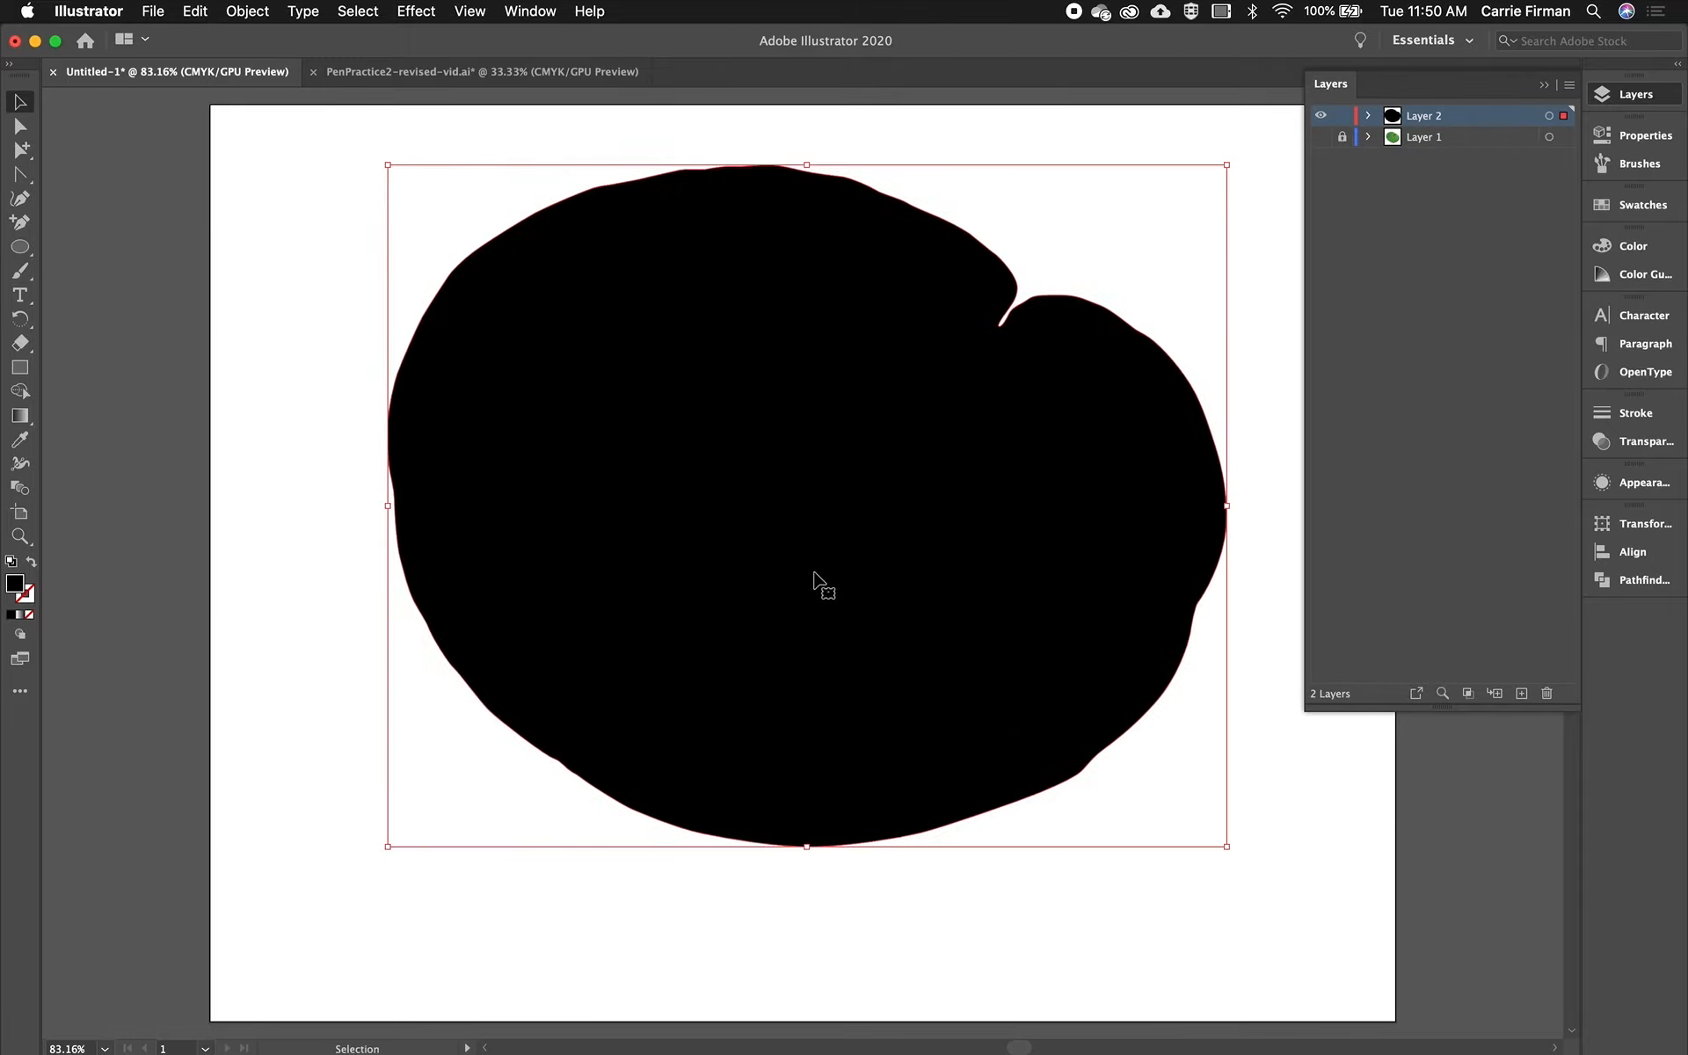